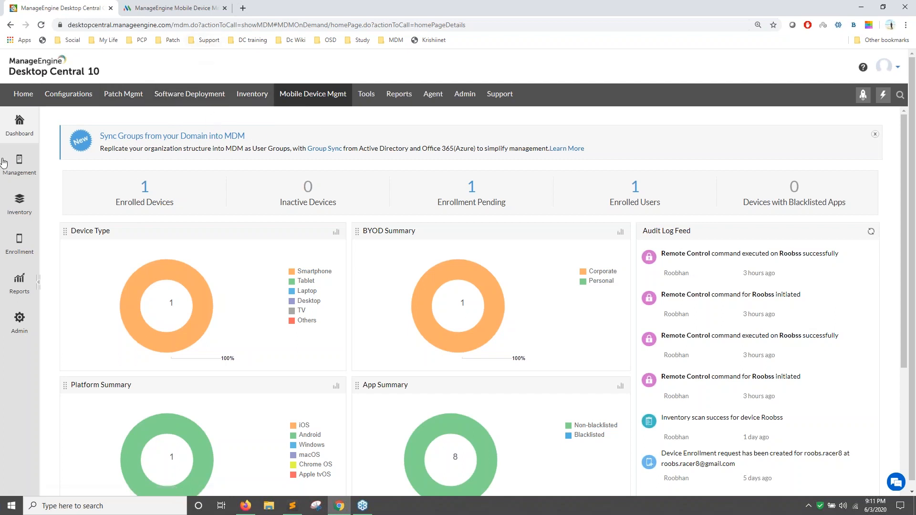
Switch to the Mobile Device Manager Plus dashboard showing 95 devices by type.
click(160, 8)
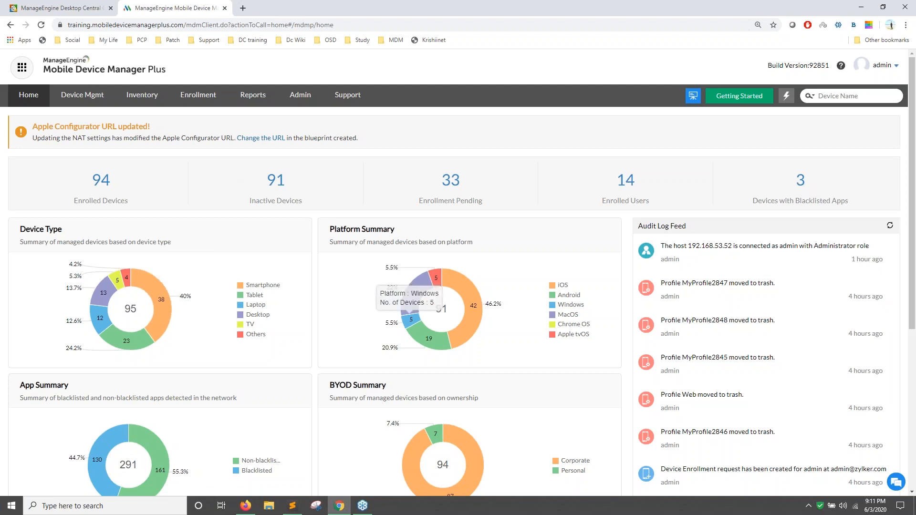
Point out the dashboard's Audit Log Feed, then go to the Device Mgmt Groups & Devices list.
scroll(389, 307, down, 1)
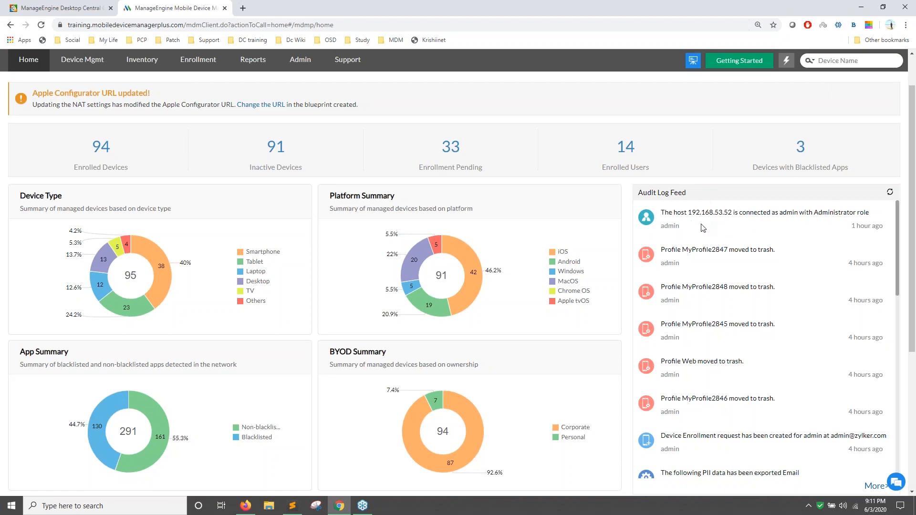
drag(644, 192, 697, 196)
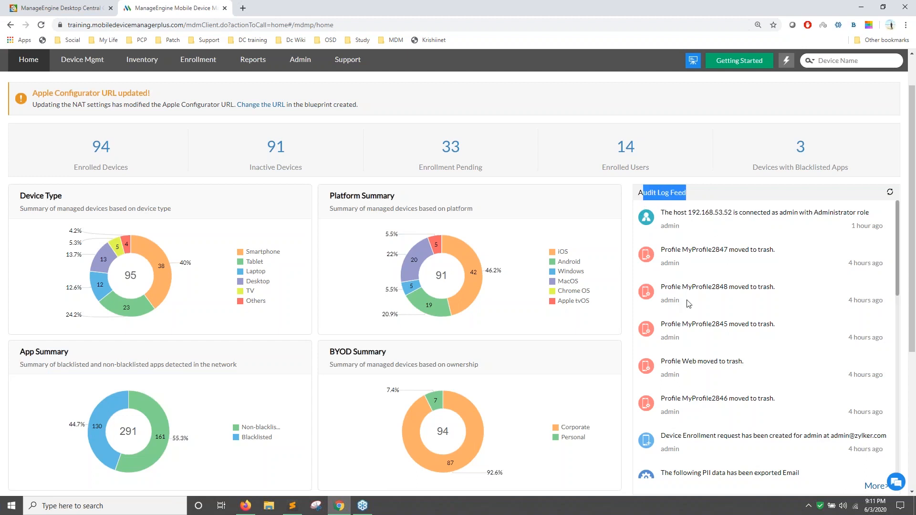
scroll(382, 214, up, 1)
click(83, 96)
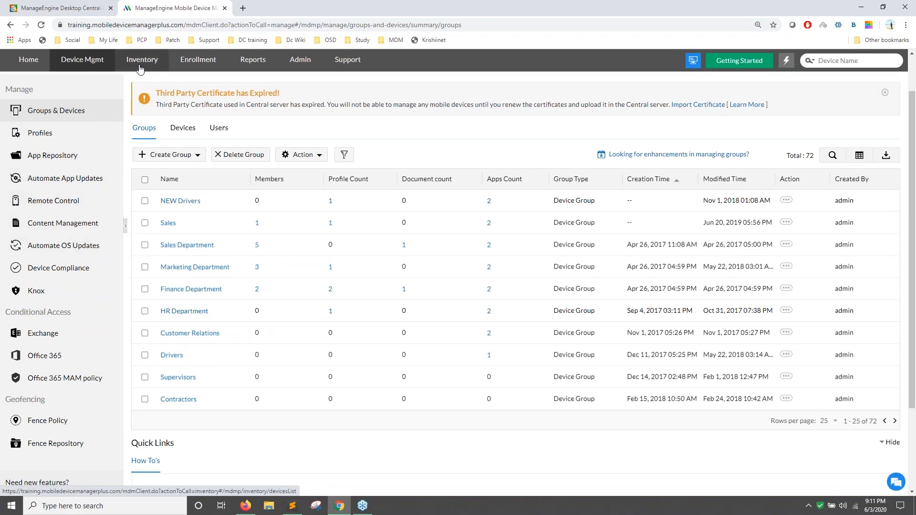
Browse the device inventory and show its column chooser, closing it unchanged.
click(144, 122)
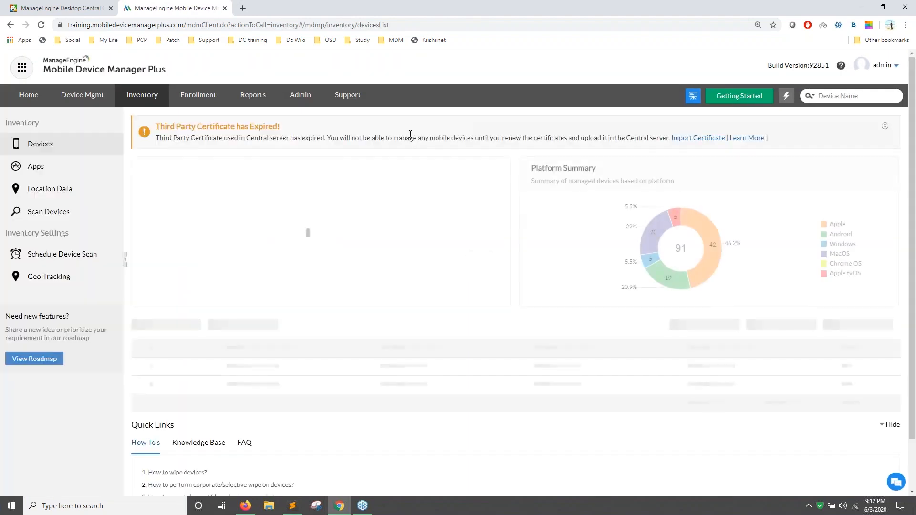
scroll(235, 244, down, 1)
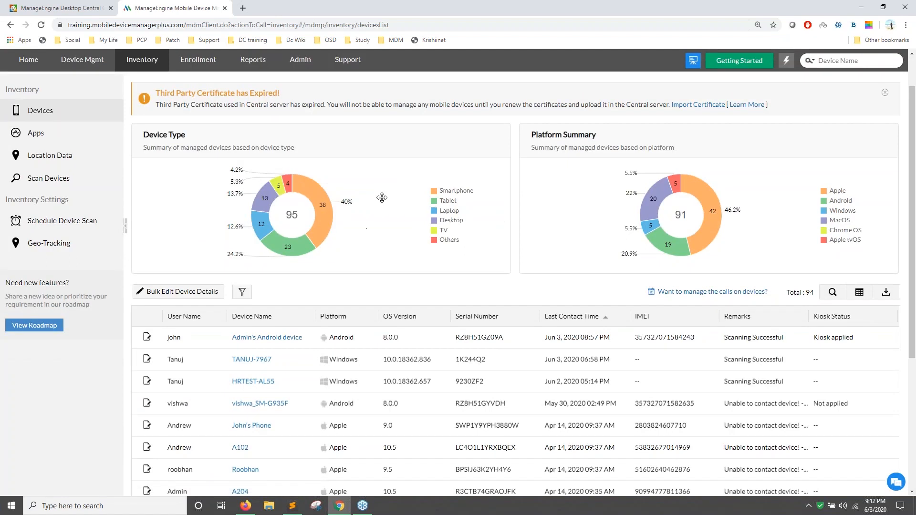
scroll(257, 348, down, 2)
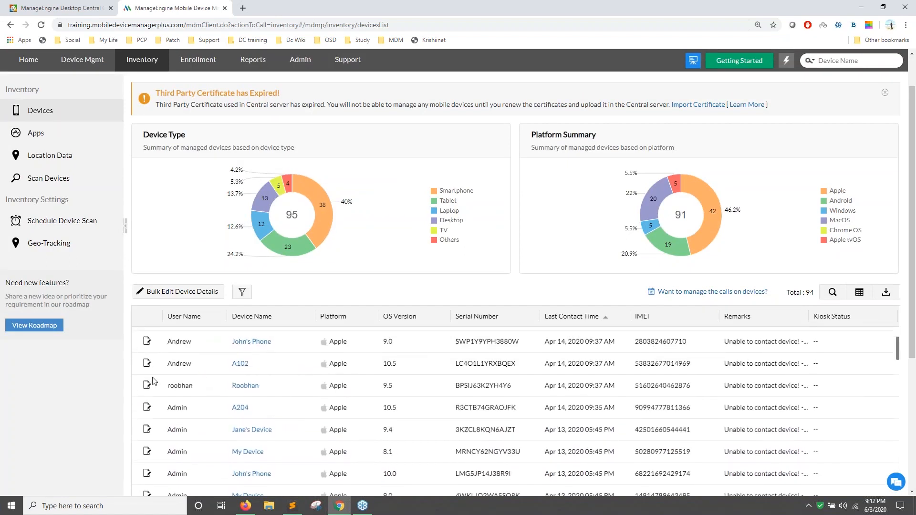
scroll(319, 382, down, 1)
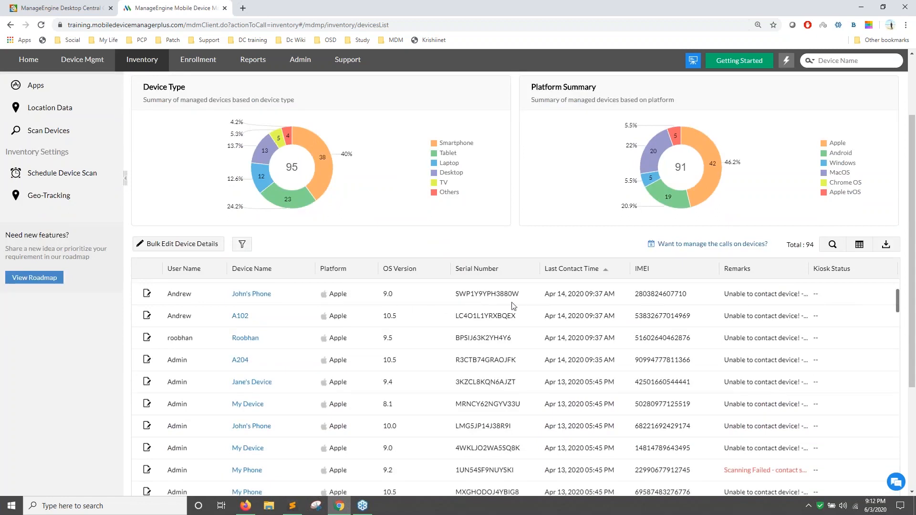
click(860, 244)
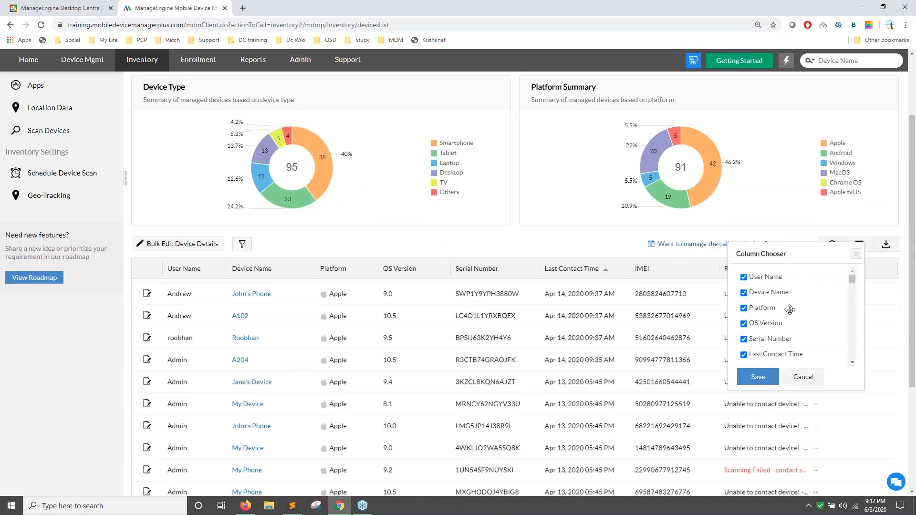
scroll(142, 289, up, 1)
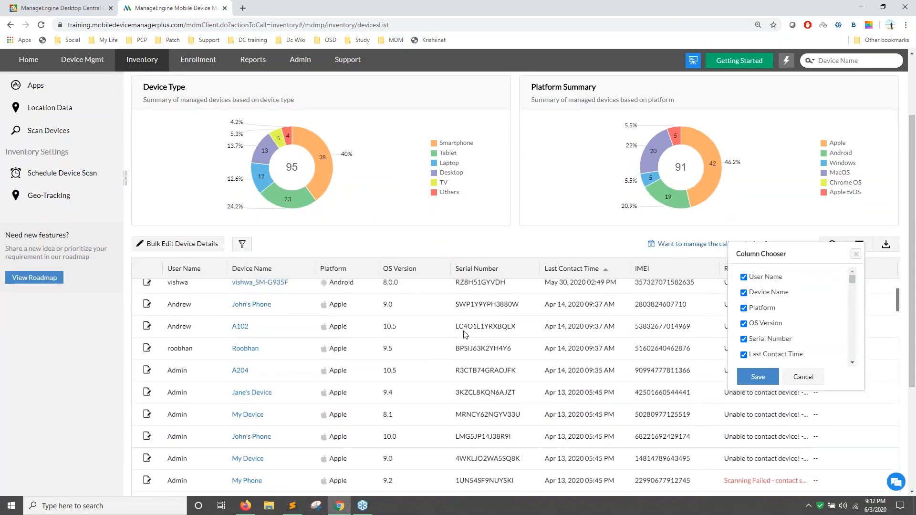
scroll(465, 334, up, 1)
click(882, 300)
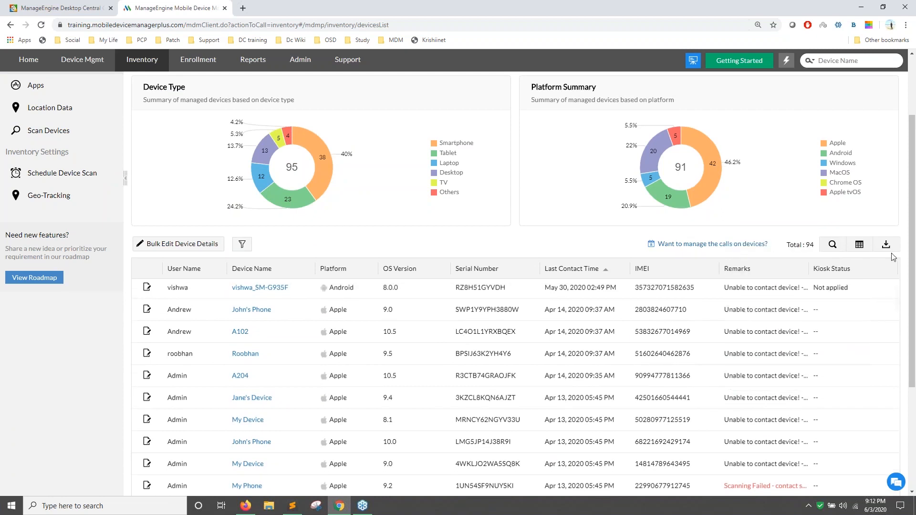
Show and dismiss the device list's export options, then go to the Enrollment devices list.
scroll(888, 253, up, 2)
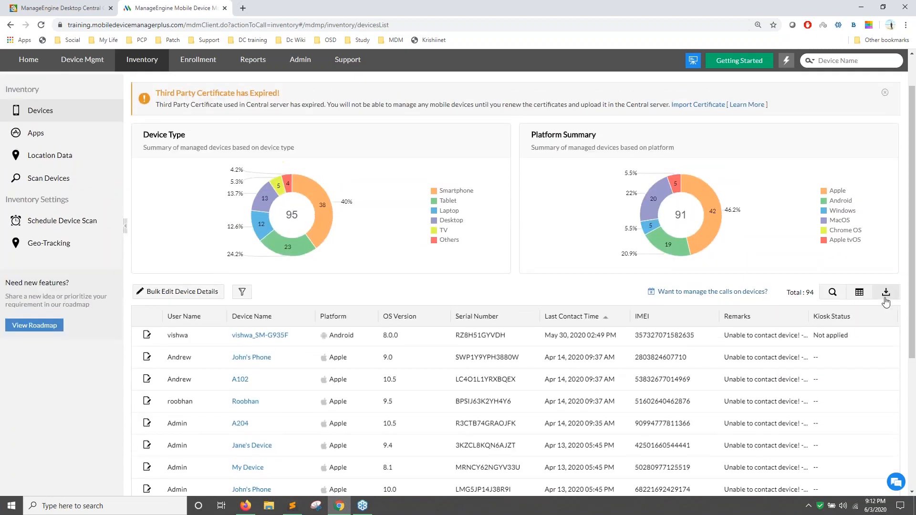
click(885, 300)
click(476, 301)
scroll(54, 190, up, 1)
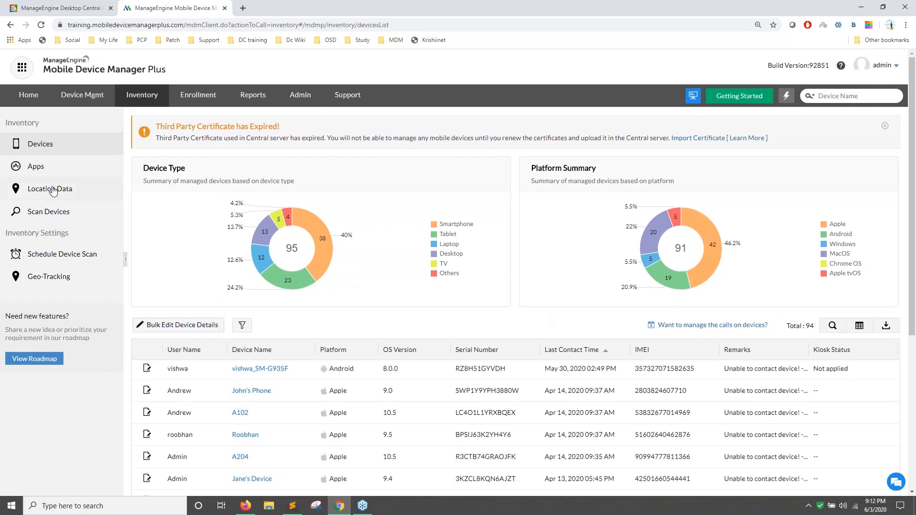
click(210, 100)
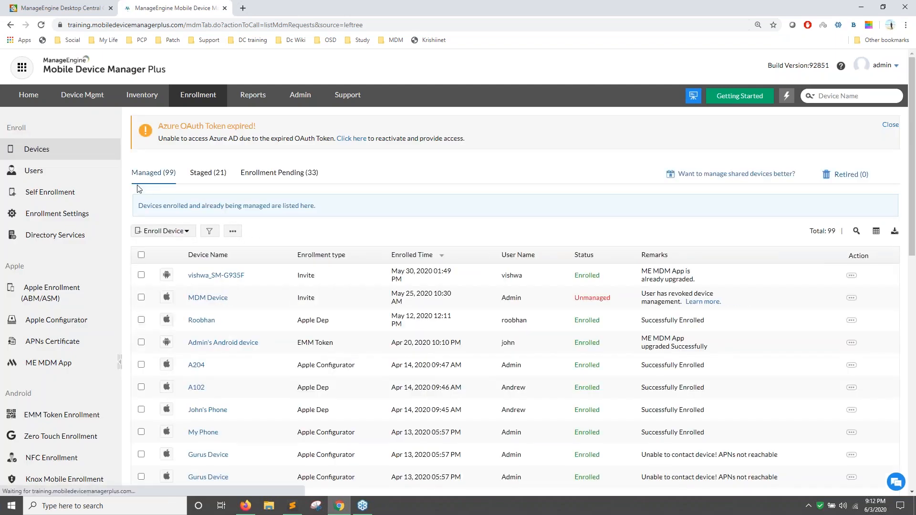
Scroll through the 99 managed enrolled devices, then move on to Reports.
scroll(458, 268, down, 1)
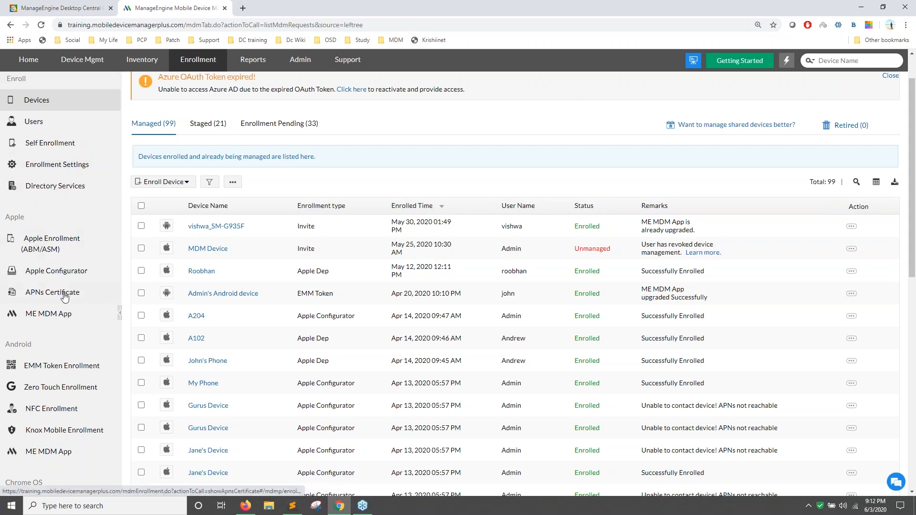
scroll(99, 254, up, 1)
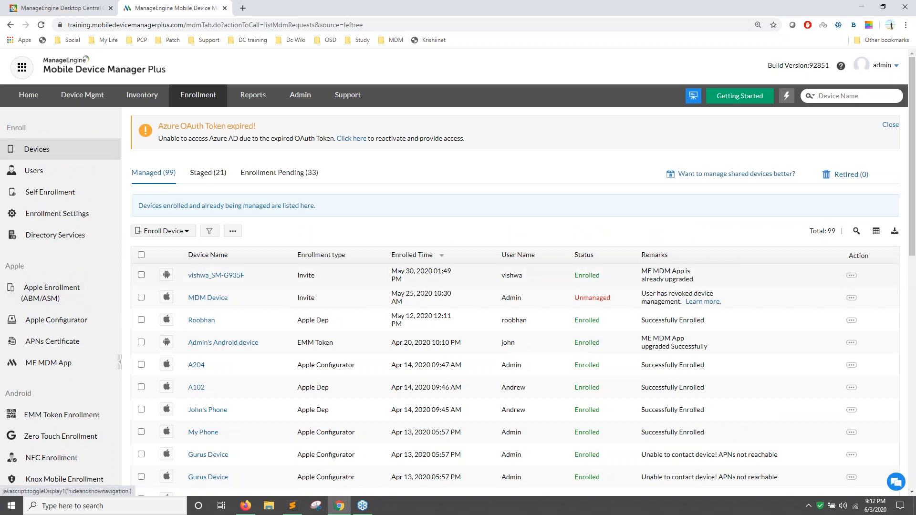
click(253, 98)
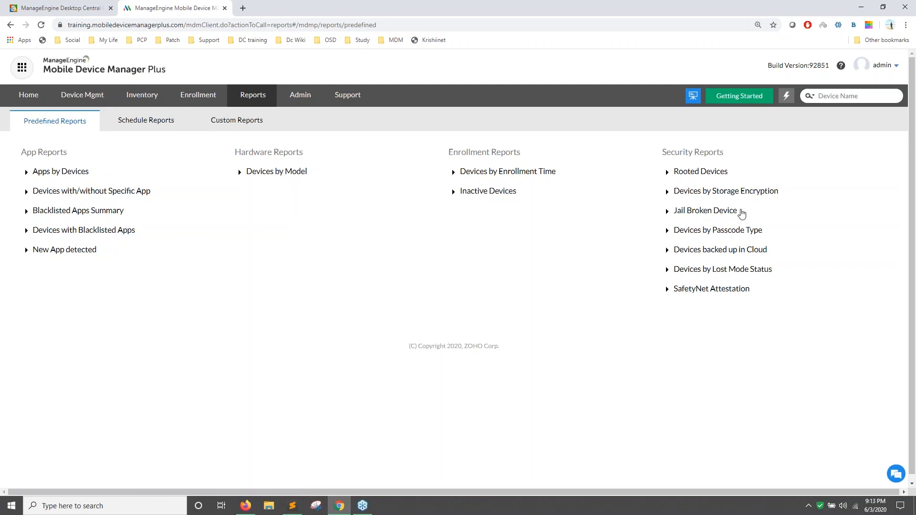
Point out the Jail Broken Device report, then begin a new schedule report from Custom Reports' Schedule Reports.
drag(743, 211, 684, 212)
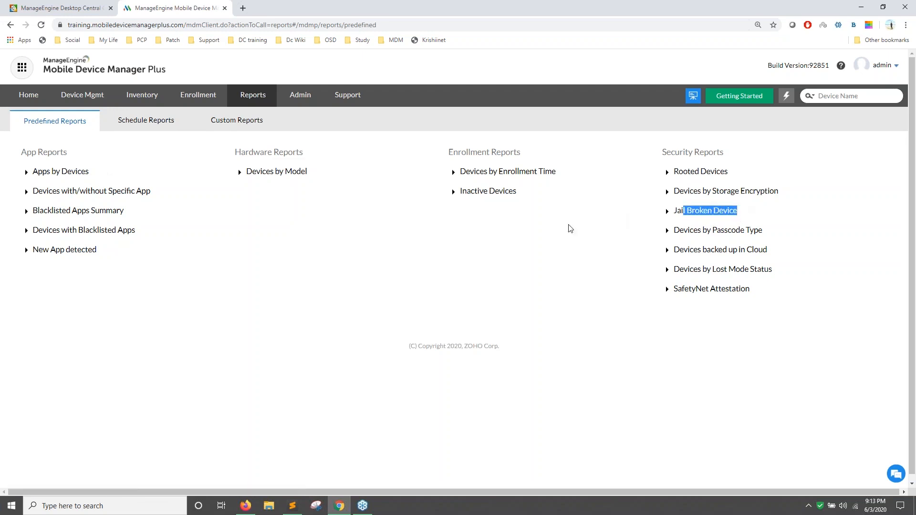
click(232, 123)
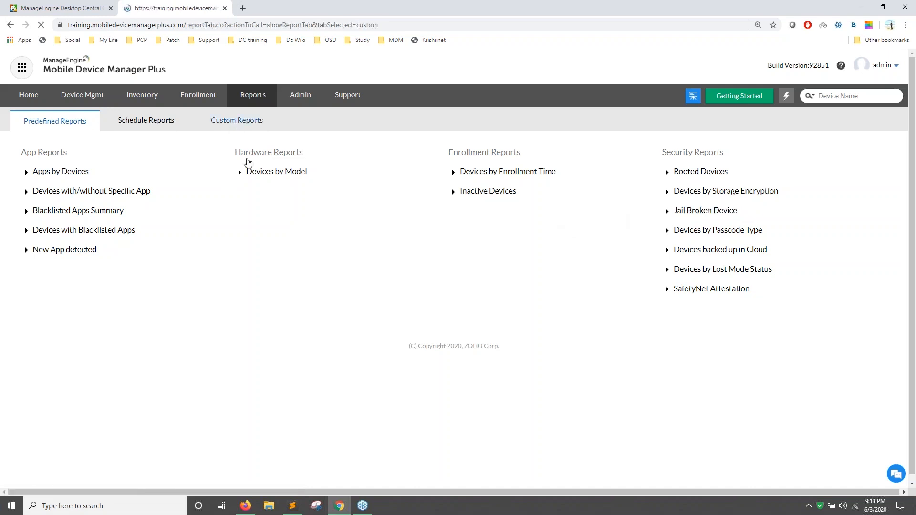
click(164, 123)
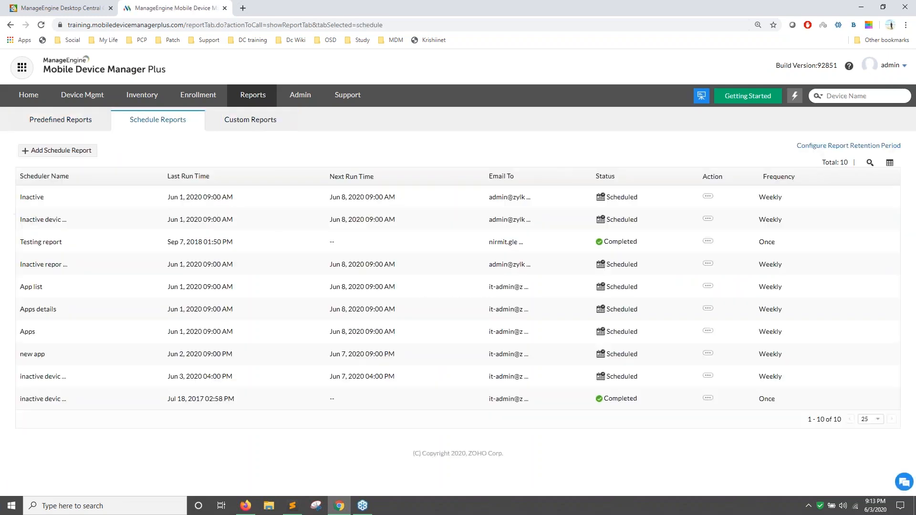
click(86, 153)
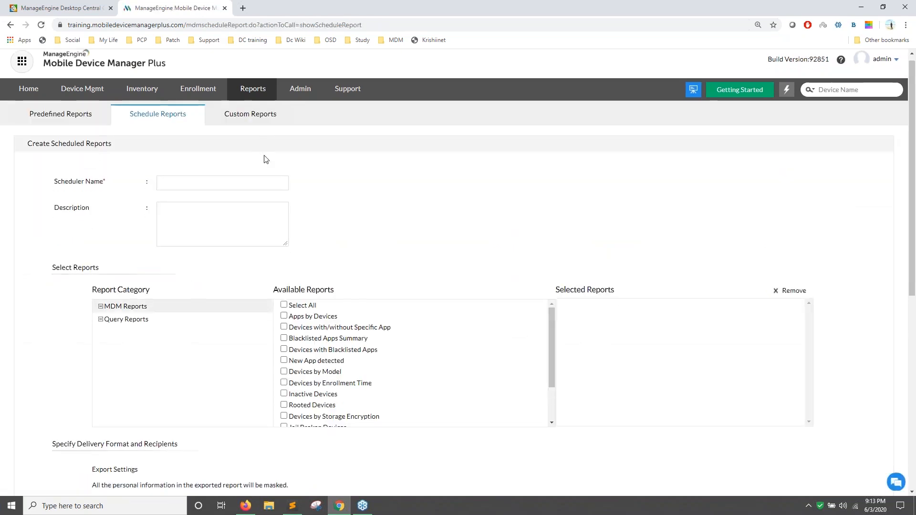
Scroll through the blank Create Scheduled Reports form, then go to the Admin settings page.
scroll(266, 159, down, 6)
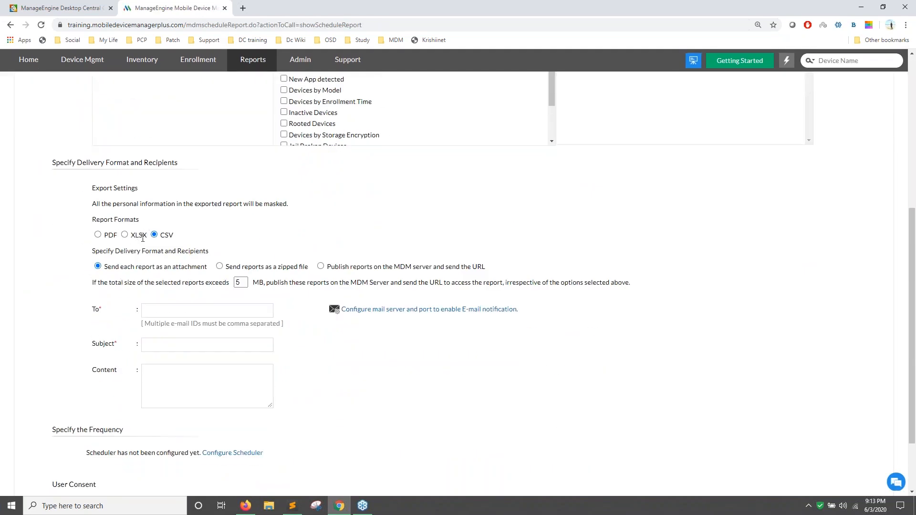
scroll(143, 238, up, 7)
scroll(170, 334, down, 6)
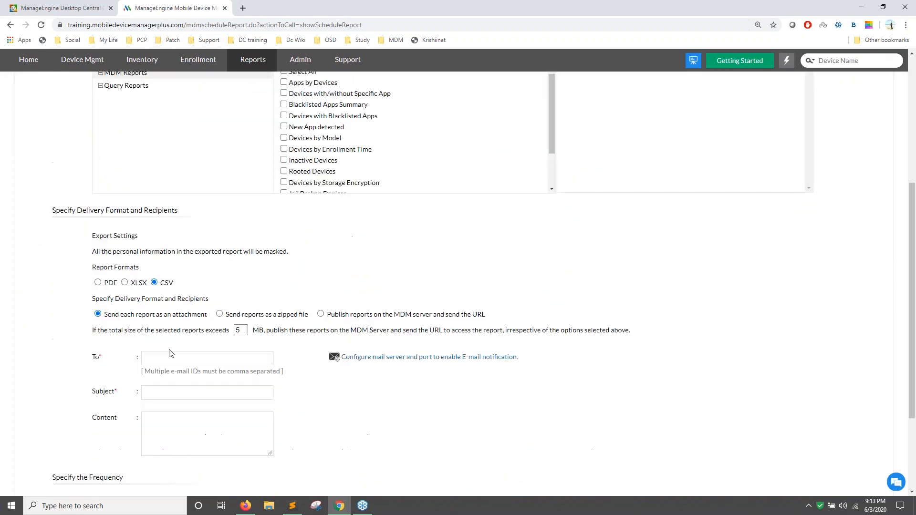
scroll(183, 352, up, 6)
click(306, 95)
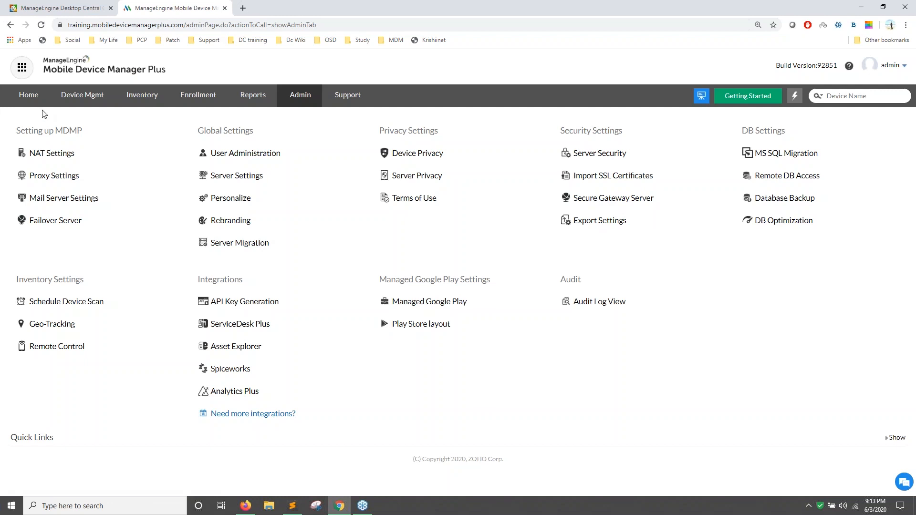
Show the Support page's Live Chat and Request Support options, then return to Home.
click(352, 104)
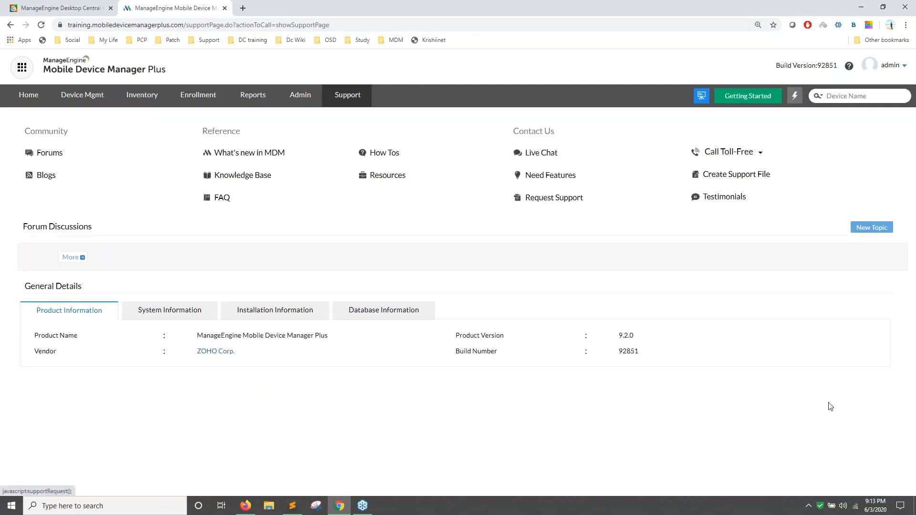
click(541, 153)
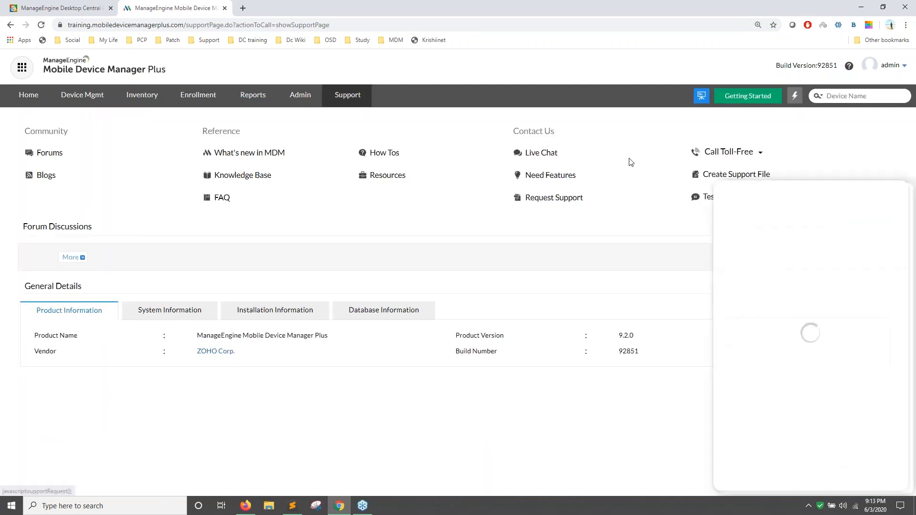
click(903, 196)
mouse_move(720, 155)
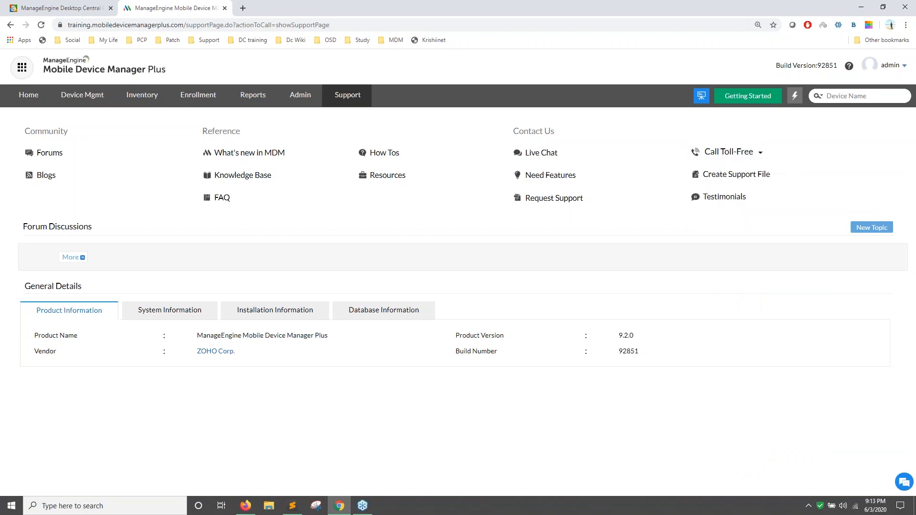
drag(606, 199, 522, 225)
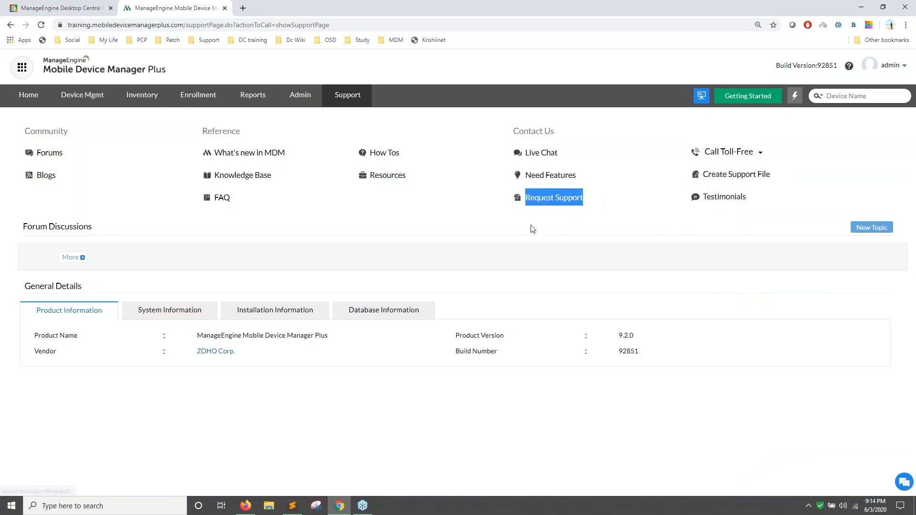
click(28, 96)
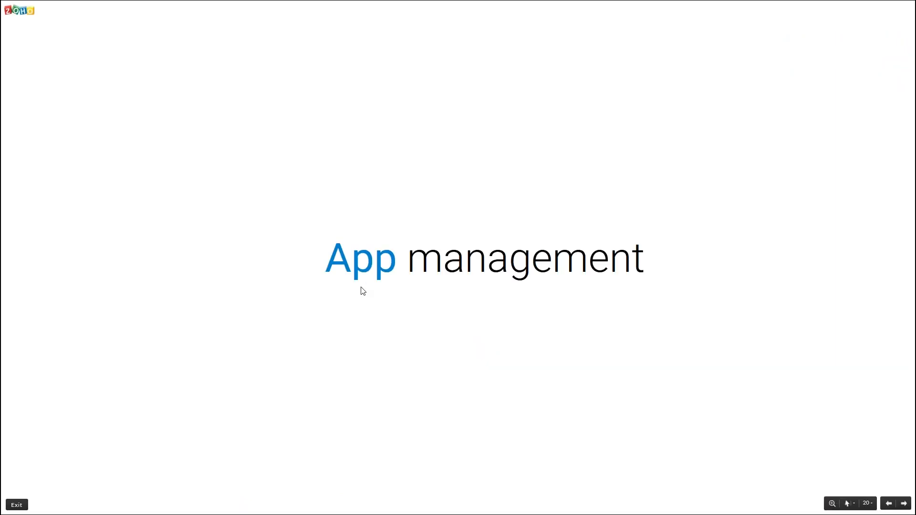
Advance the Zoho Show slideshow two slides to slide 21, 'Installing and managing business apps'.
key(Right)
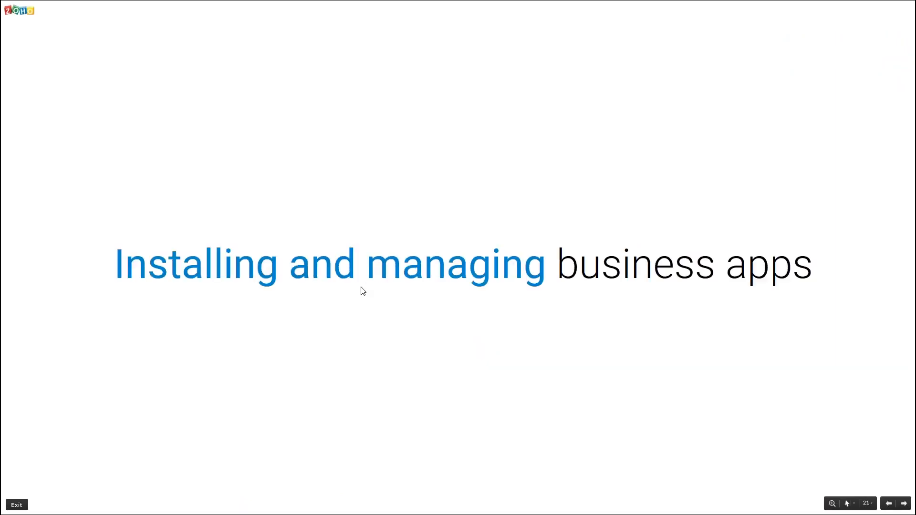
key(Right)
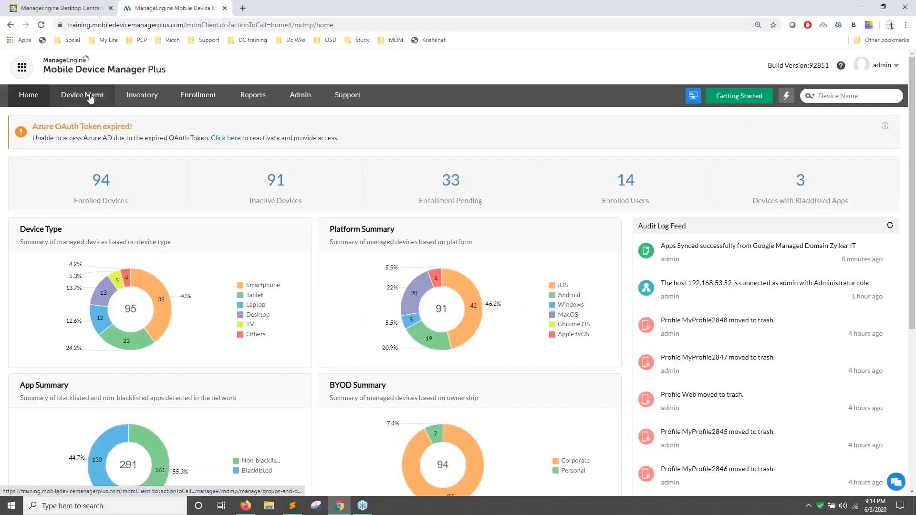
Go to Device Mgmt's App Repository of 109 apps and expand the Add App dropdown.
click(91, 99)
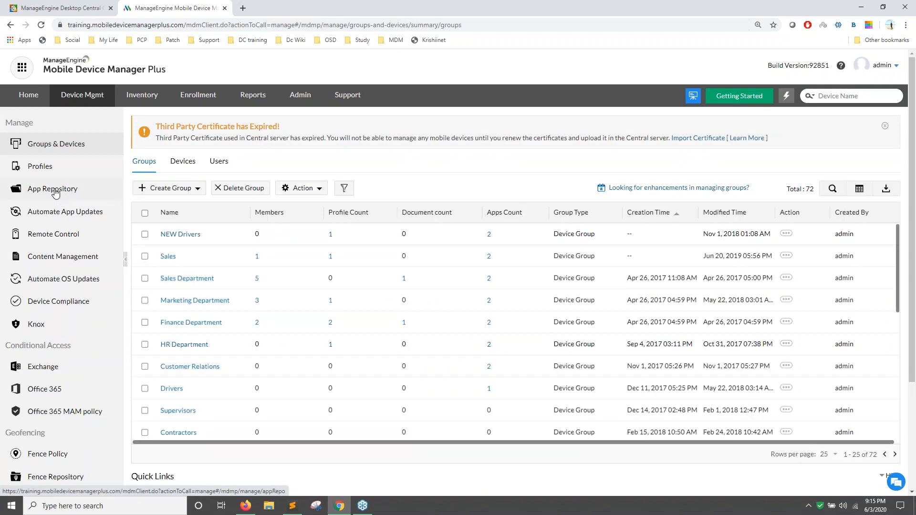
click(56, 192)
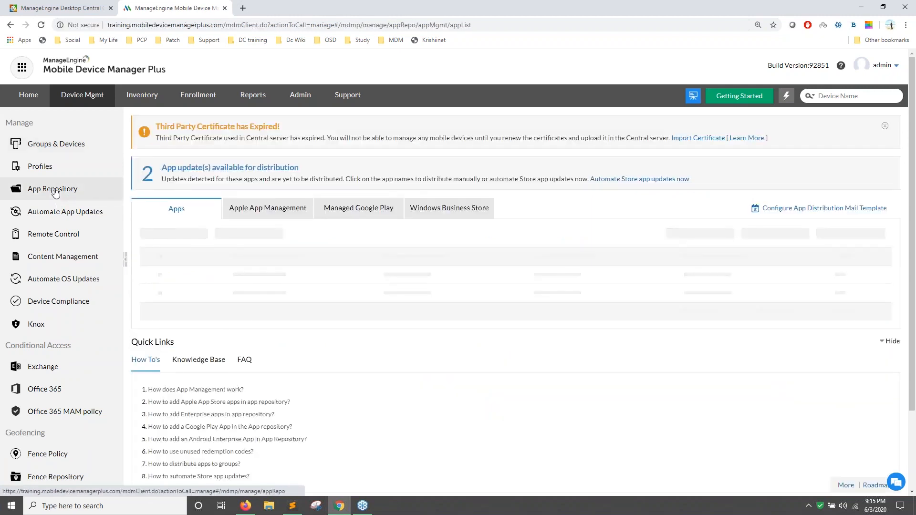
click(174, 234)
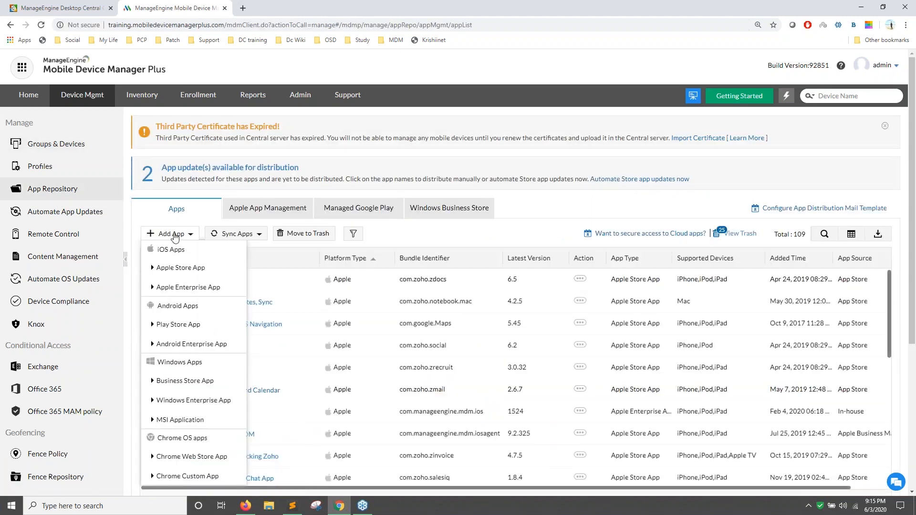
Choose to add an Apple Store App, leaving the store country as United States.
click(181, 267)
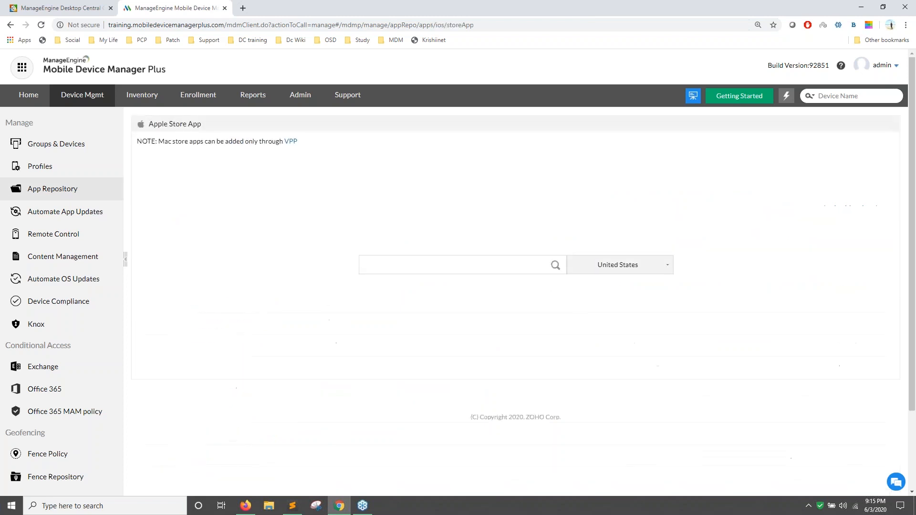
click(652, 273)
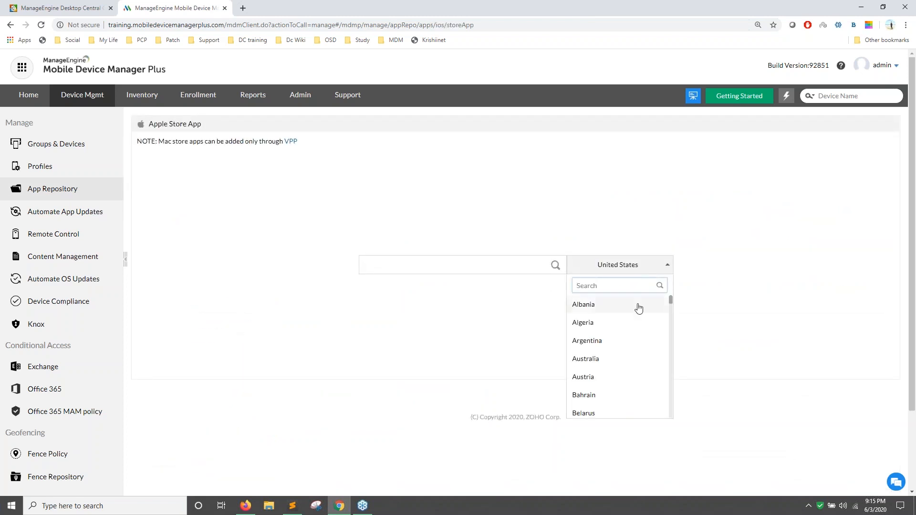
text(can)
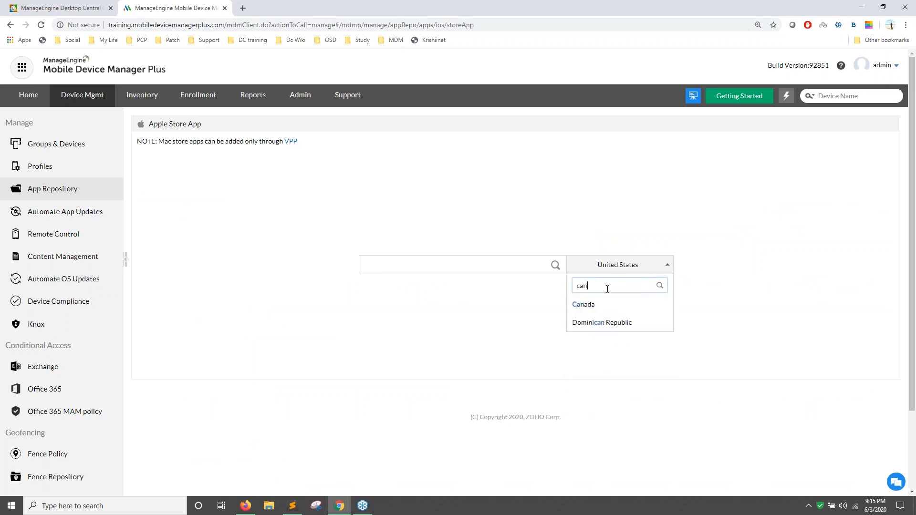
key(BackSpace)
key(BackSpace)
key(BackSpace)
text(un)
Search the App Store for 'zoho creator' and select the Zoho Creator result.
key(BackSpace)
key(BackSpace)
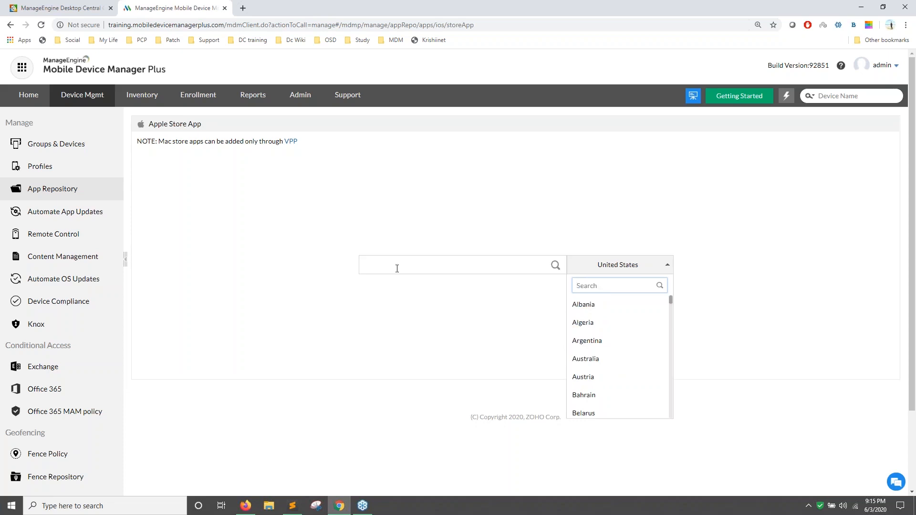
click(396, 266)
text(zoho)
text( meeting)
key(BackSpace)
key(BackSpace)
text(crea)
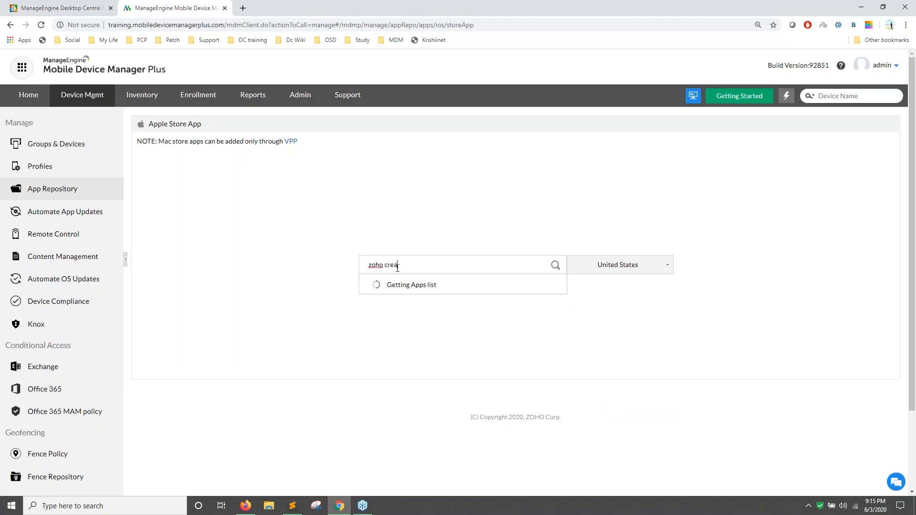
text(tor)
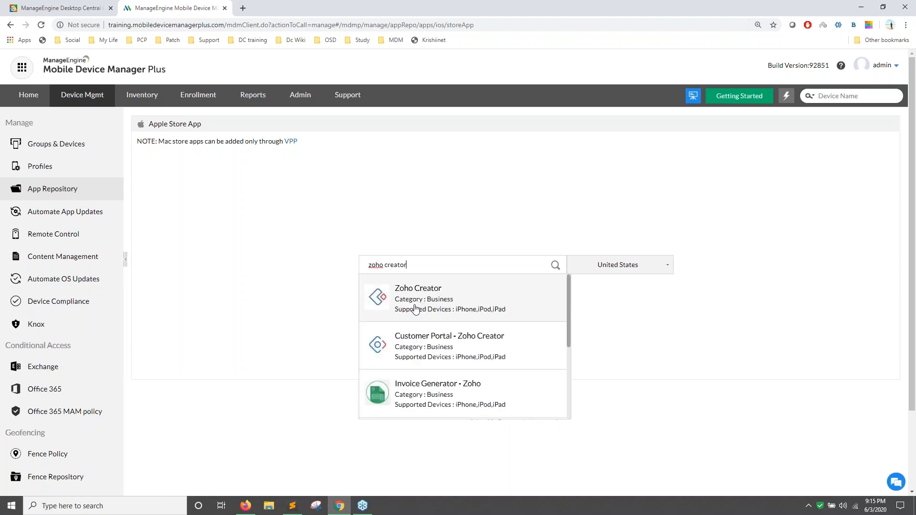
click(415, 308)
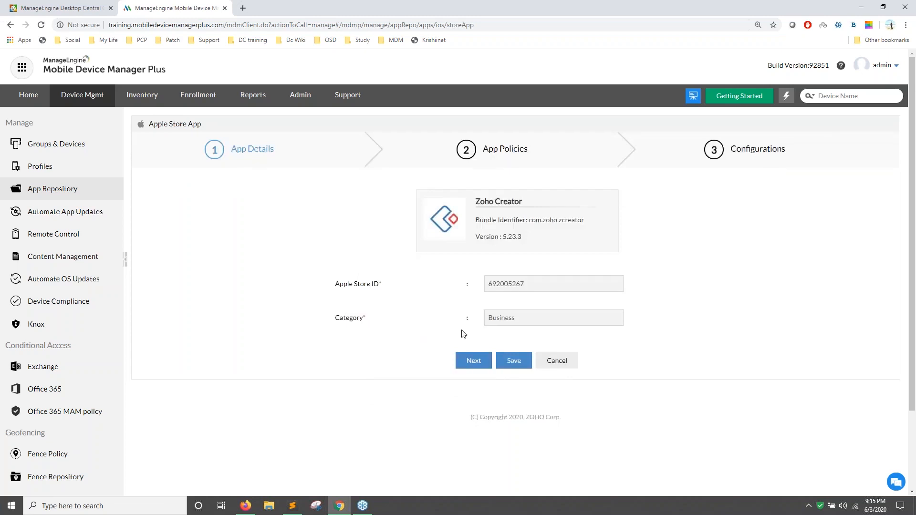
Move to the app policies step and keep both policies, including removal on profile removal, enabled.
click(471, 361)
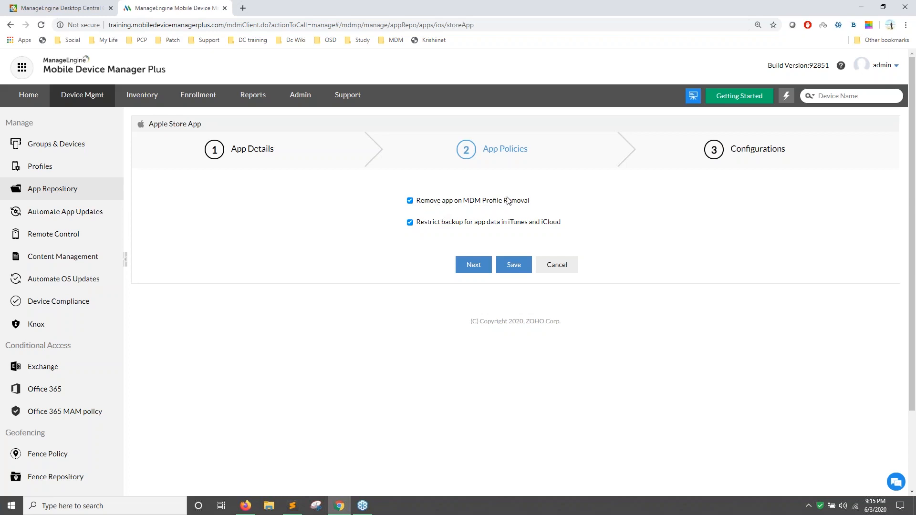
click(412, 202)
click(410, 201)
click(410, 200)
Save Zoho Creator from Configurations; the console says it already exists in the App Repository.
click(474, 265)
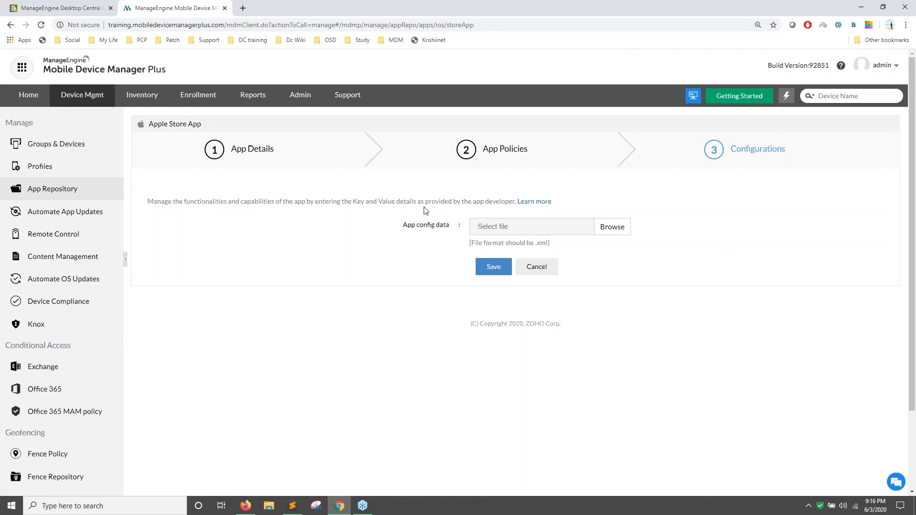
drag(472, 201, 501, 202)
click(488, 270)
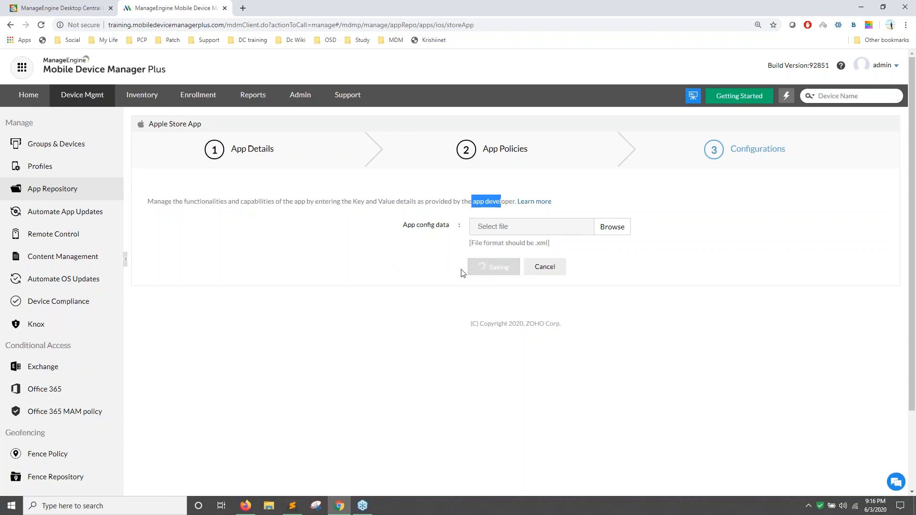
scroll(500, 273, down, 2)
scroll(500, 275, up, 2)
Filter managed Devices to the Apple platform (94 down to 71) and tick the first device.
click(76, 188)
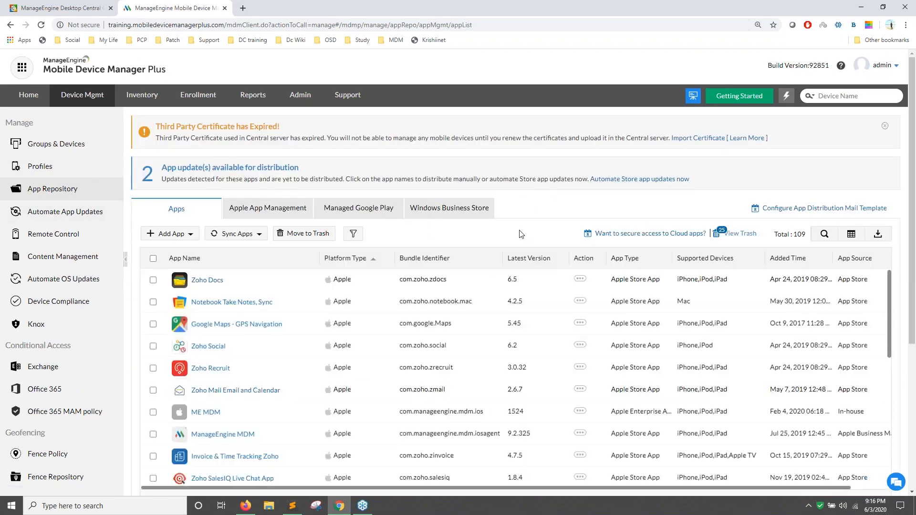
click(76, 148)
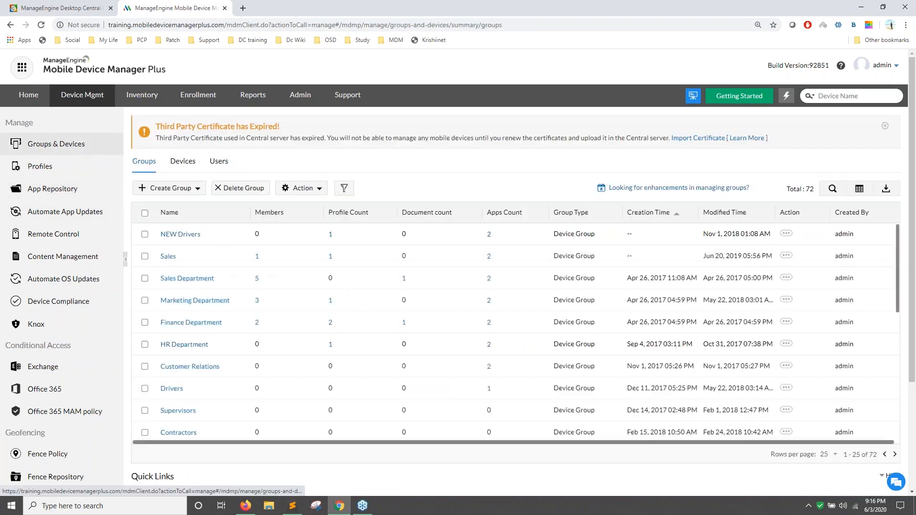
click(189, 166)
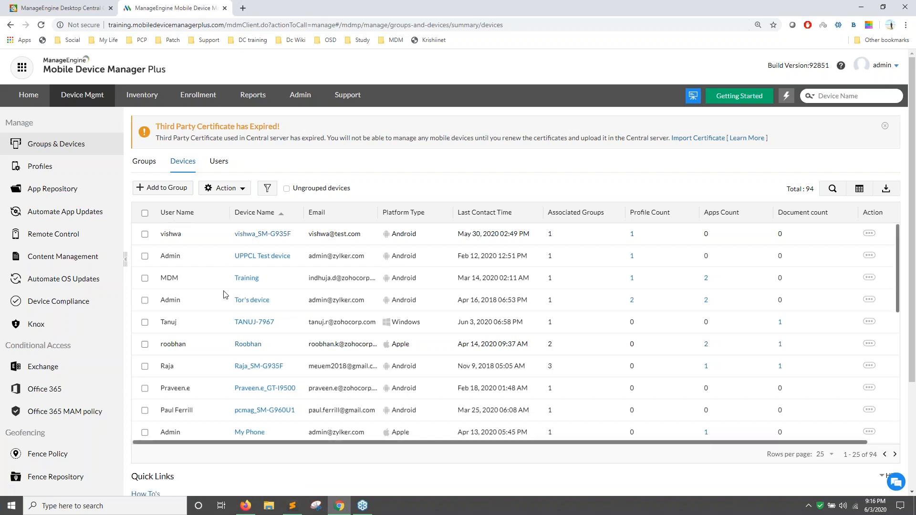
click(267, 188)
mouse_move(270, 208)
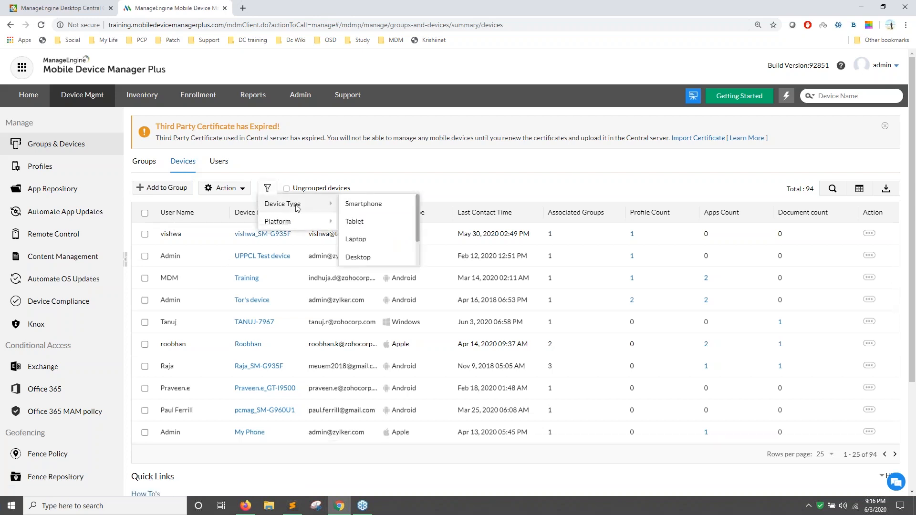
mouse_move(288, 221)
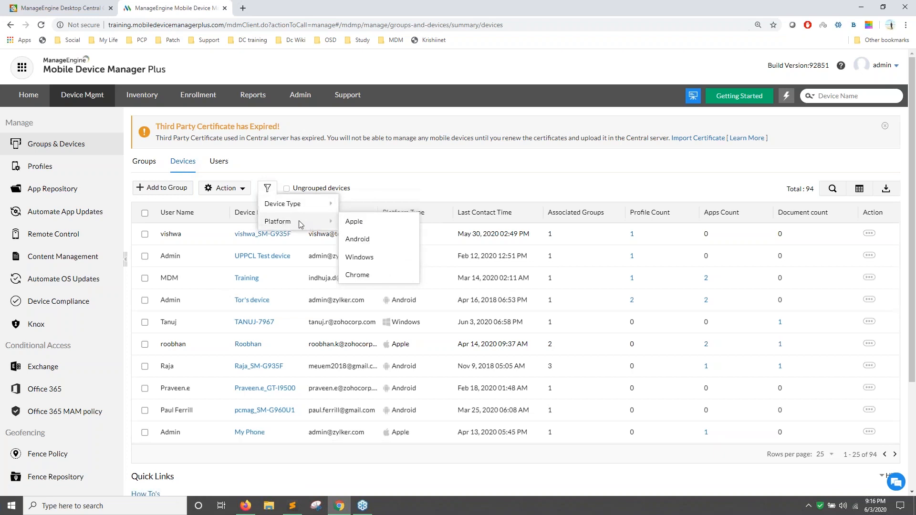
click(352, 224)
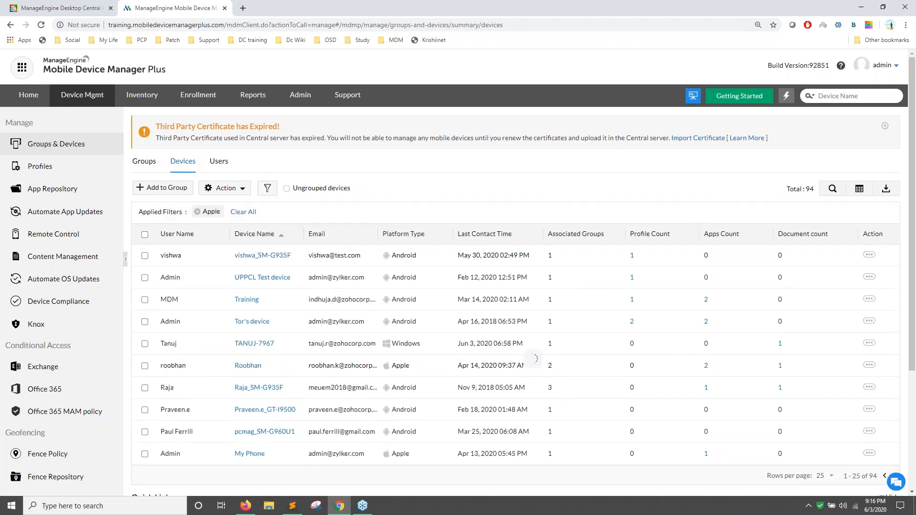
click(143, 257)
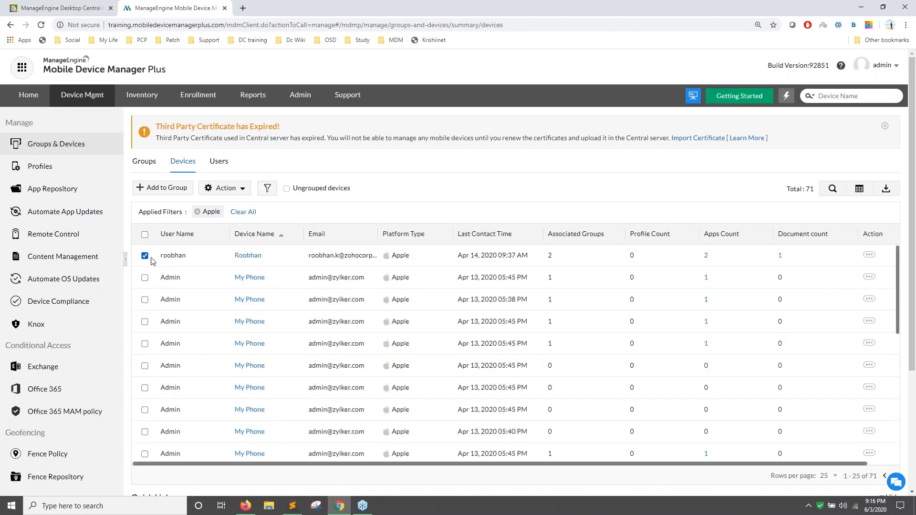
Start Distribute Apps for the device and pick Zoho Creator from a 'zoho' search.
click(241, 191)
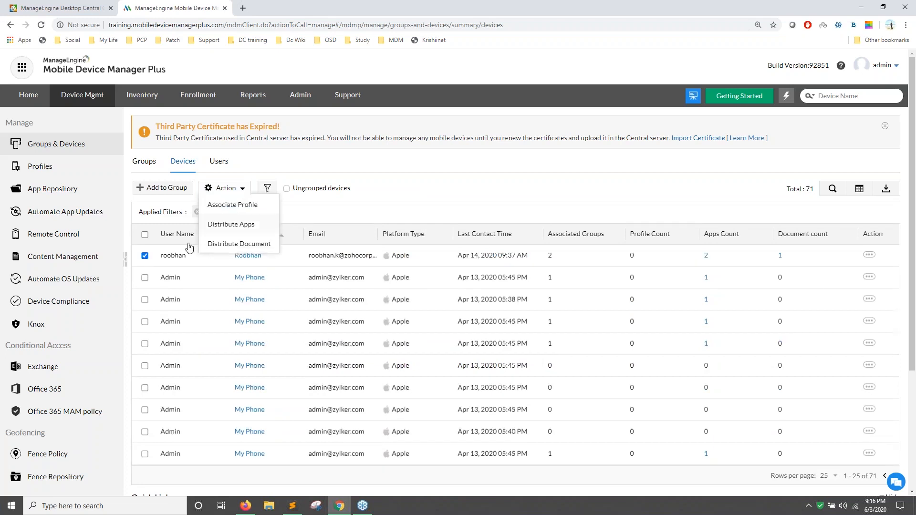
click(231, 227)
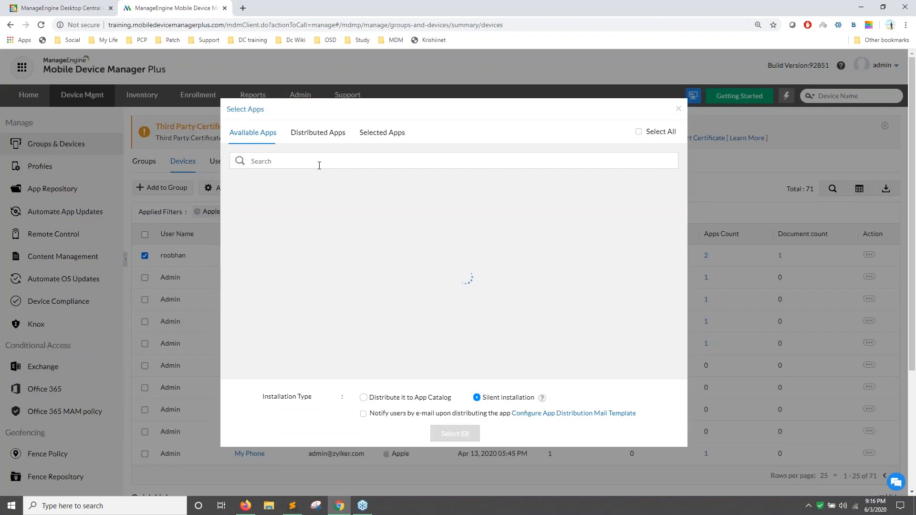
text(zoho c)
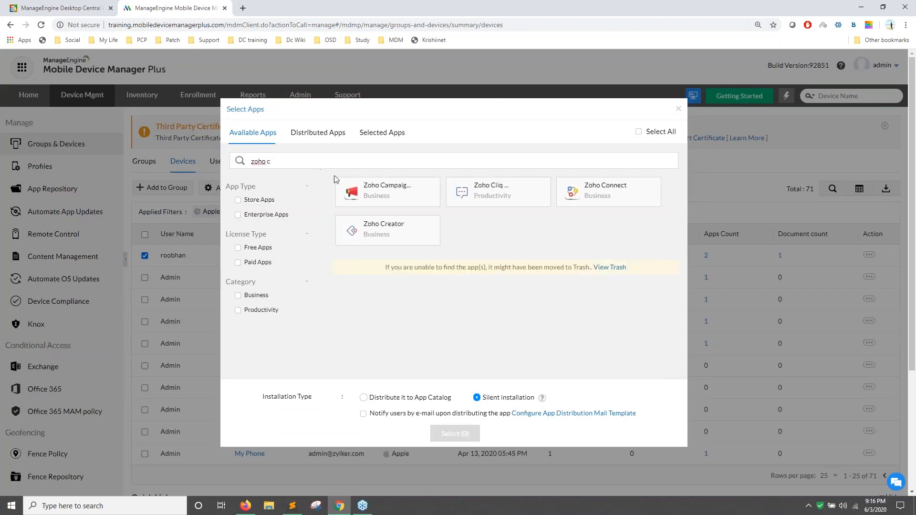
click(403, 233)
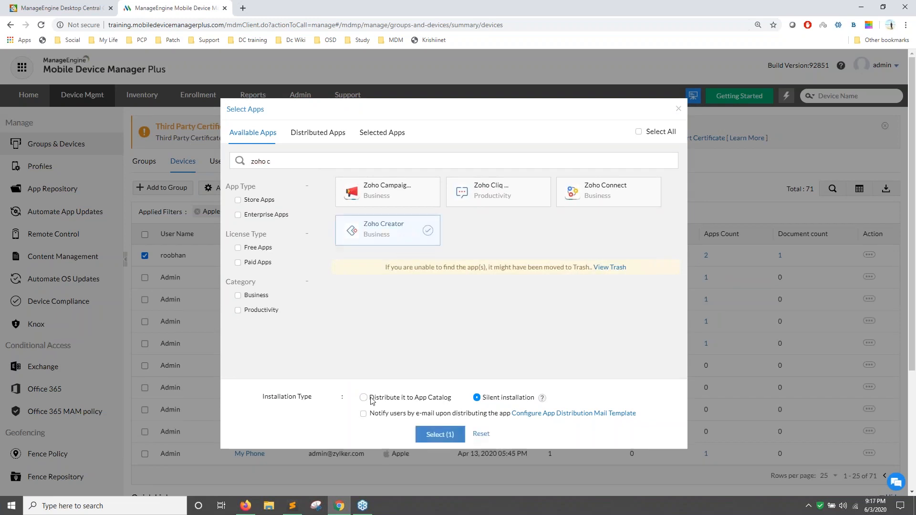
Distribute Zoho Creator to the App Catalog with e-mail notification to users.
click(364, 398)
click(364, 414)
click(443, 435)
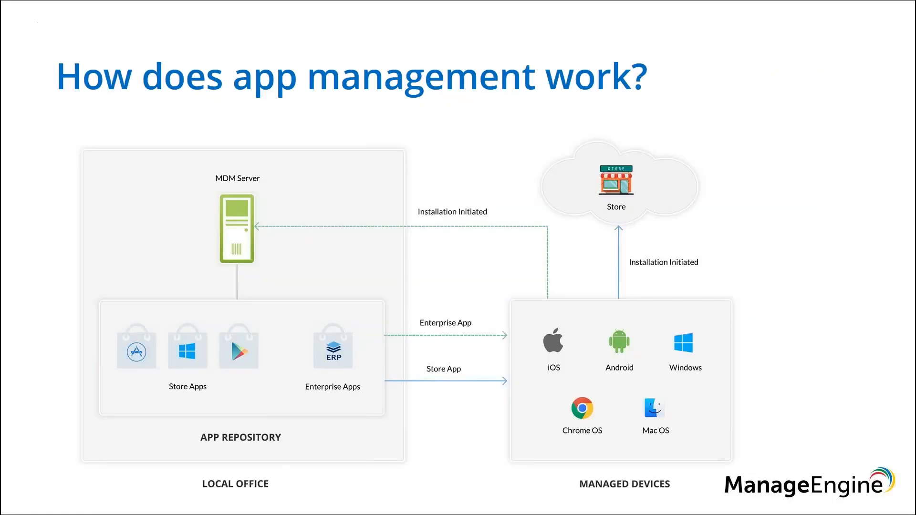
key(Right)
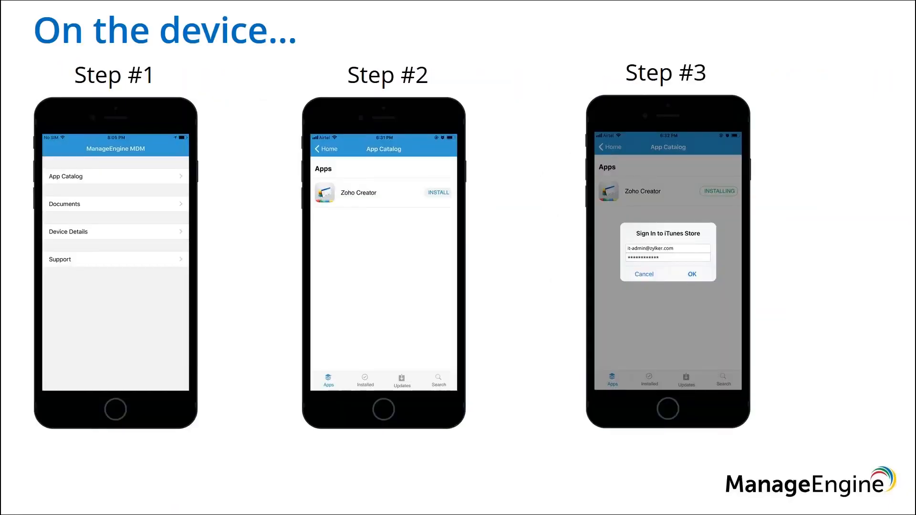
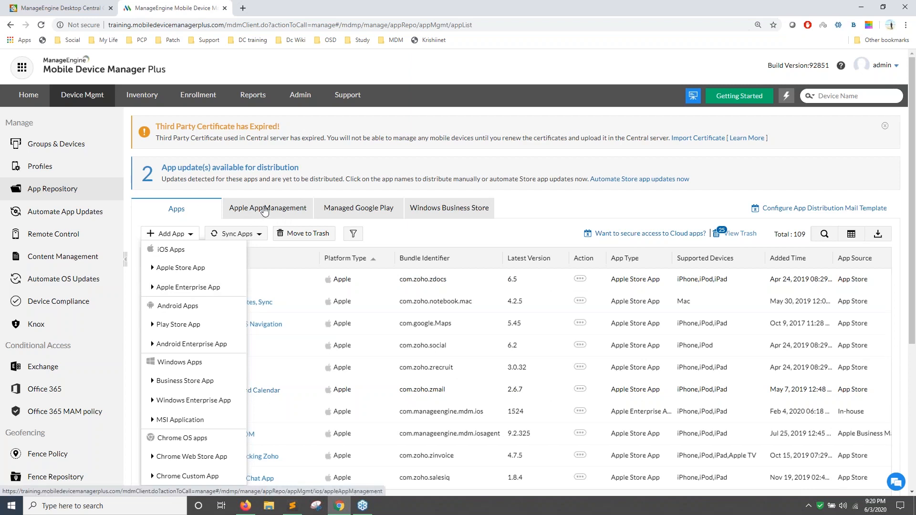
Dismiss the Add App menu, review the Apple server token details, then go to the Desktop Central tab.
click(265, 211)
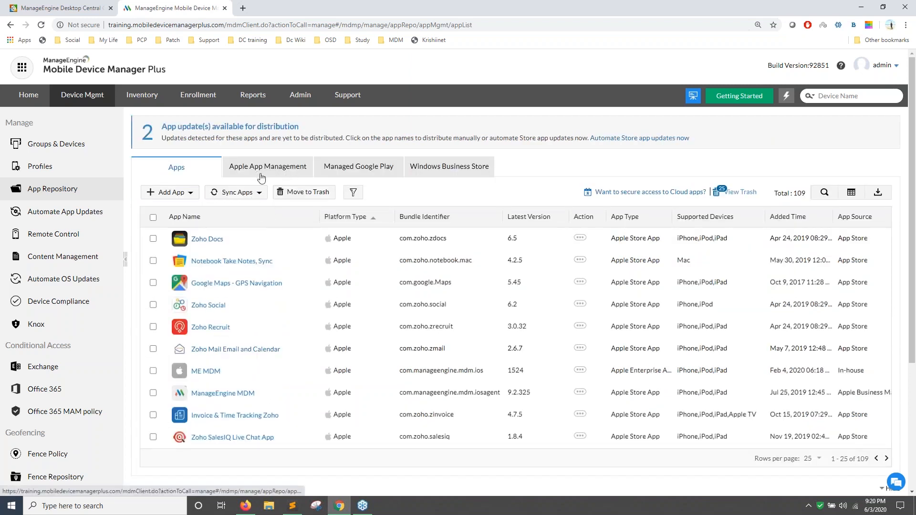
click(264, 172)
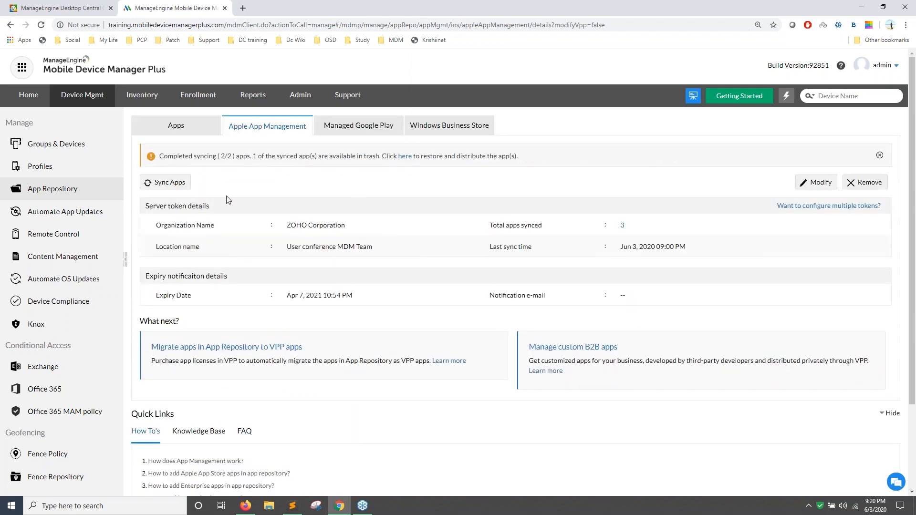
click(53, 8)
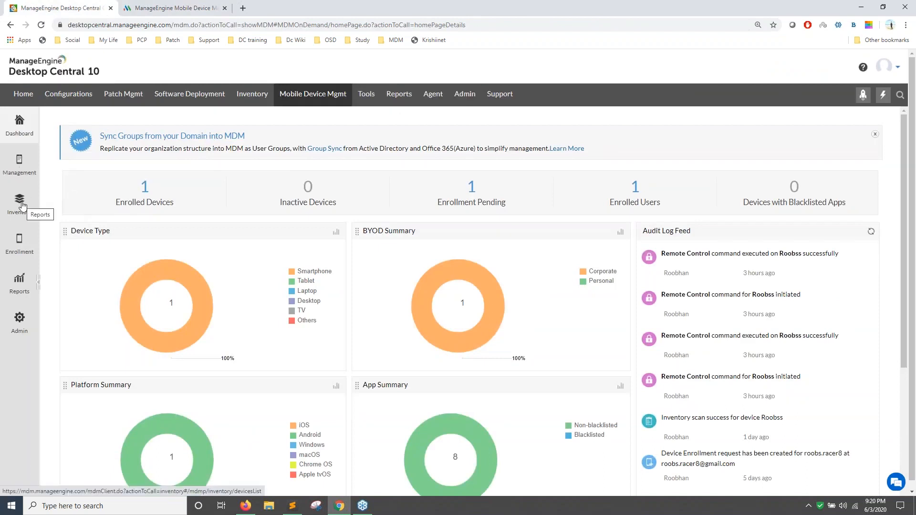
Under Management, open App Repository's Apple App Management and start Configure apps for business.
click(22, 164)
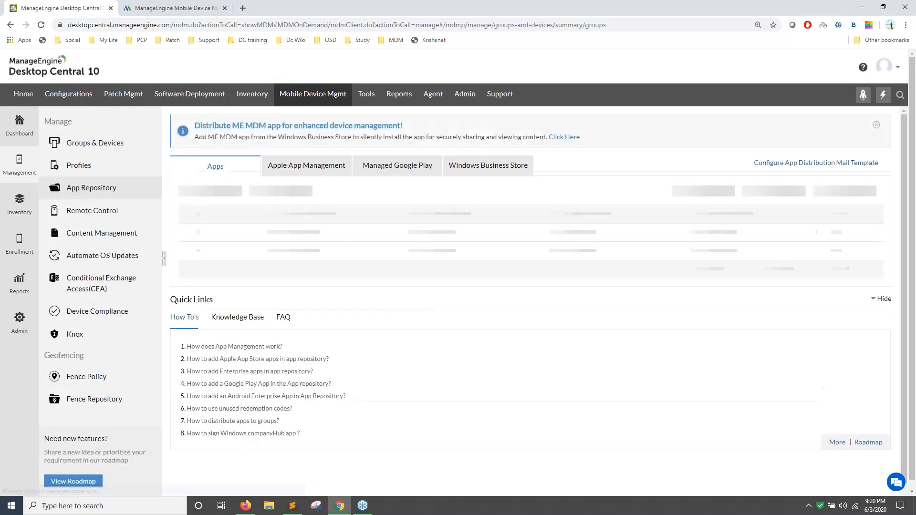
click(285, 170)
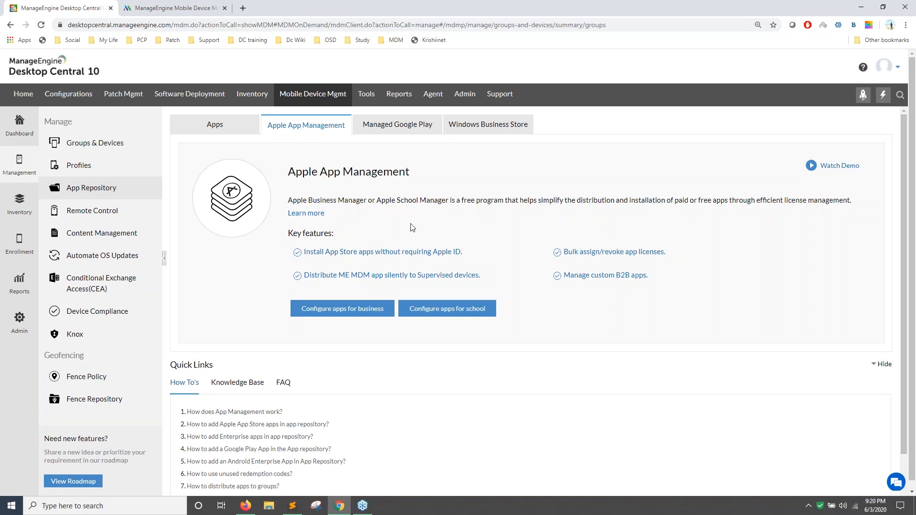
drag(380, 201, 390, 203)
click(396, 251)
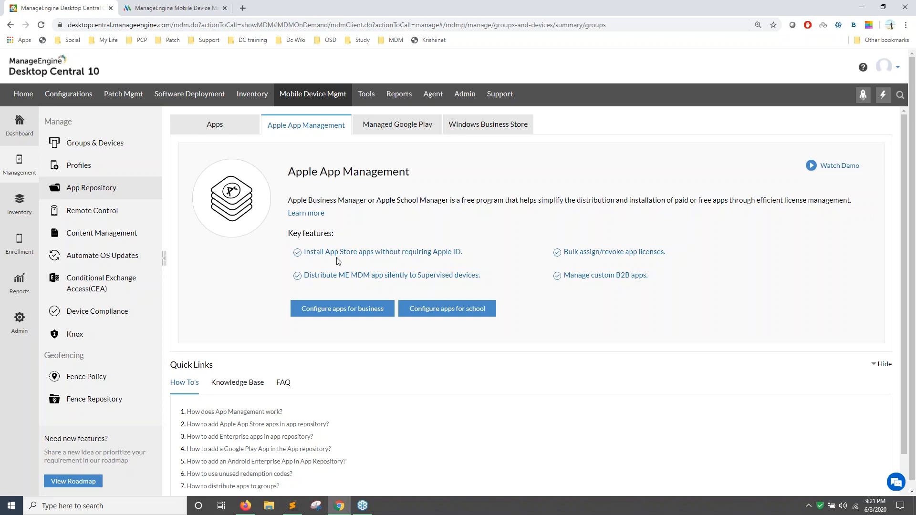
click(342, 309)
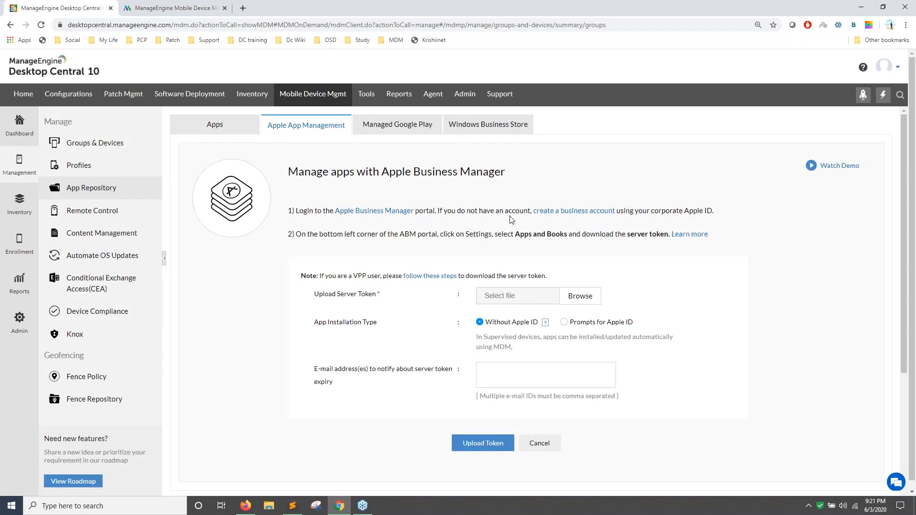
Visit Apple's business account signup and Apple Business Manager pages, returning to the token form each time.
click(568, 214)
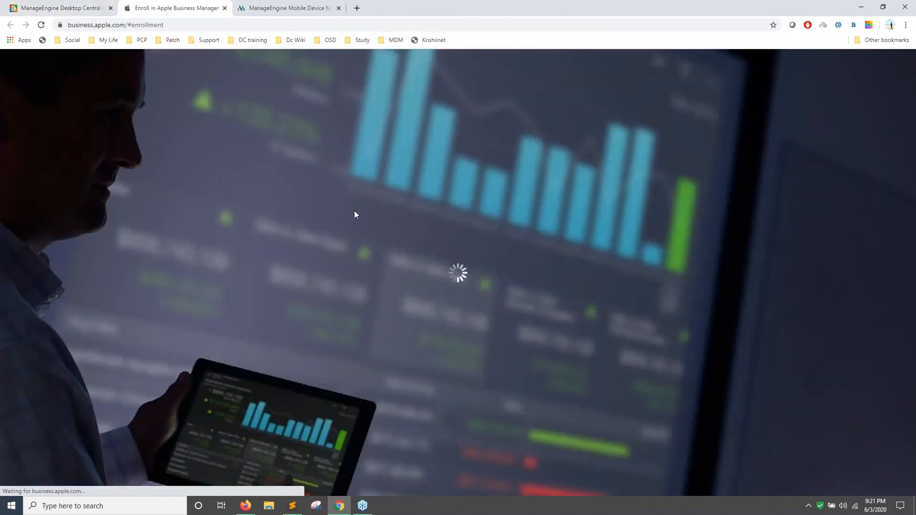
click(91, 8)
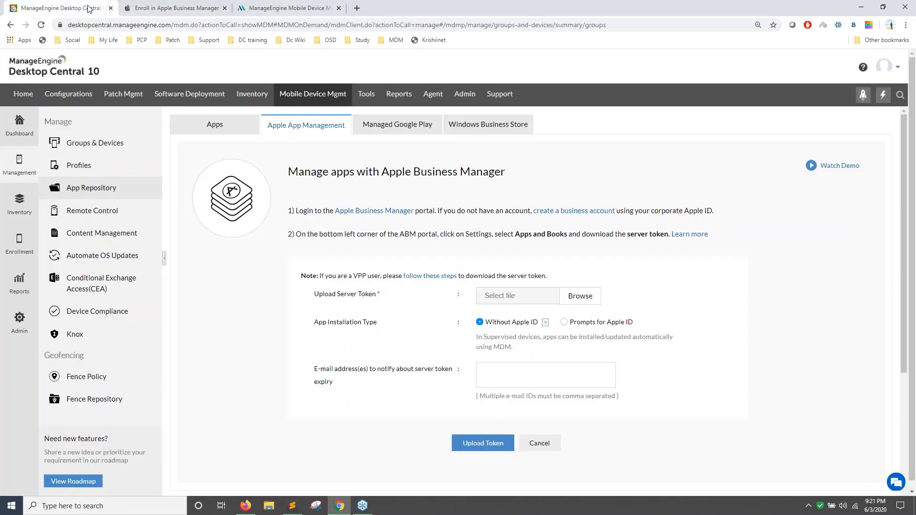
click(363, 215)
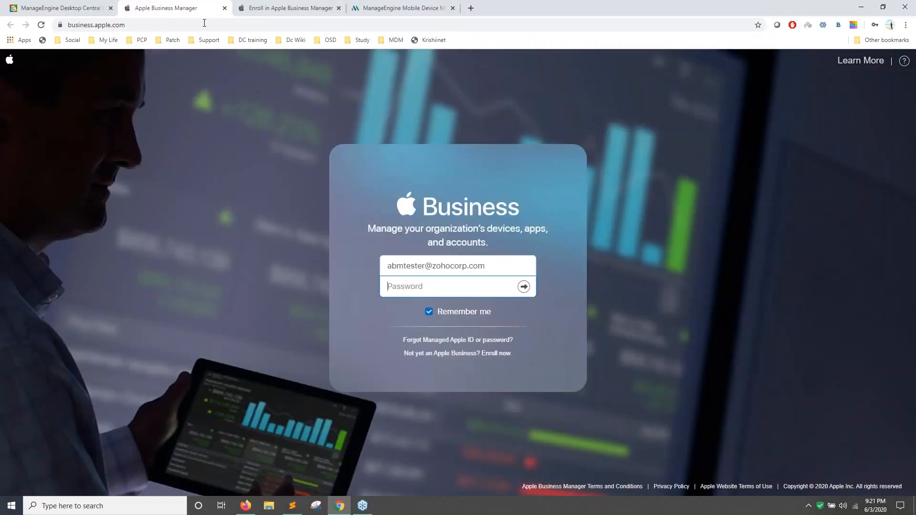
click(80, 8)
Toggle app installation to prompt for Apple ID, then back to installing without Apple ID.
drag(327, 293, 377, 295)
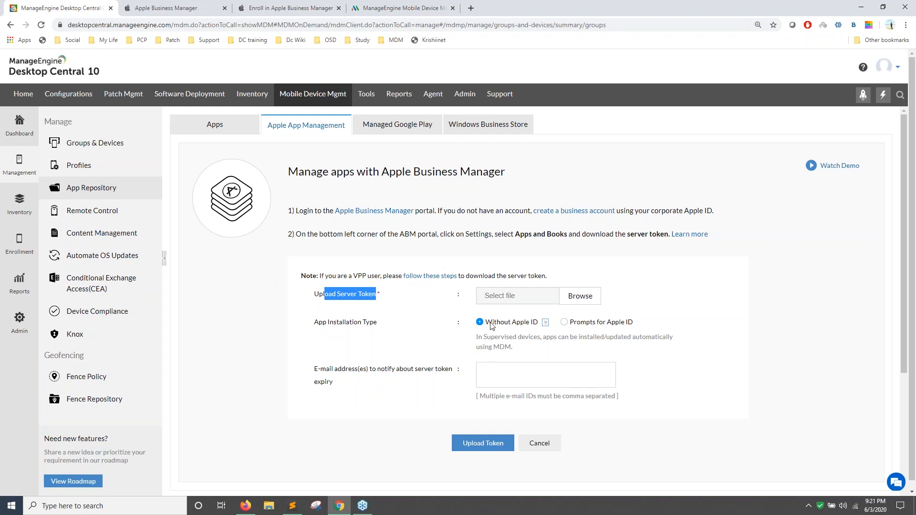
click(564, 323)
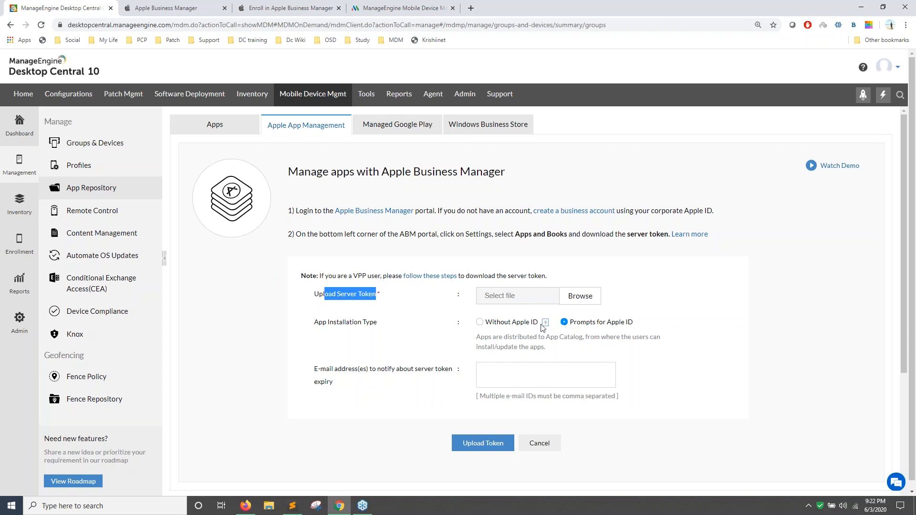
click(483, 328)
click(480, 323)
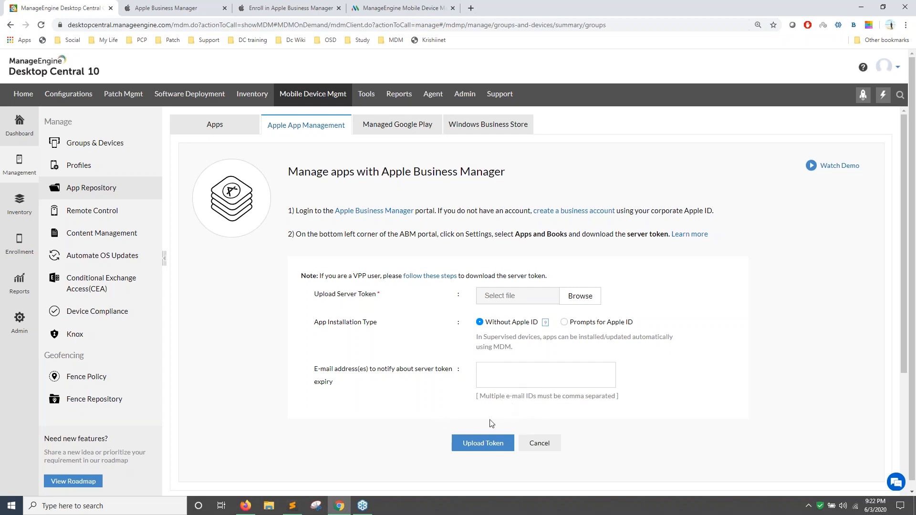
Close the Apple sign-in and enrollment tabs, returning to Mobile Device Manager Plus token details.
click(291, 8)
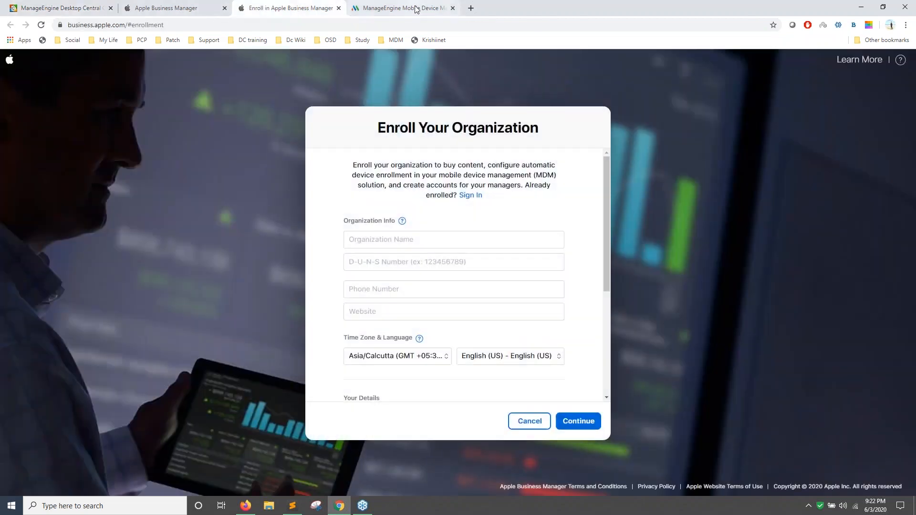
click(416, 8)
click(225, 8)
click(225, 8)
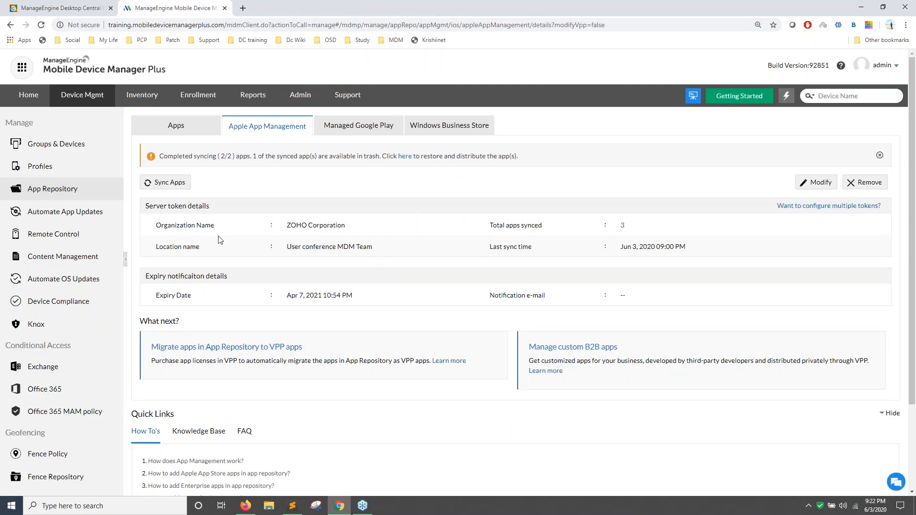
Step through the Zoho CRM search and licence-details slides, then leave the slideshow.
drag(287, 226, 365, 240)
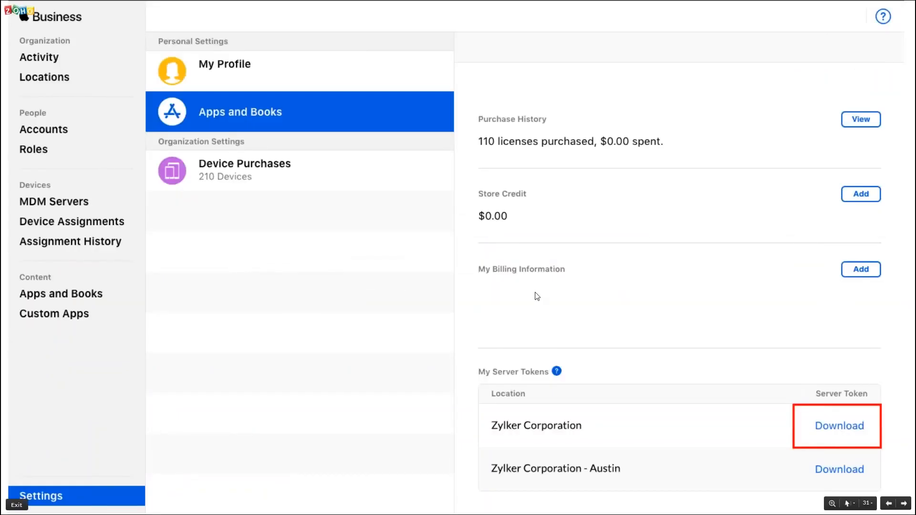
key(Right)
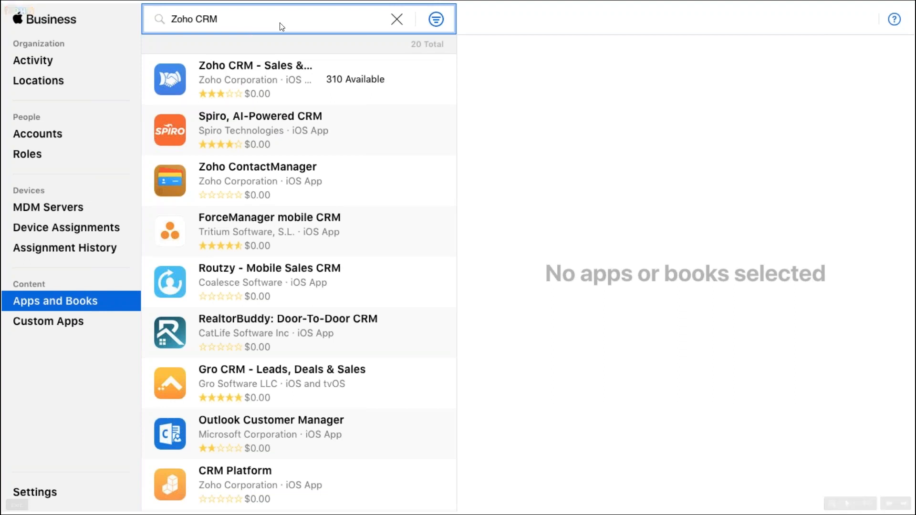
key(Right)
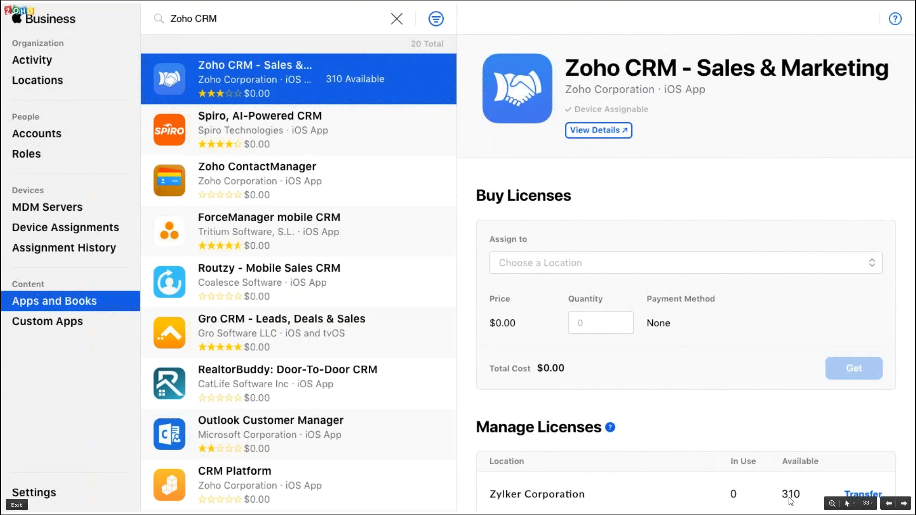
key(alt+Tab)
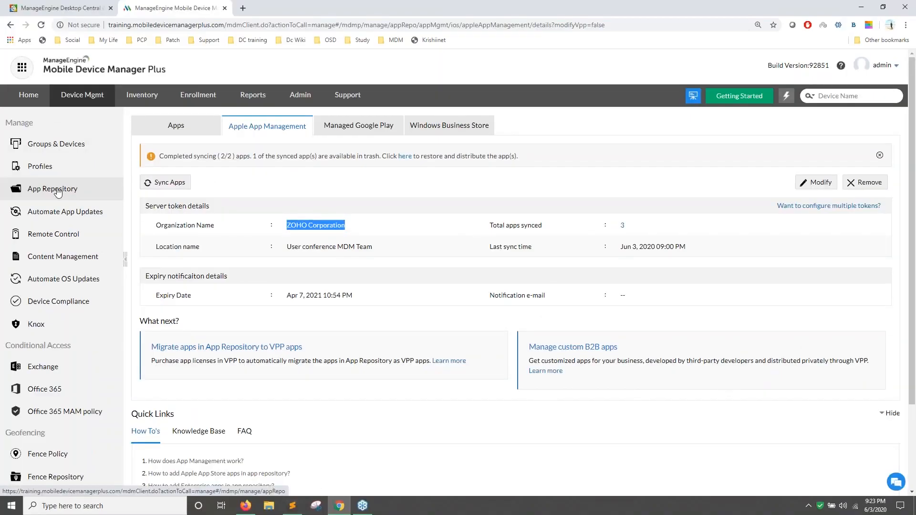
Filter the App Repository table by name for 'crm'.
click(84, 192)
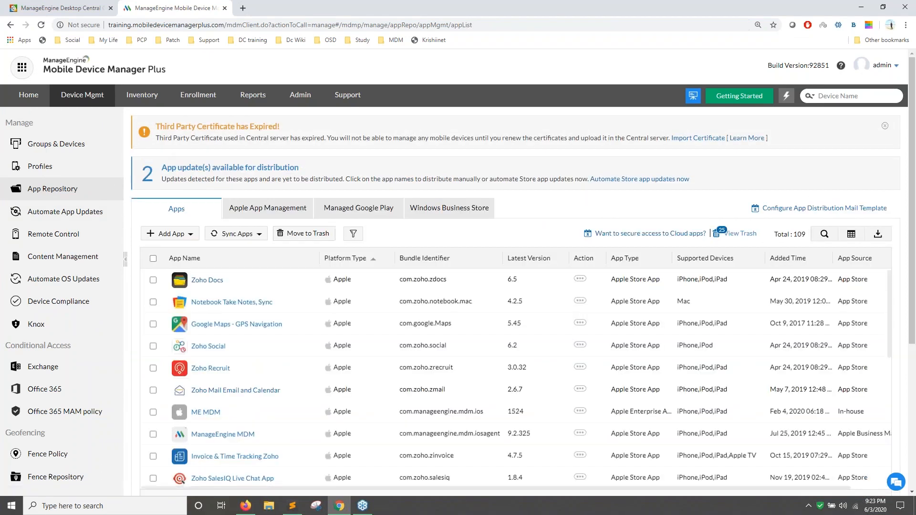
click(825, 234)
click(228, 276)
text(crm)
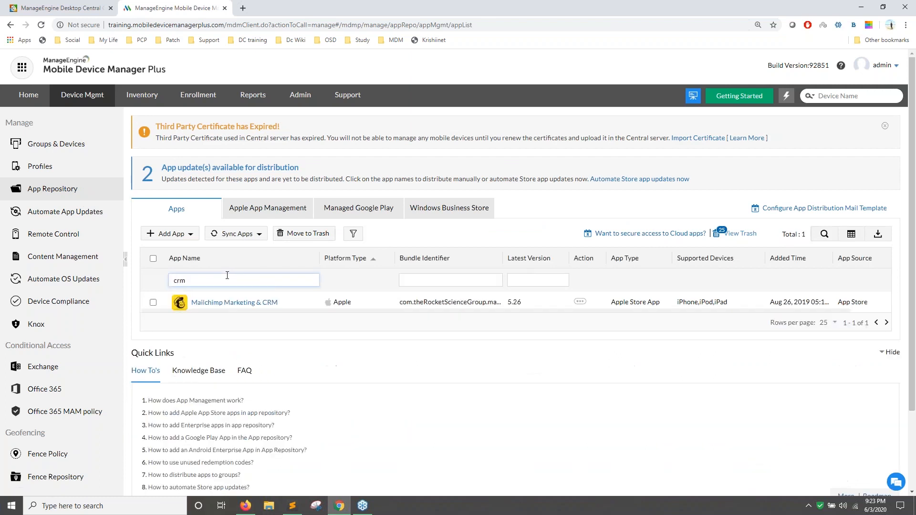
In Groups & Devices > Devices, select one Apple device.
click(68, 147)
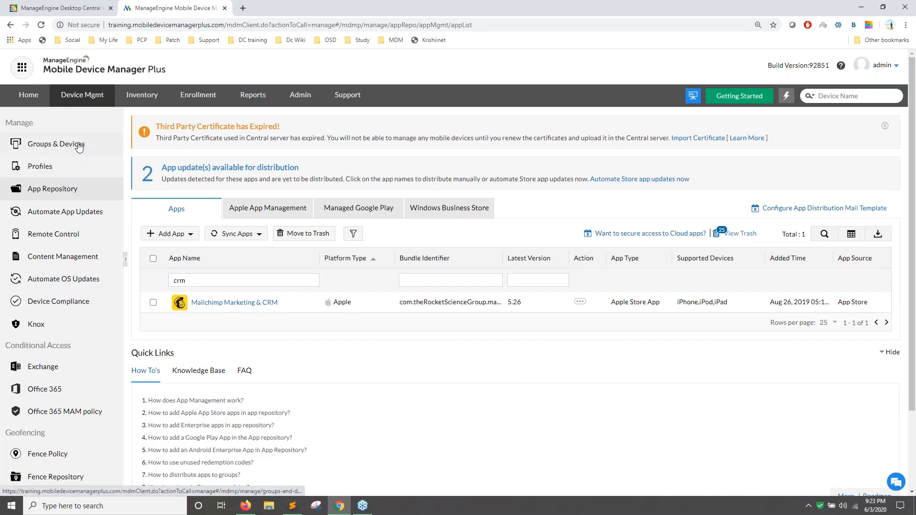
click(79, 145)
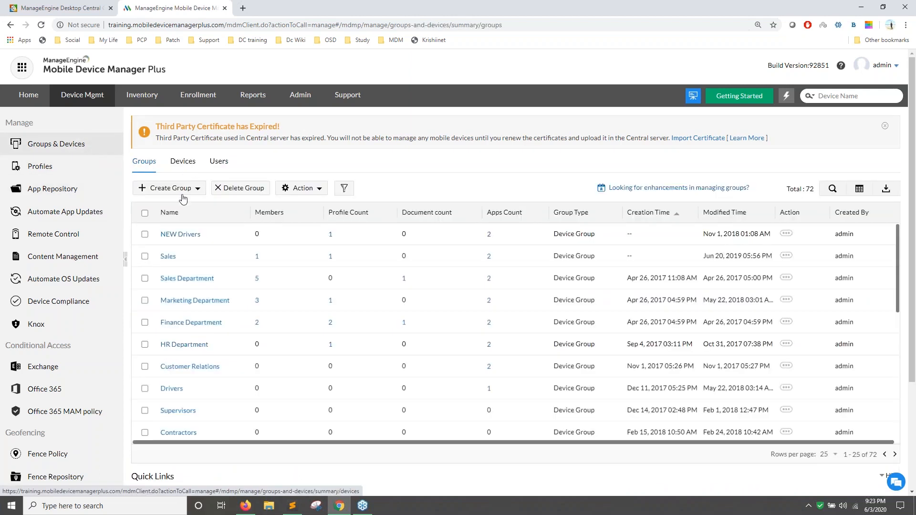
click(183, 161)
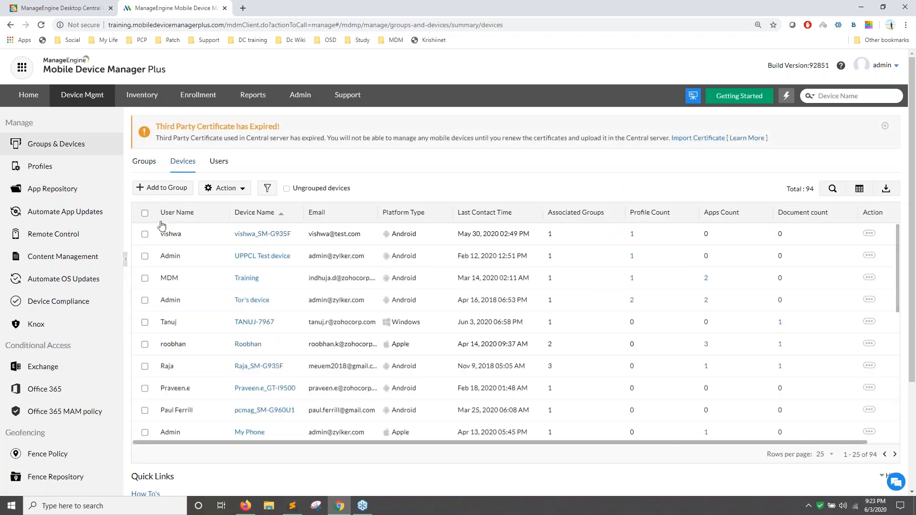
click(145, 235)
click(145, 234)
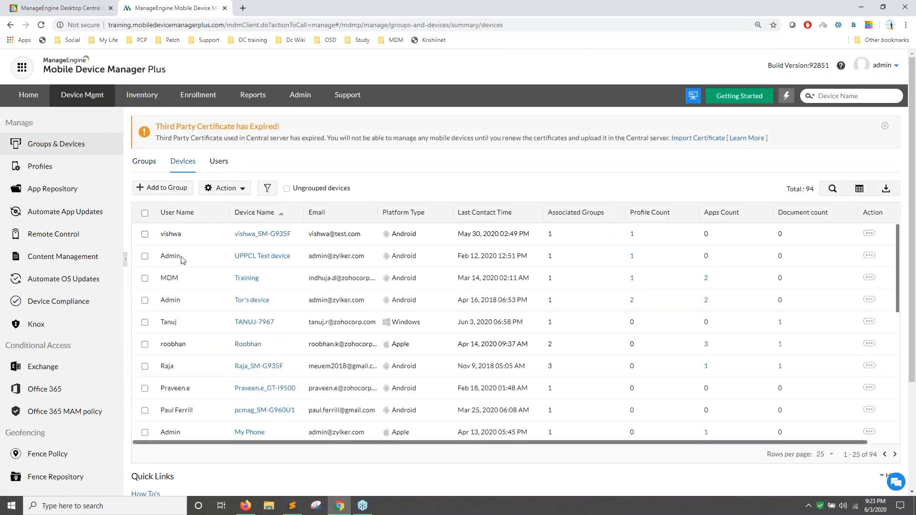
scroll(182, 260, down, 1)
click(145, 297)
Start Distribute Apps with silent installation, search 'crm', then close without distributing.
click(242, 189)
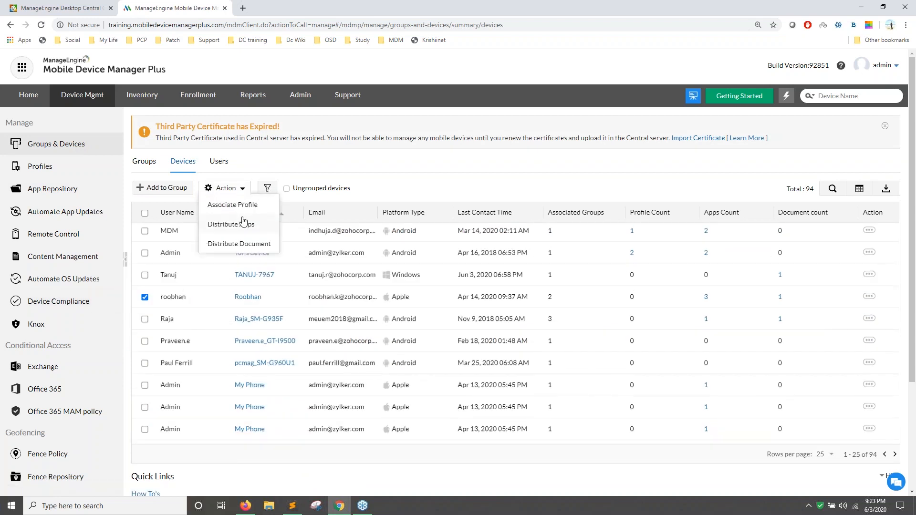
click(241, 224)
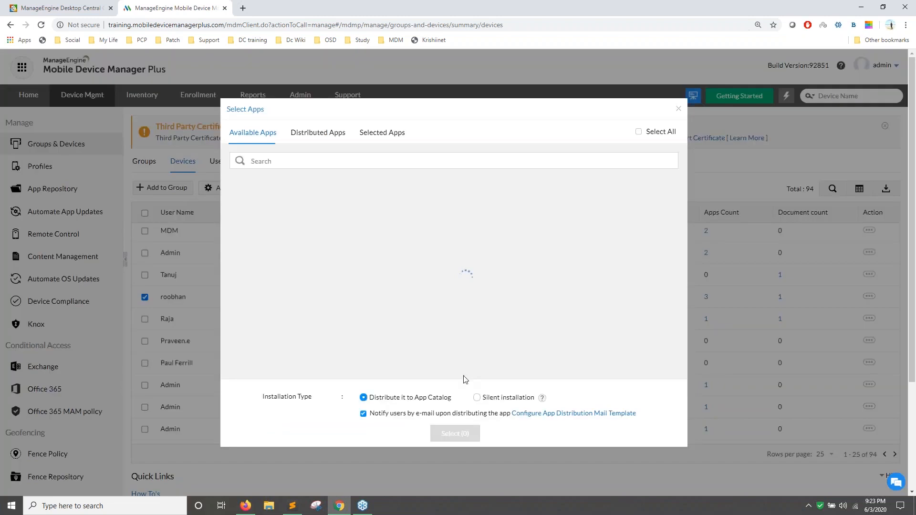
click(476, 396)
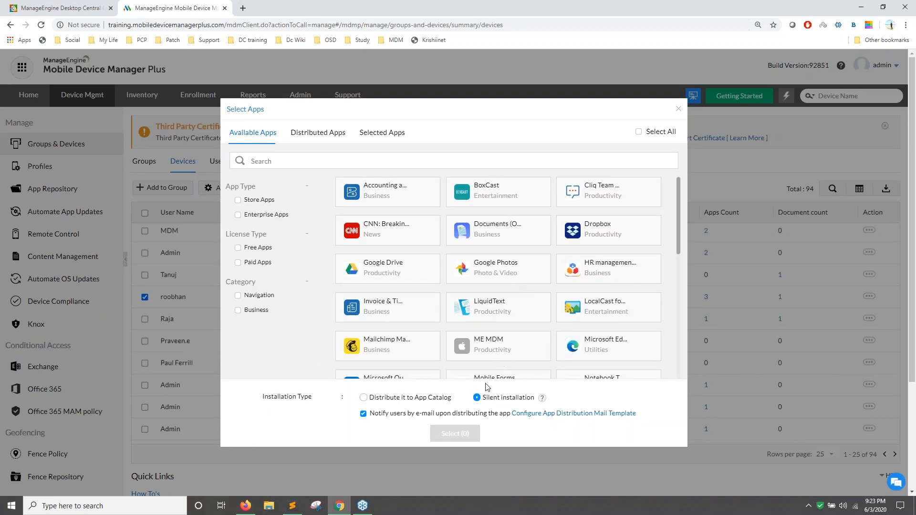
text(crm)
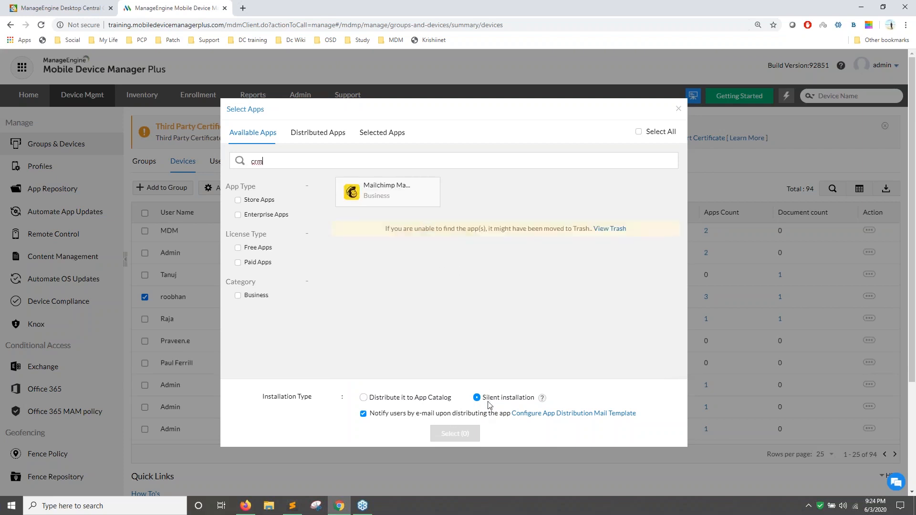
click(678, 109)
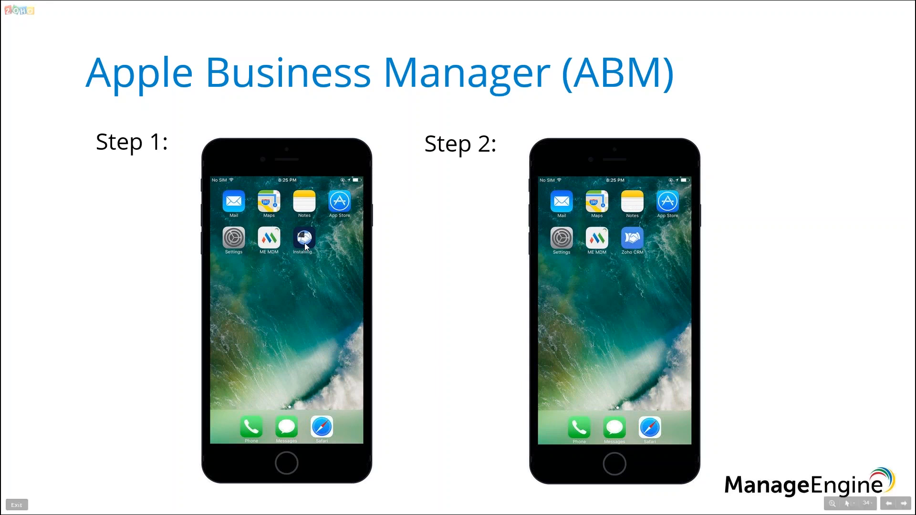
Advance past the Managed Google Play title slide and switch to the MDM Plus devices window.
click(404, 264)
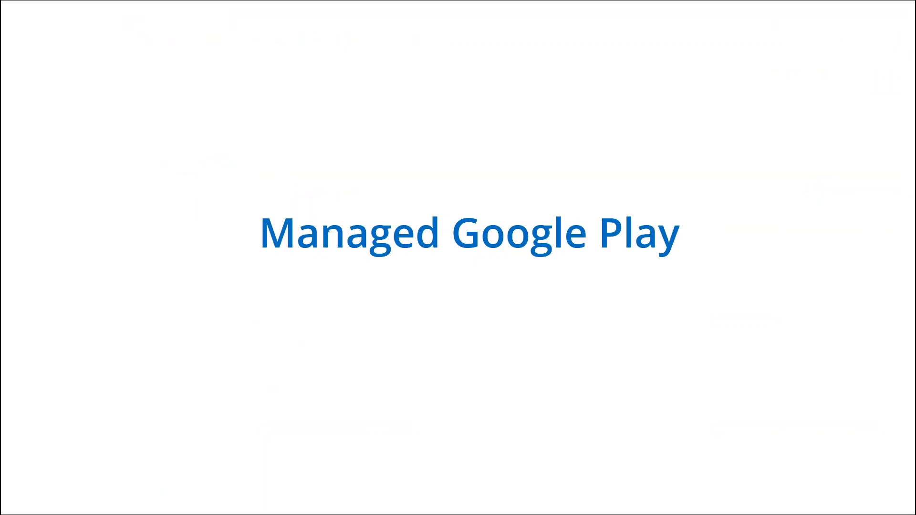
key(alt+Tab)
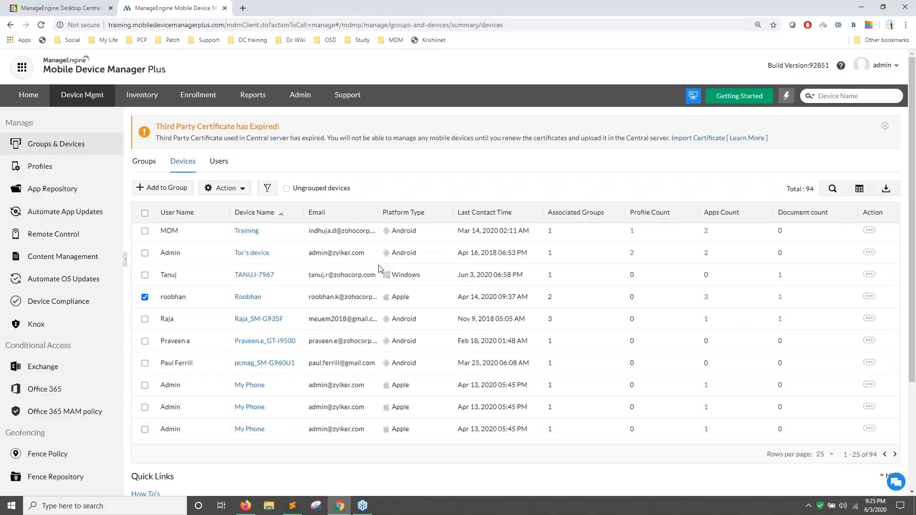
In Desktop Central, open Managed Google Play and choose Register without G Suite.
click(44, 2)
click(362, 134)
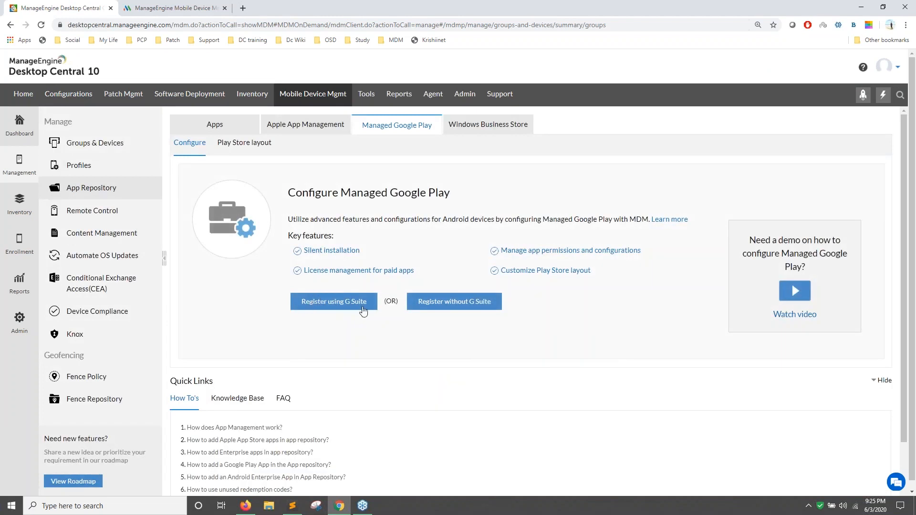
click(469, 308)
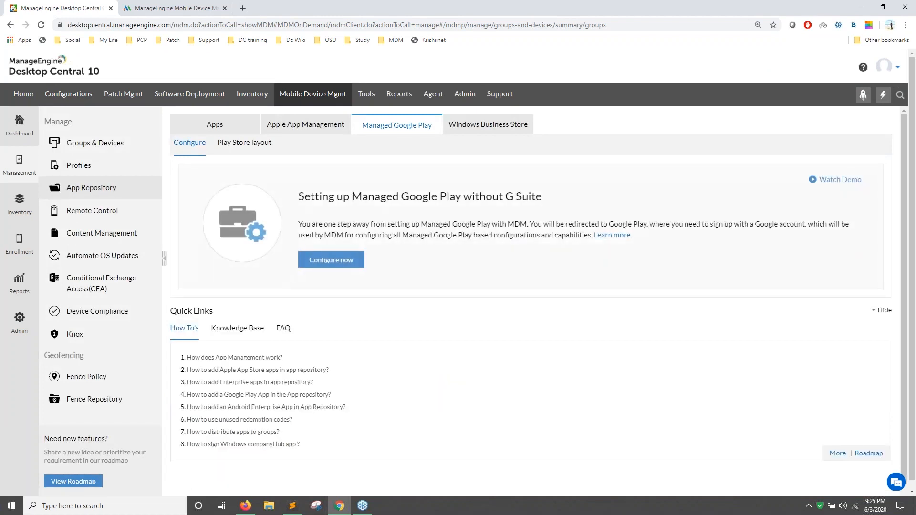
key(super+Tab)
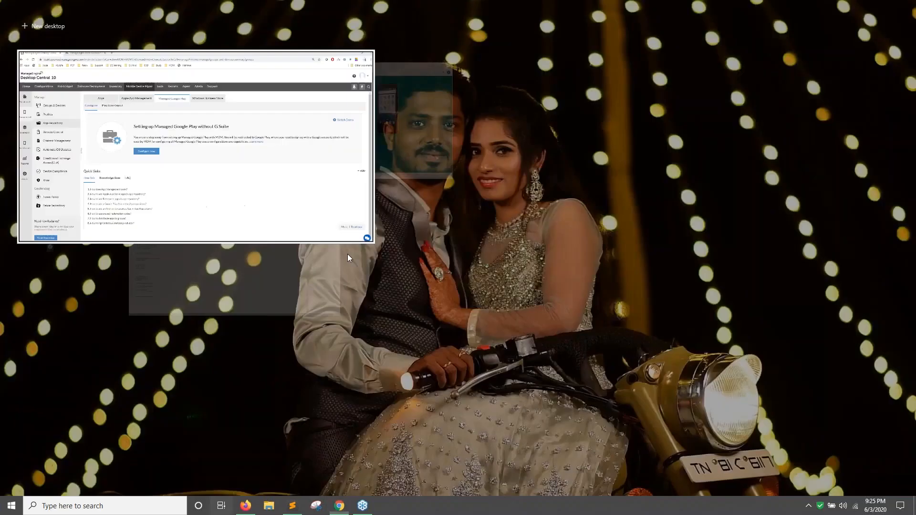
Advance the Google Play sign-up slides through business name and contact details to Set up complete.
click(339, 148)
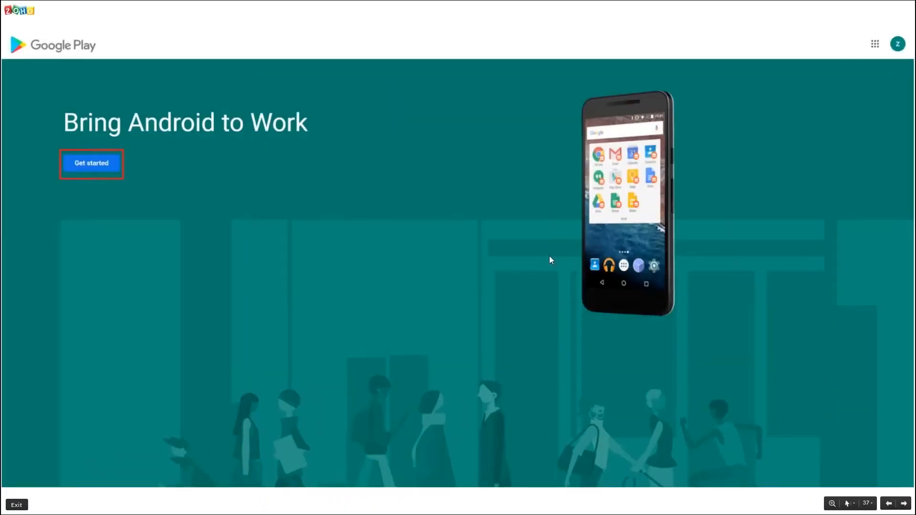
click(105, 190)
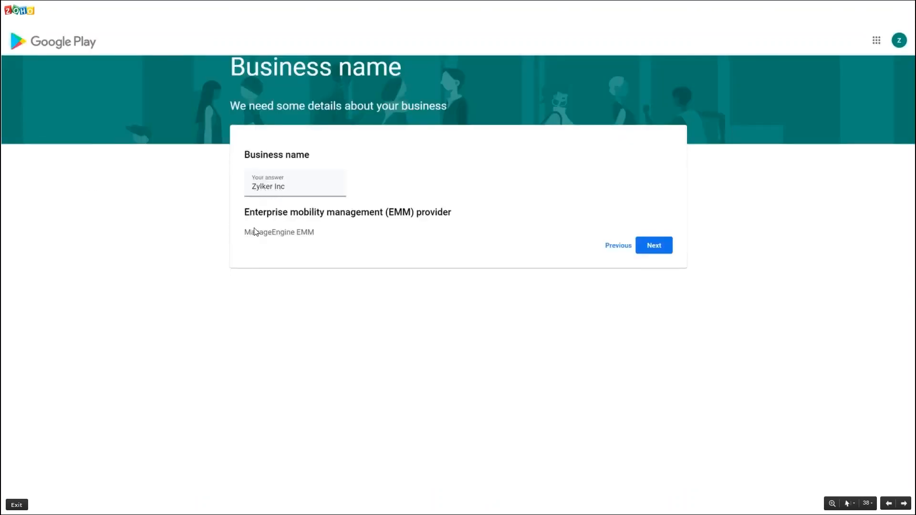
click(637, 251)
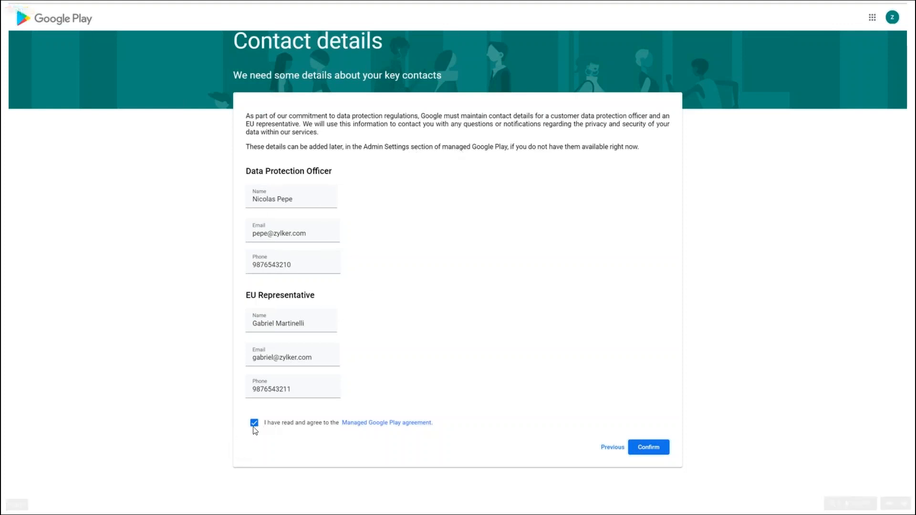
key(Right)
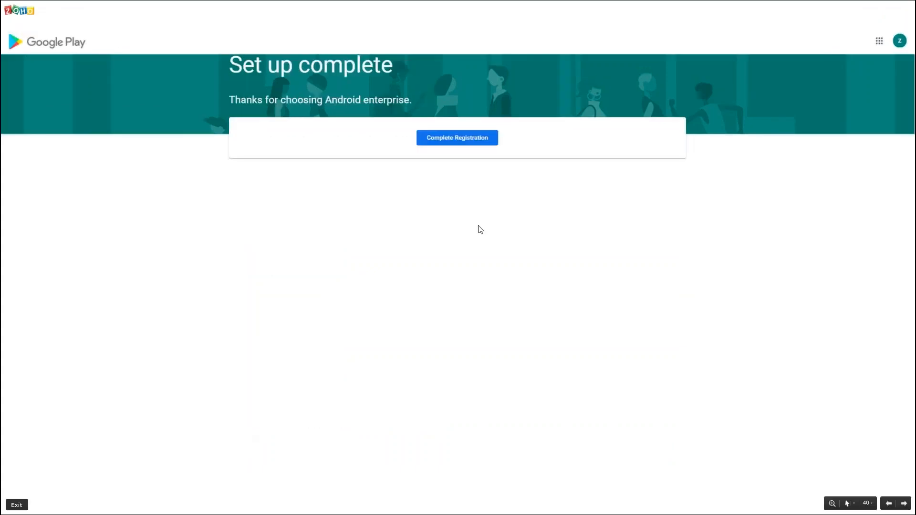
Open the App Repository in the Mobile Device Manager Plus browser tab.
key(alt+Tab)
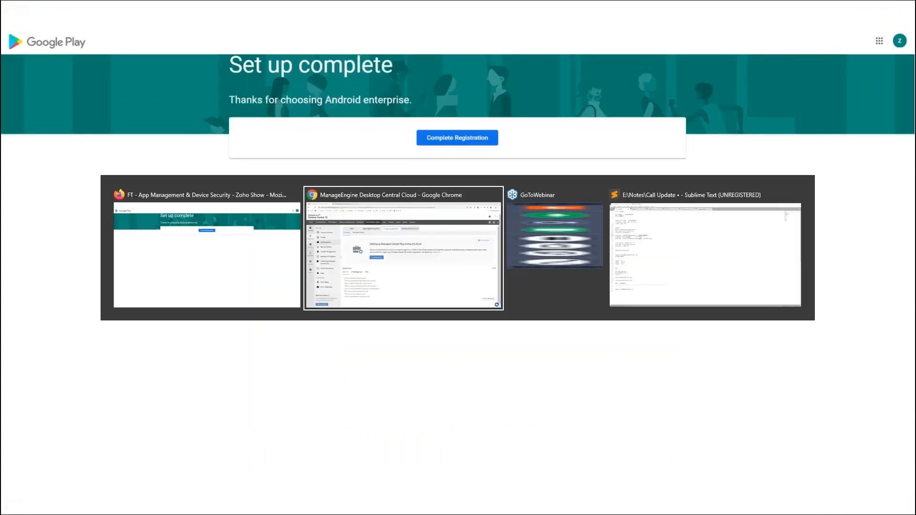
click(181, 9)
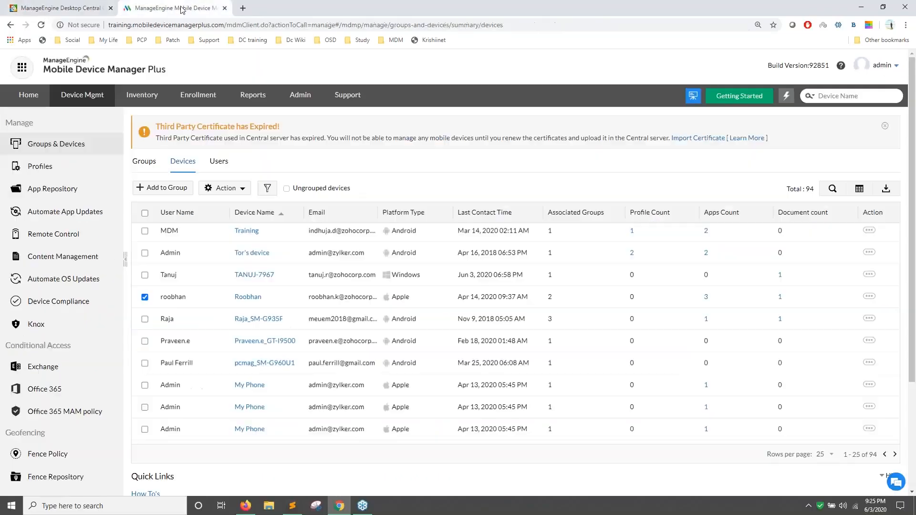
click(52, 189)
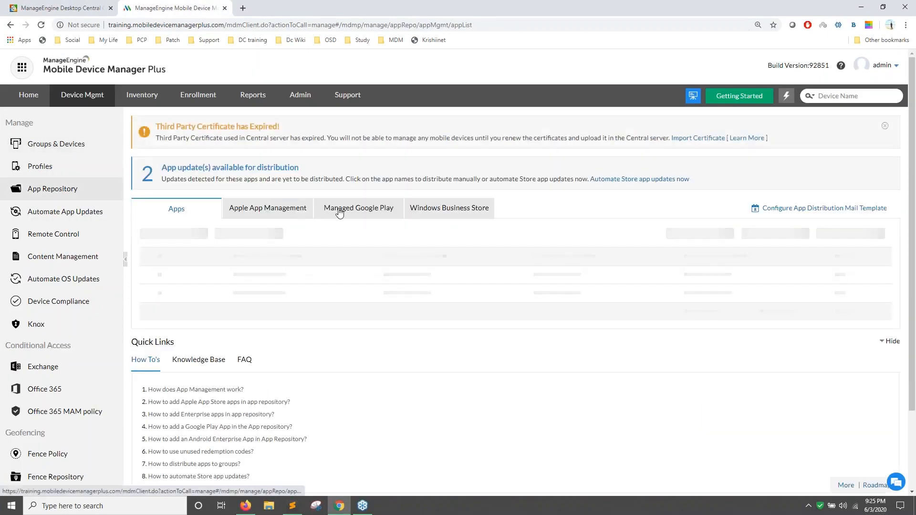
Search the managed Play Store for 'zoho meeting' and start approving the Zoho Meeting app.
click(358, 167)
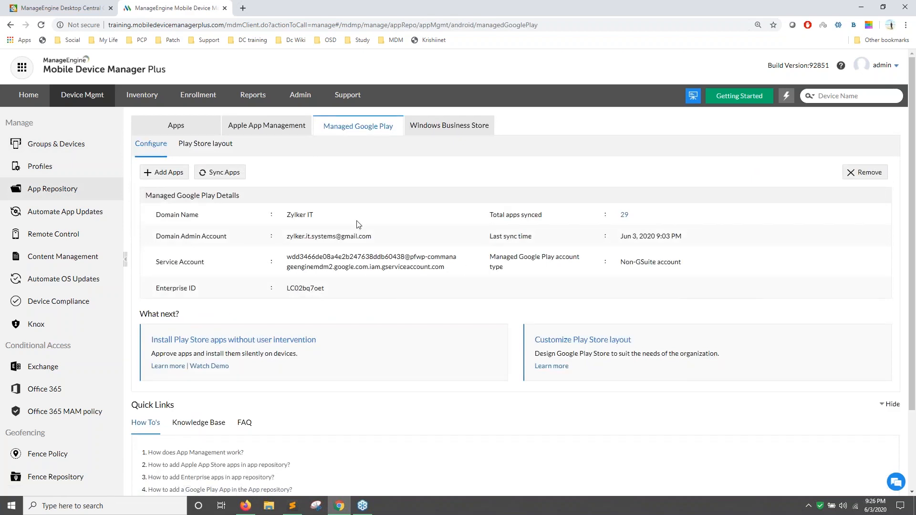
click(168, 174)
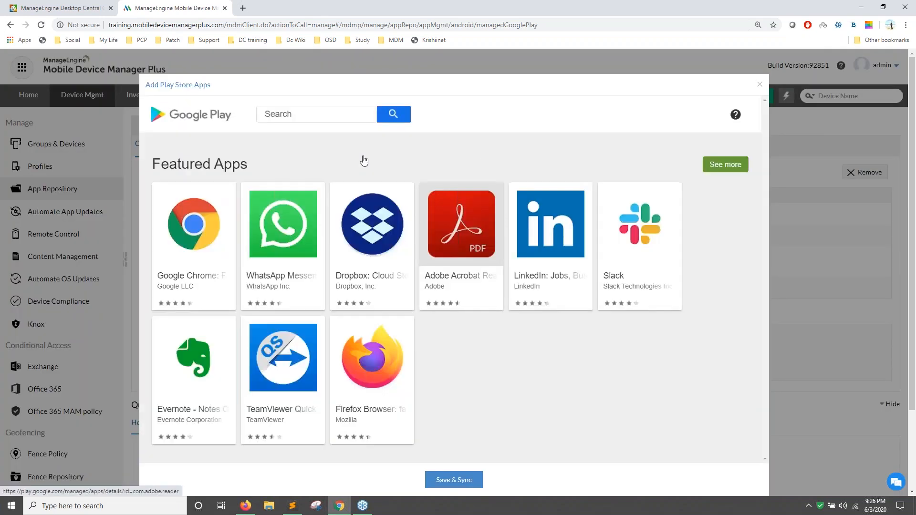
click(306, 115)
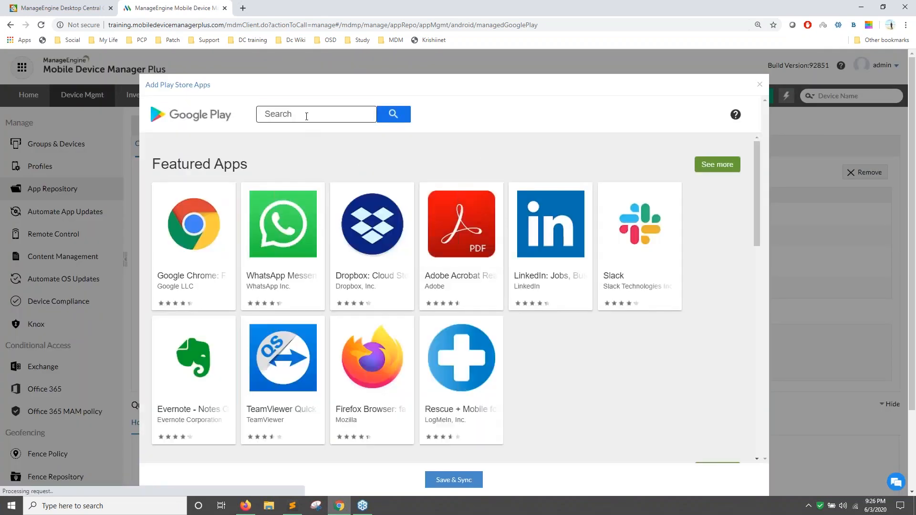
text(zoho meett)
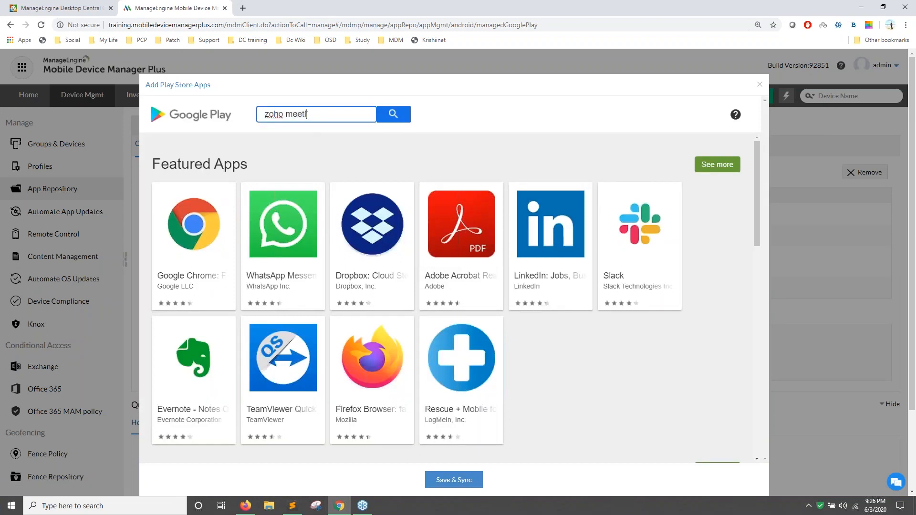
key(BackSpace)
text(ing)
key(Return)
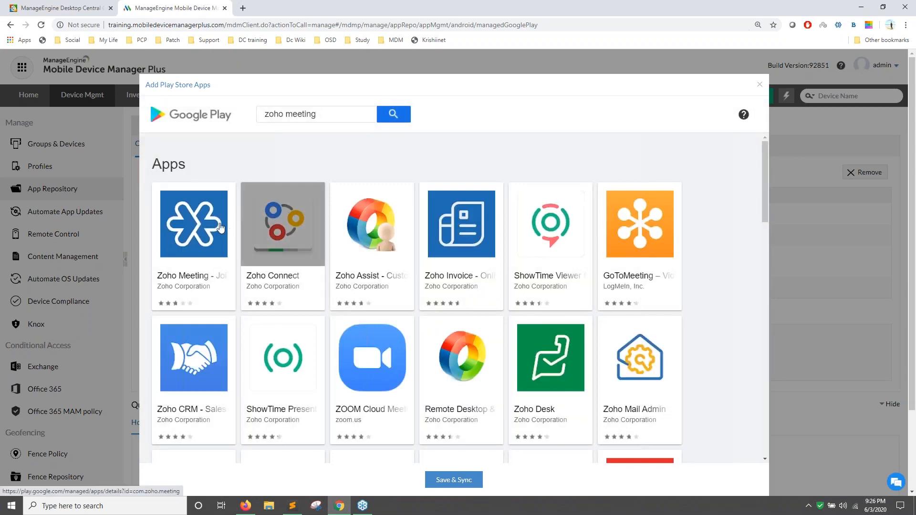
click(221, 228)
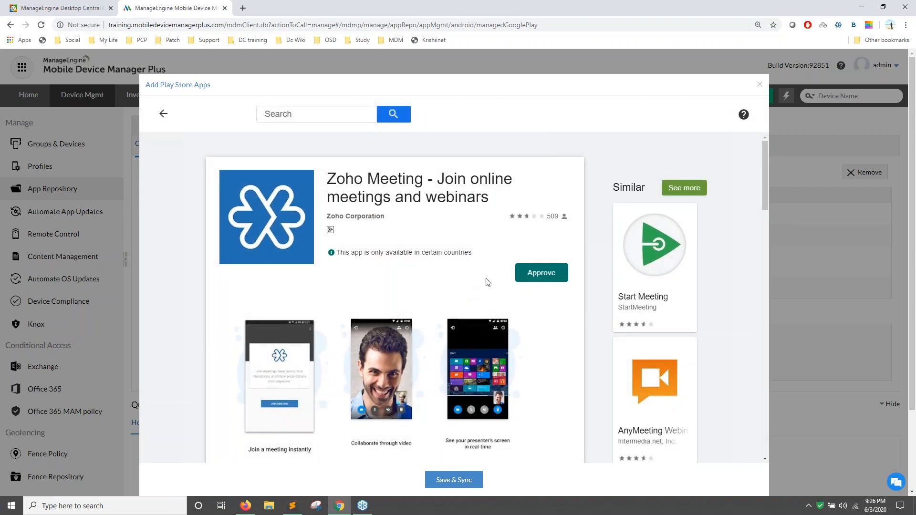
click(543, 280)
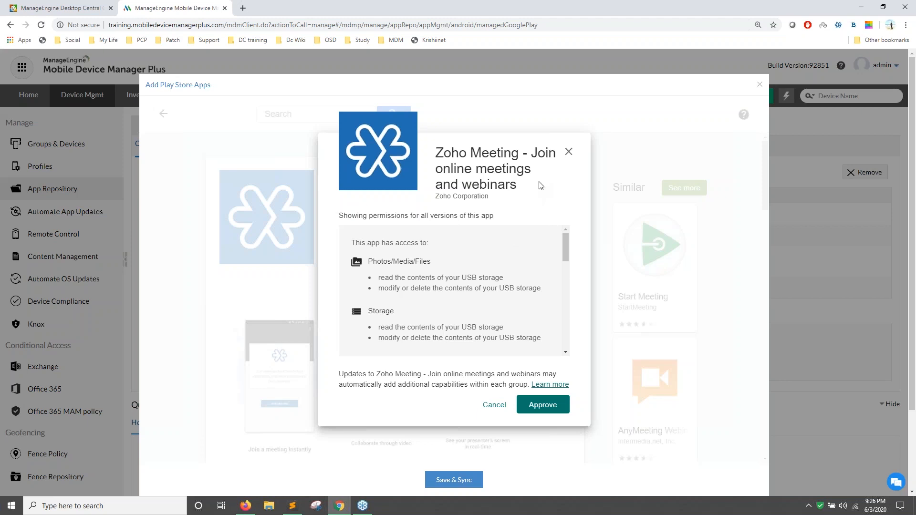
Accept Zoho Meeting's permissions, keep it approved on new requests, and Save & Sync.
click(540, 406)
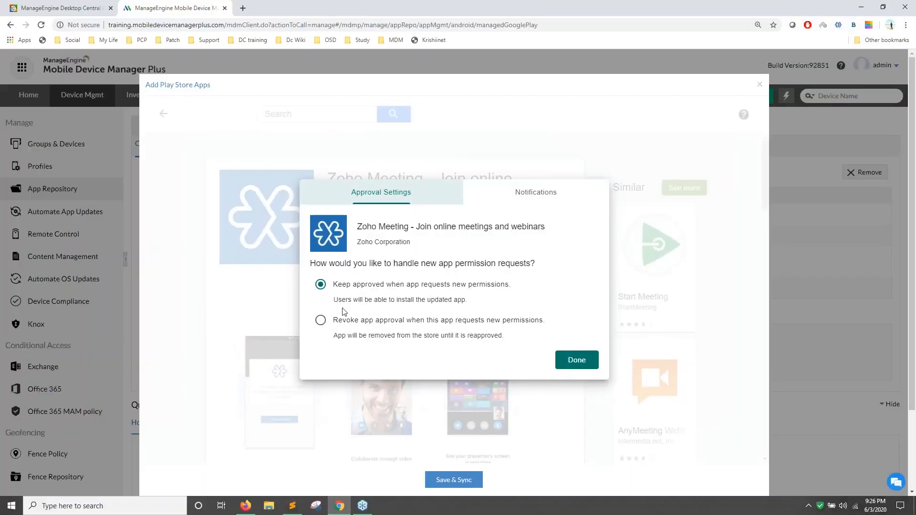
click(577, 366)
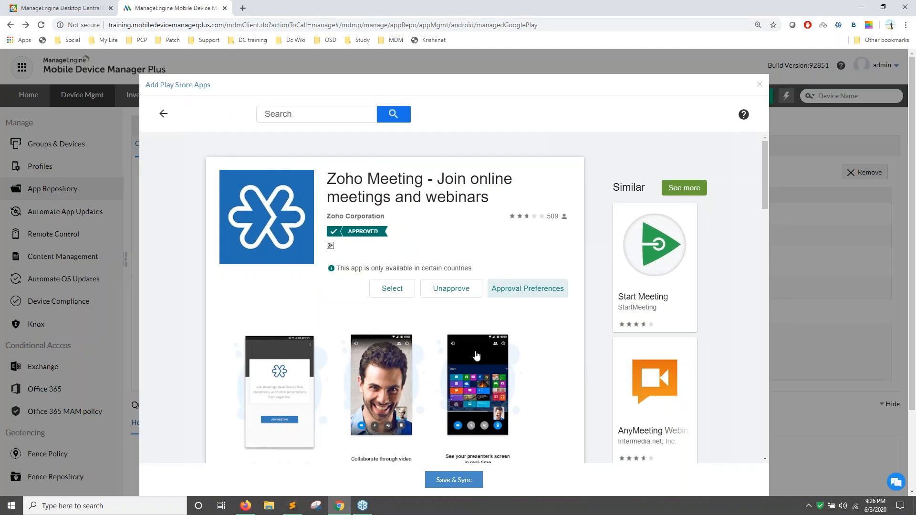
scroll(358, 230, down, 1)
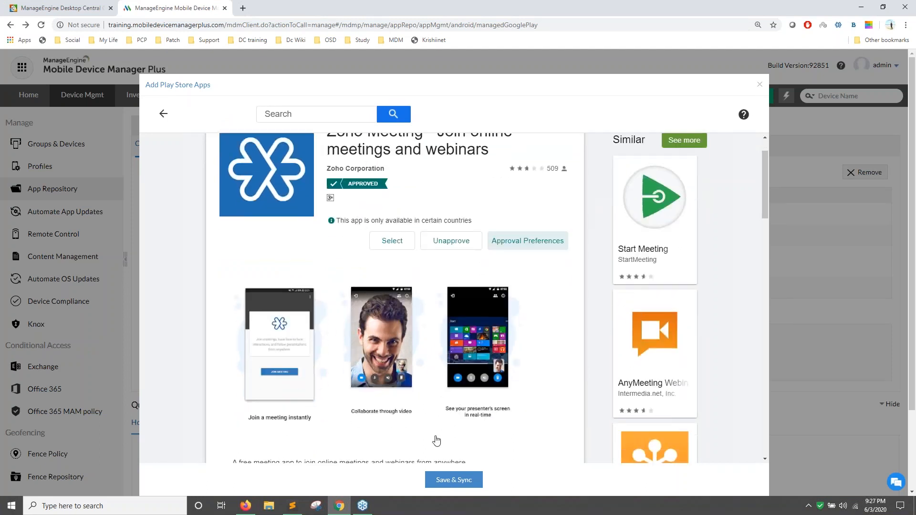
click(443, 481)
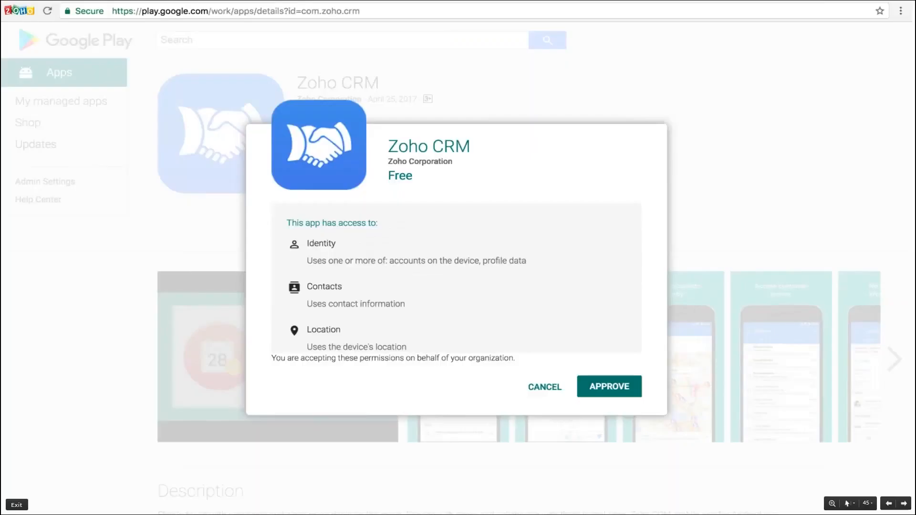
Browse the full app repository list and look at the Zoho Mail Email and Calendar details.
key(Right)
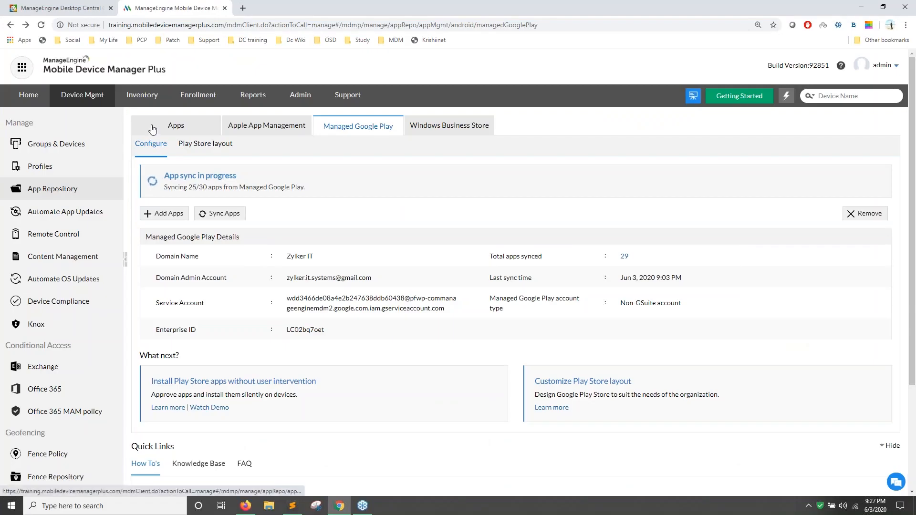
click(176, 125)
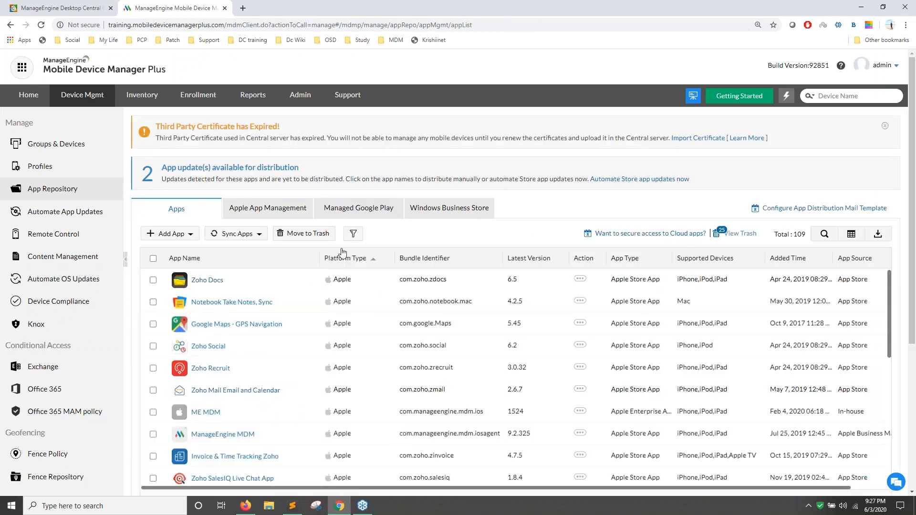
click(824, 233)
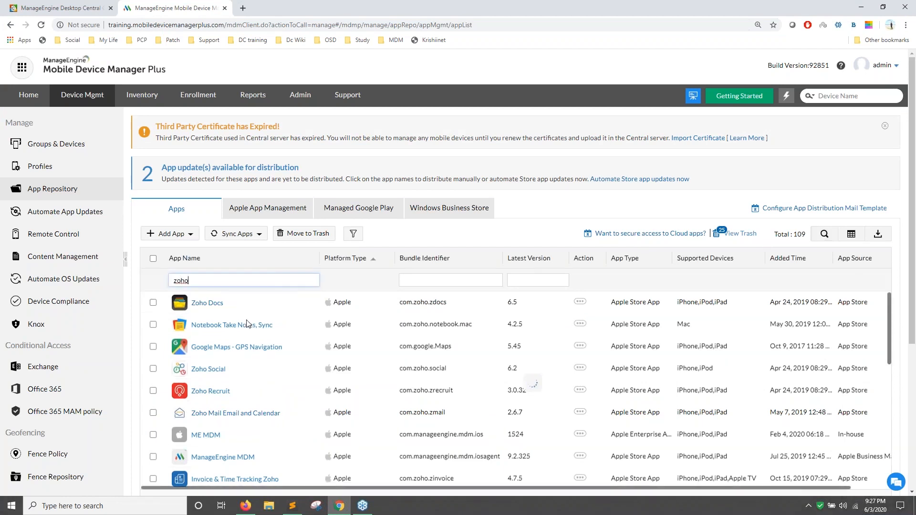
scroll(248, 329, down, 1)
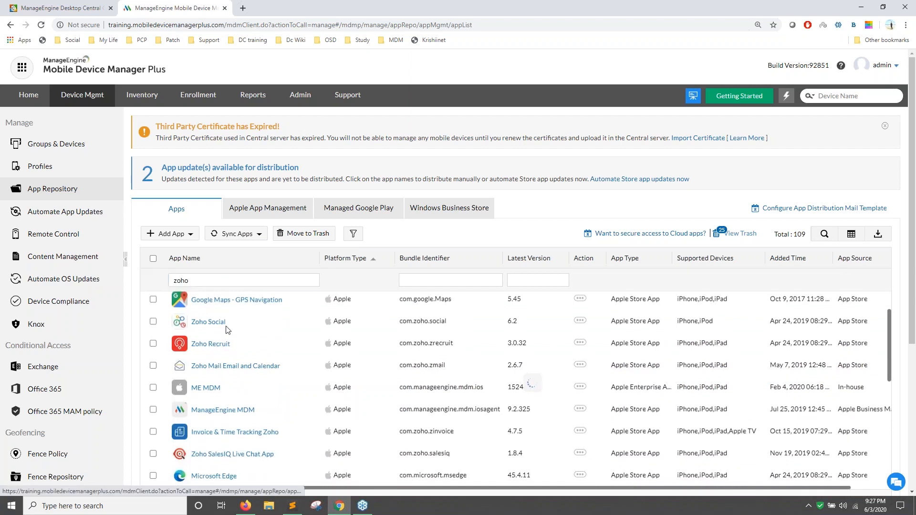
click(239, 367)
click(56, 189)
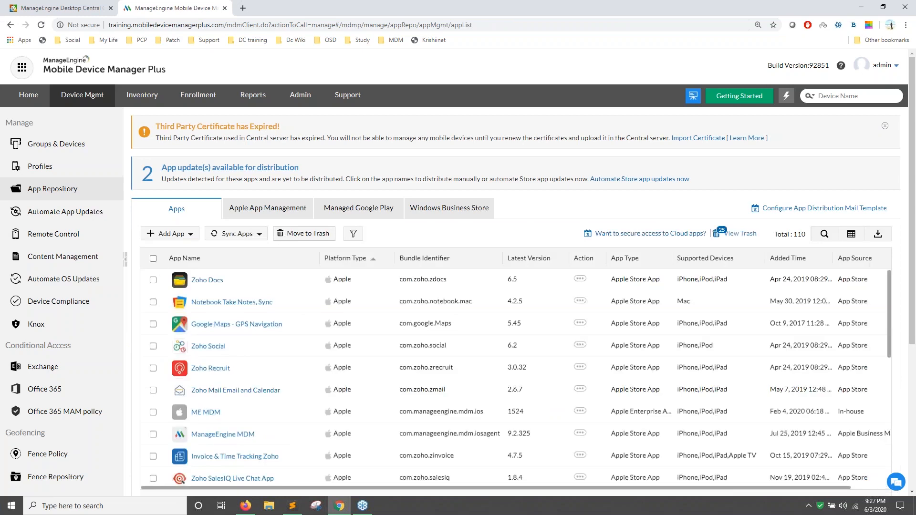
Filter the repository by App Type to Play Store App, showing 48 Android apps.
click(354, 234)
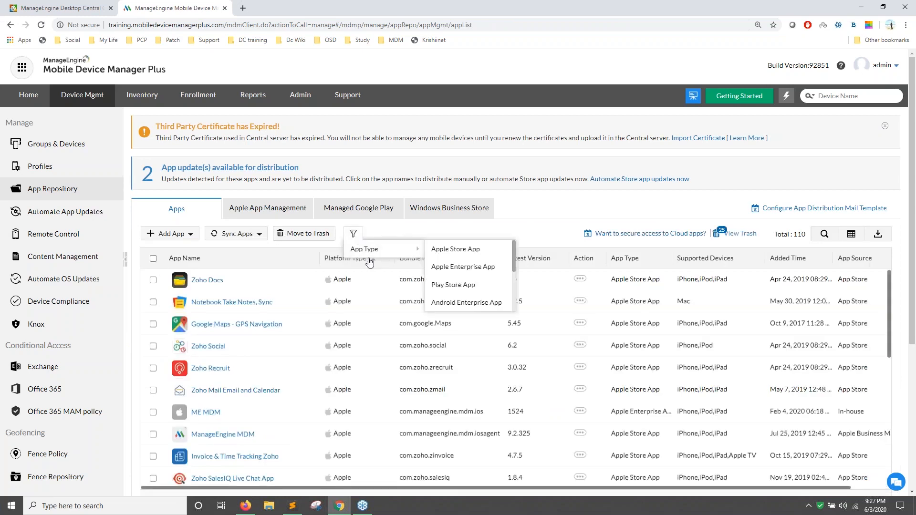
click(451, 285)
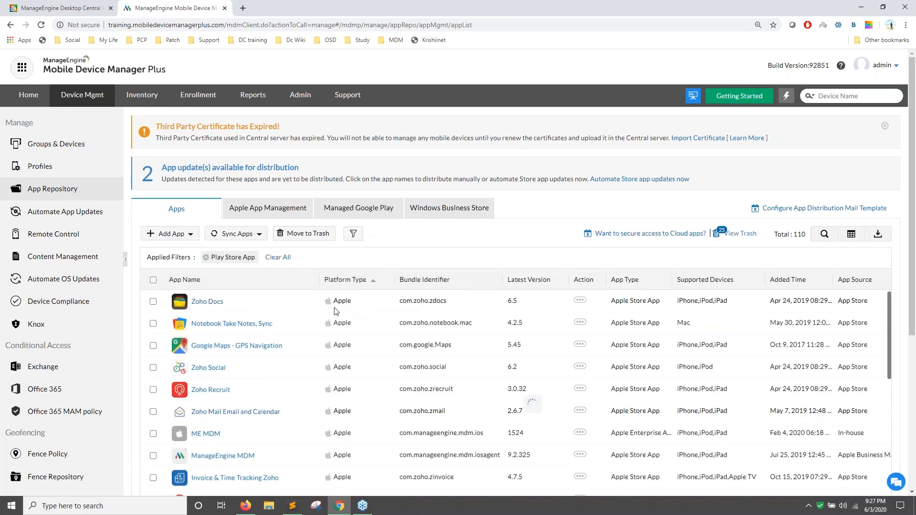
click(221, 346)
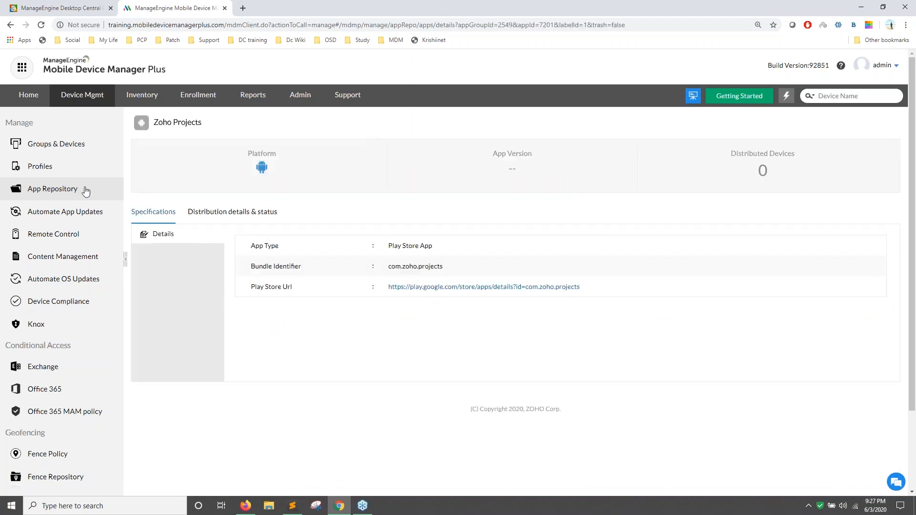
click(85, 192)
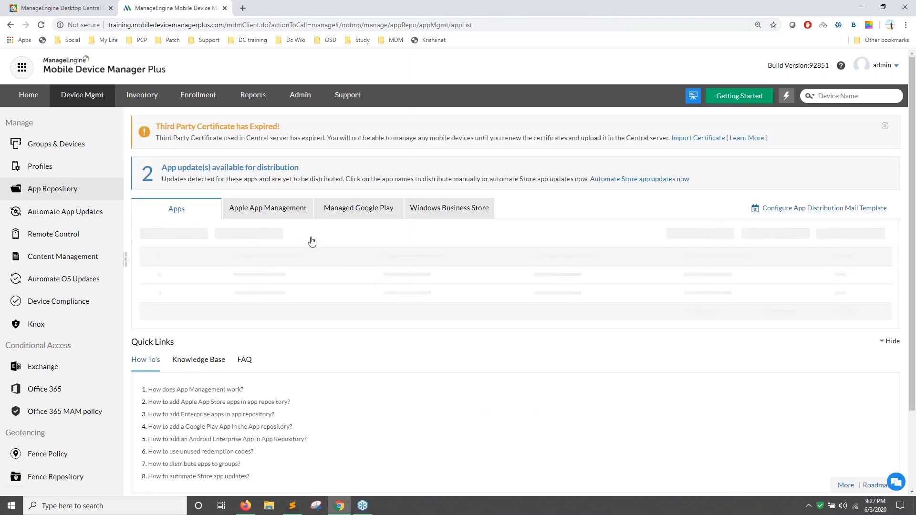
click(353, 233)
mouse_move(365, 248)
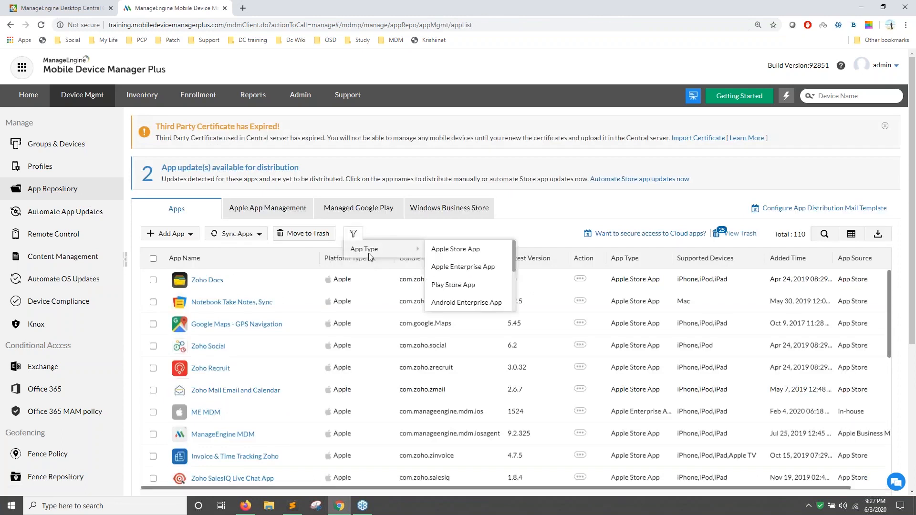
click(457, 292)
scroll(533, 404, down, 2)
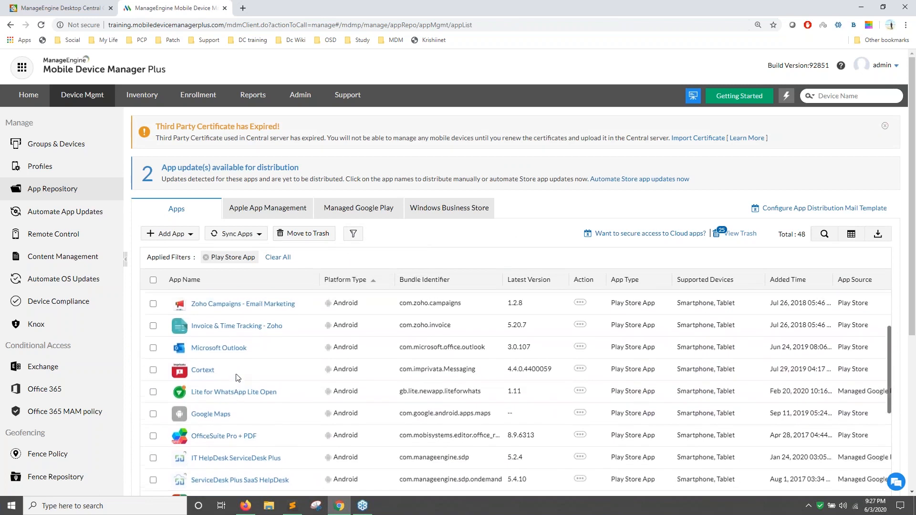
Set Zoho Campaigns' Phone and Storage permissions to Allow.
click(239, 304)
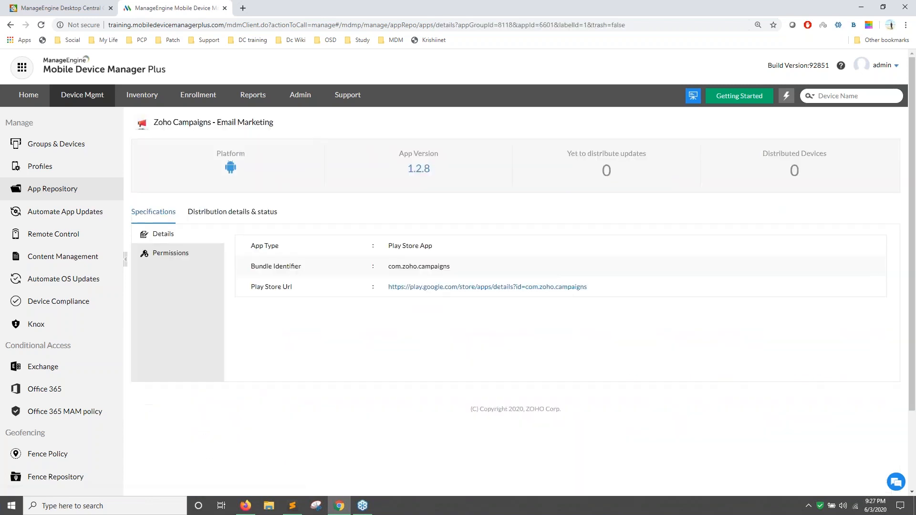
click(191, 255)
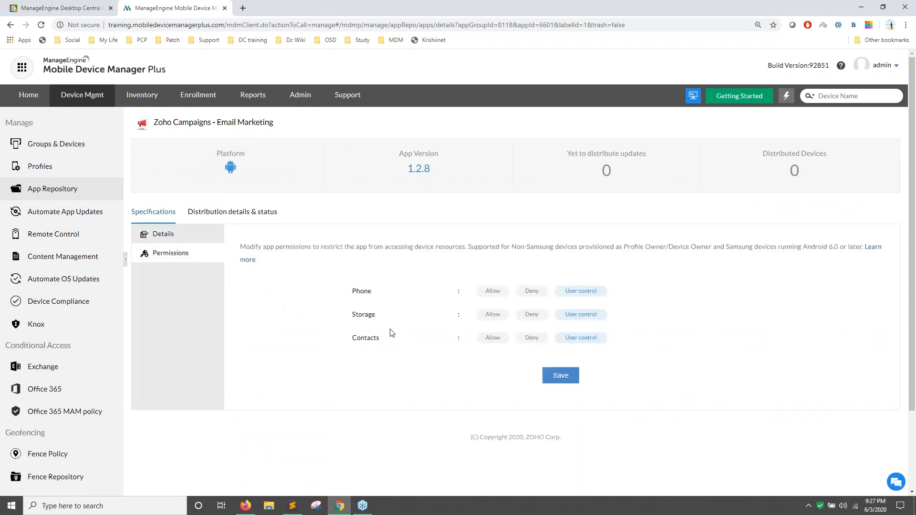
click(494, 296)
click(493, 315)
Go to Groups & Devices and view the actions available for groups.
click(77, 189)
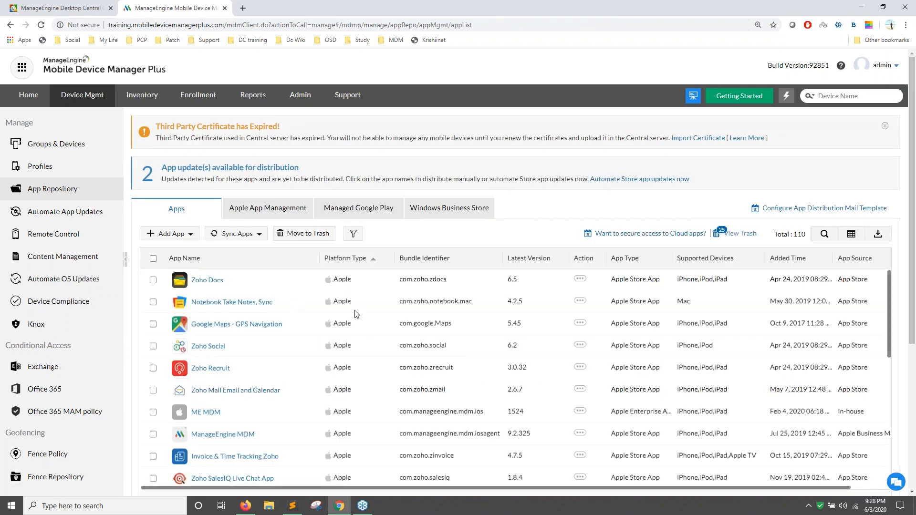
click(60, 146)
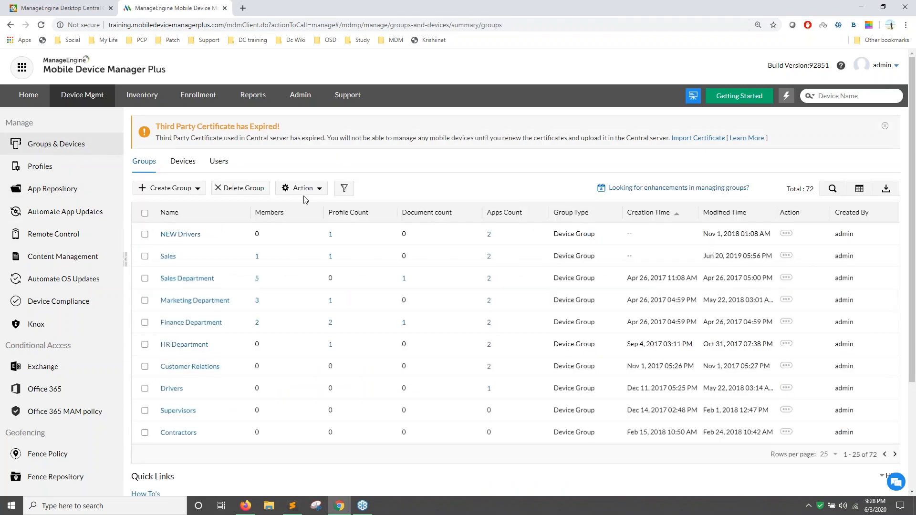
click(304, 189)
key(alt+Tab)
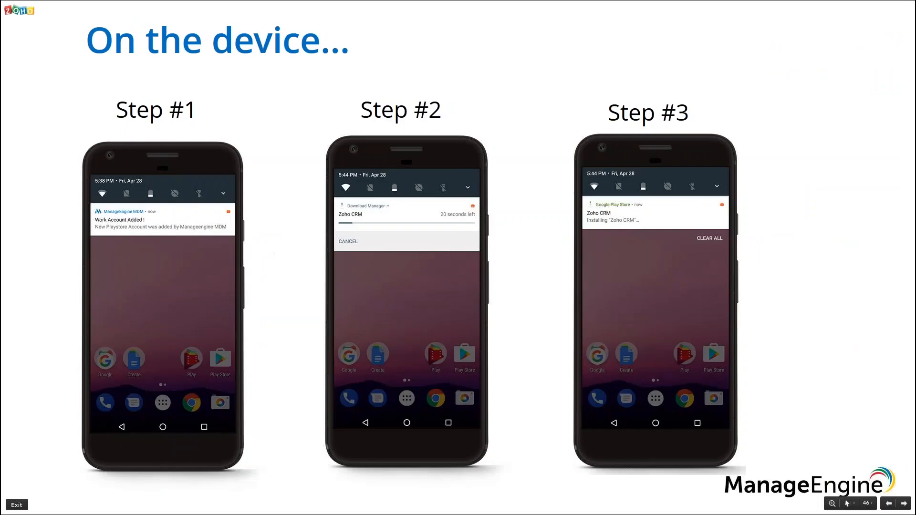
key(Right)
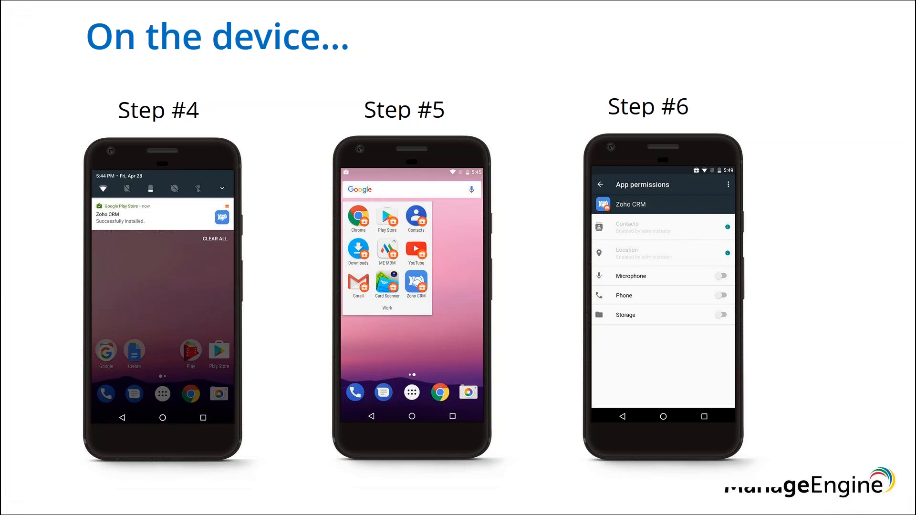
key(Right)
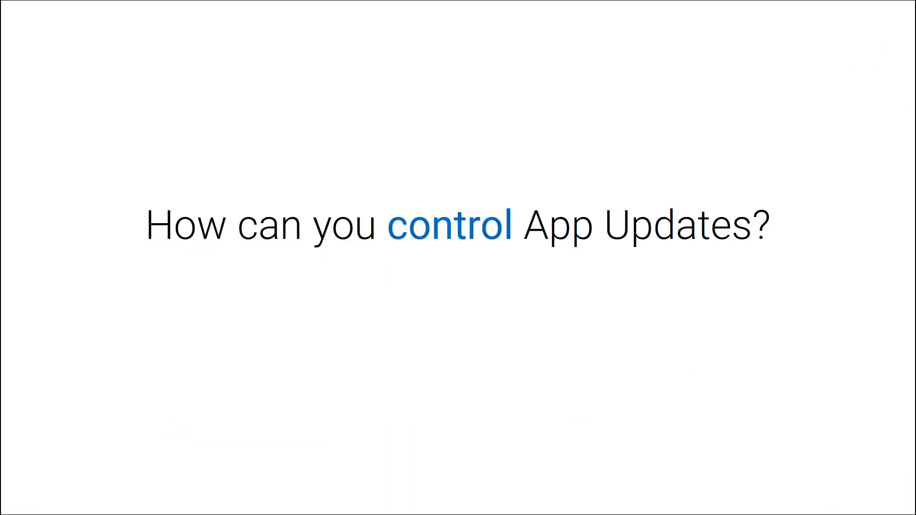
key(alt+Tab)
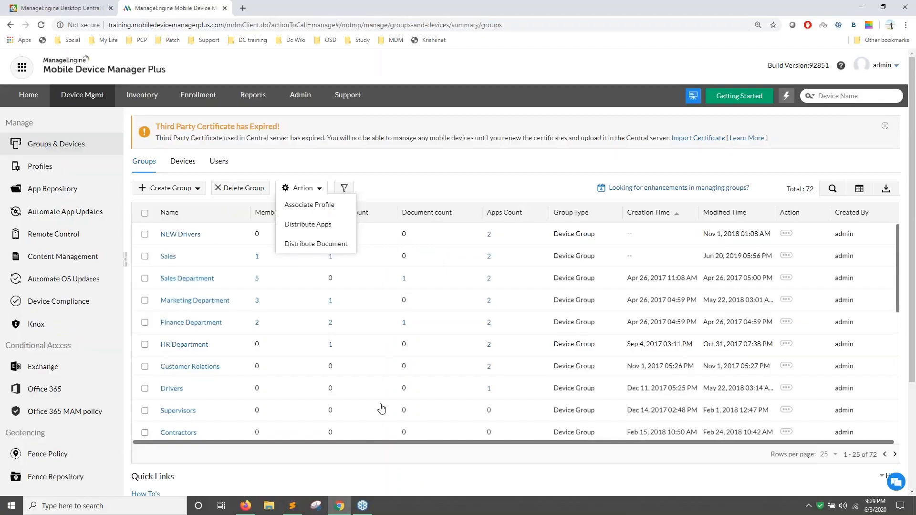
Tick Automate Store App Updates, then go back to the App Repository showing 110 apps.
click(81, 219)
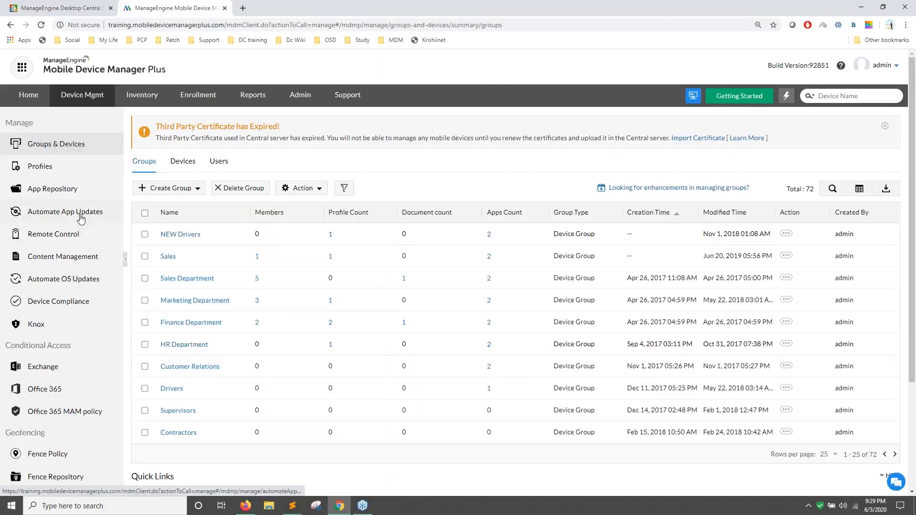
click(80, 219)
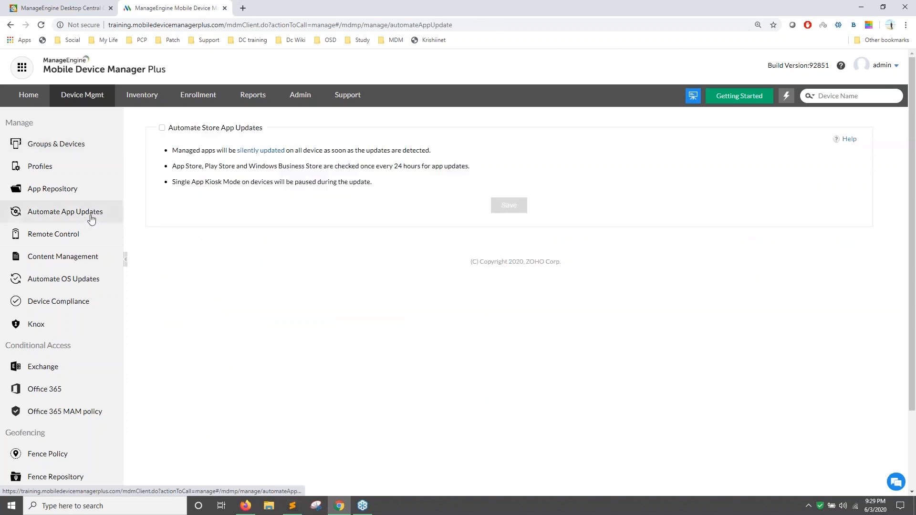
click(162, 127)
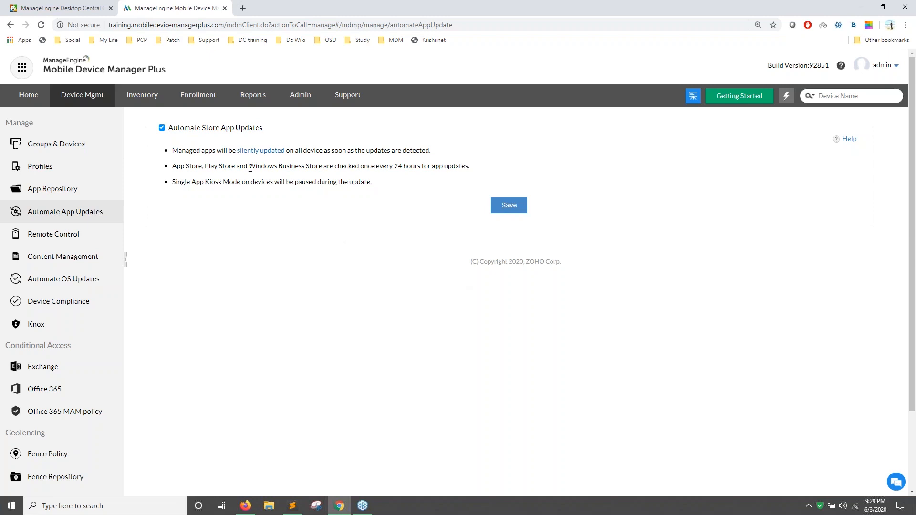
click(77, 193)
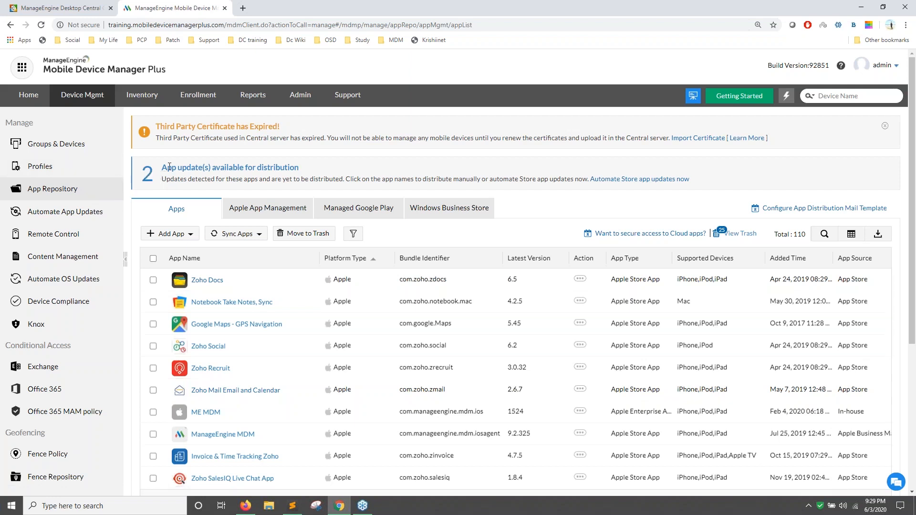
click(150, 176)
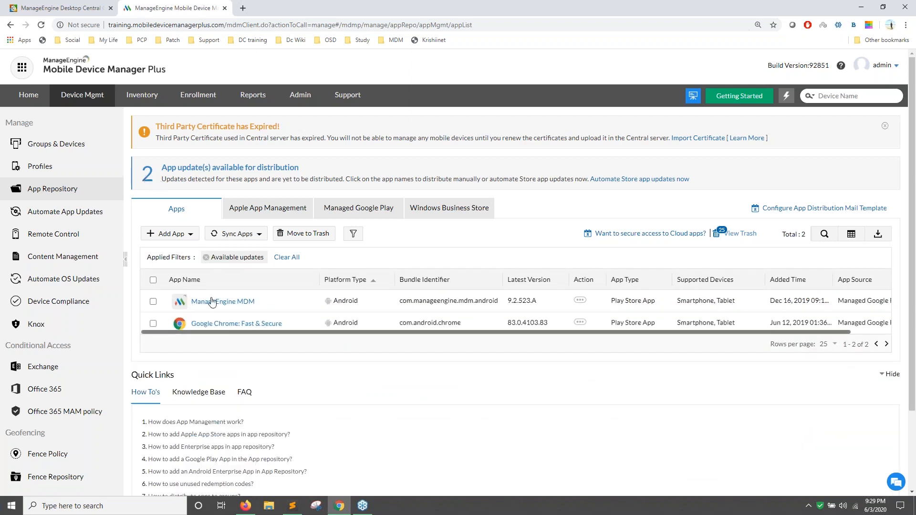
click(248, 326)
click(235, 215)
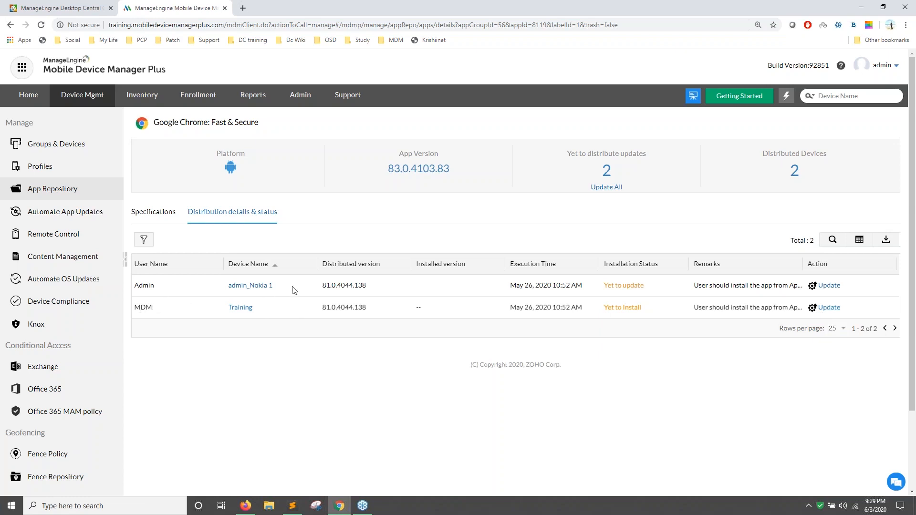
drag(273, 286, 229, 286)
click(305, 366)
drag(638, 186, 591, 188)
click(83, 199)
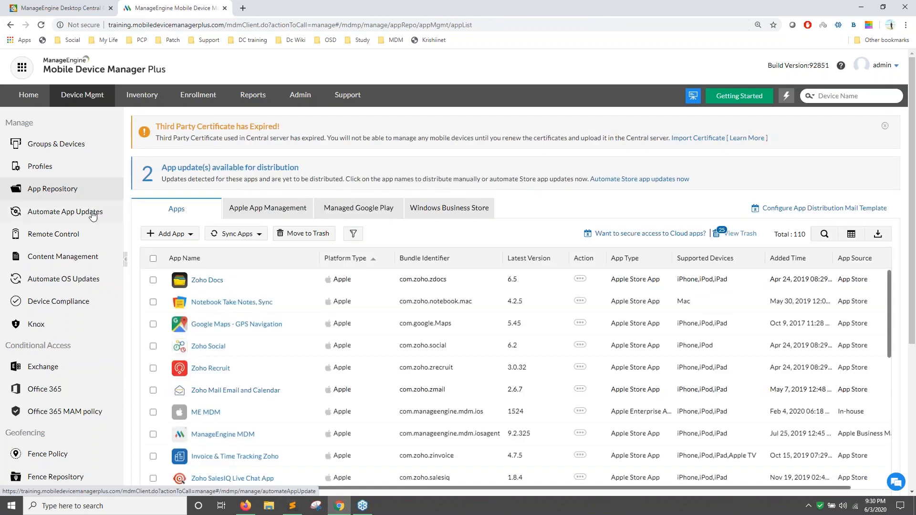
Tick Automate Store App Updates and advance past the supervised-device requirements slide.
click(92, 216)
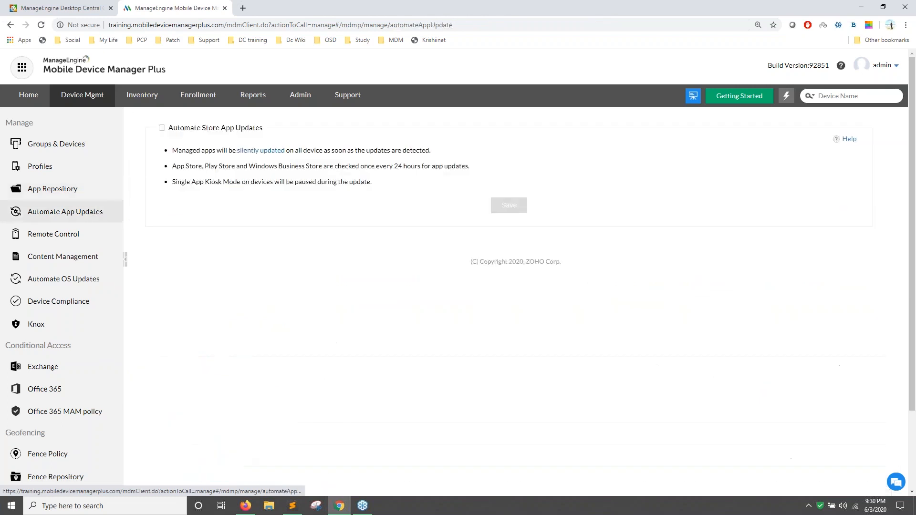
click(162, 128)
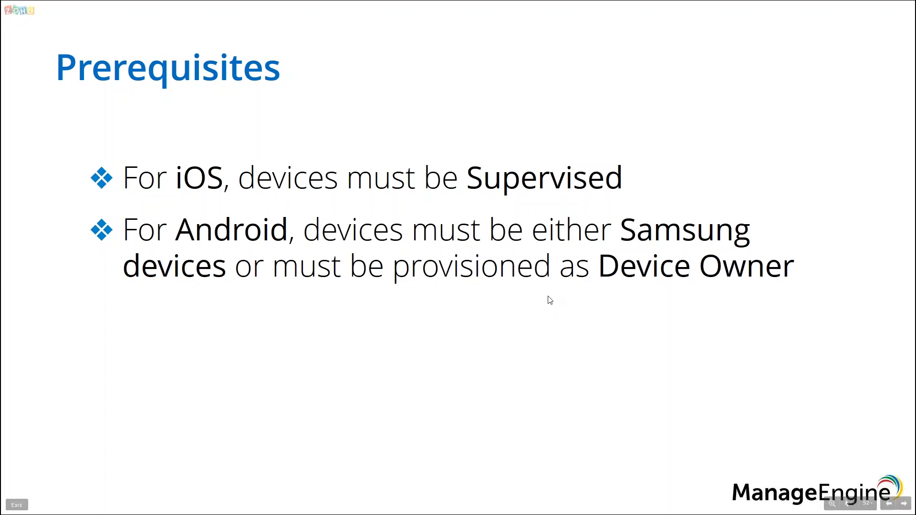
key(alt+Tab)
key(alt+Tab)
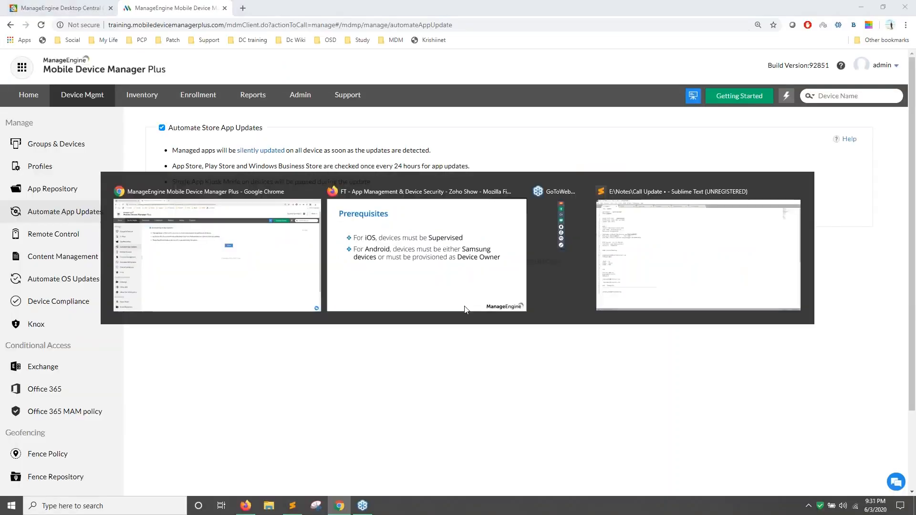
key(Right)
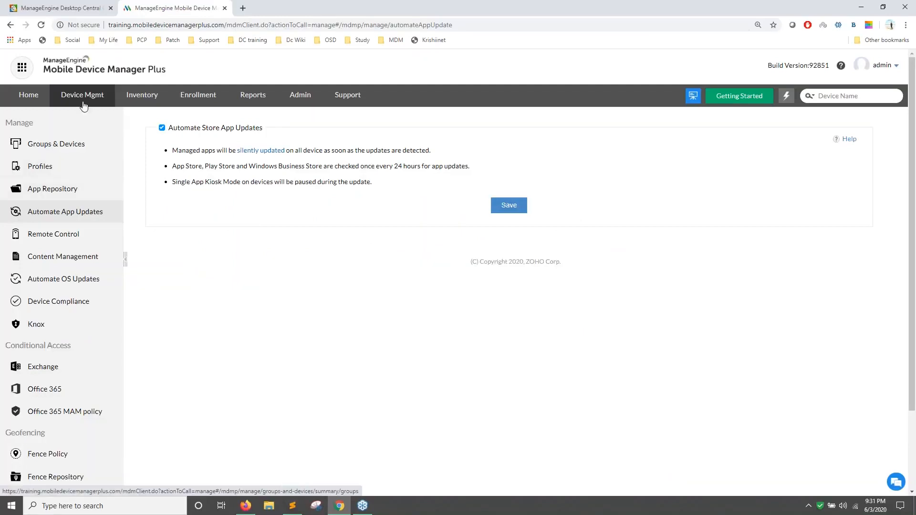
Open the App Repository and show the Add App type dropdown.
click(69, 190)
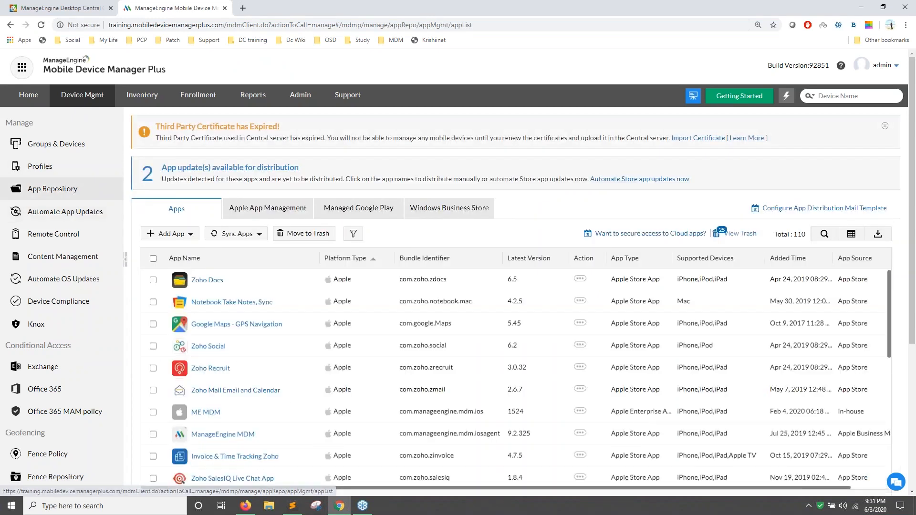
click(184, 235)
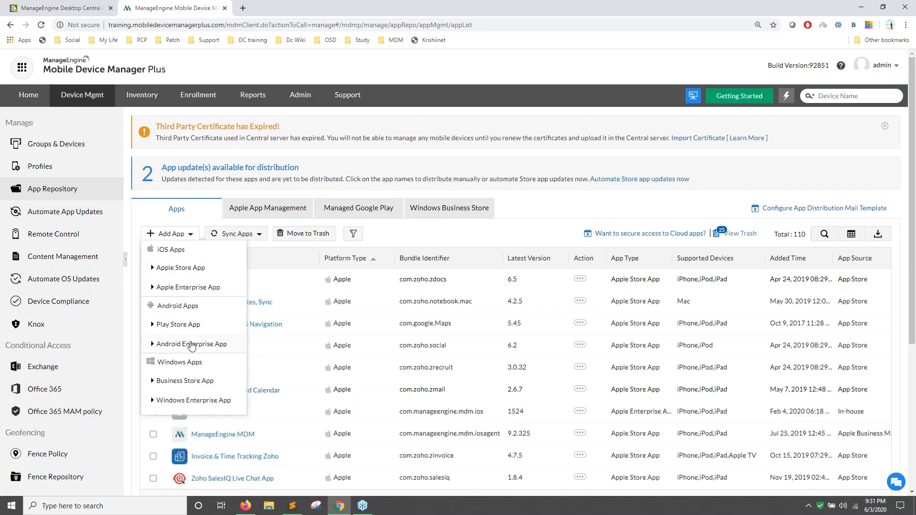
Upload Z_Delivery_1.01.apk as a new Android Enterprise App.
click(192, 345)
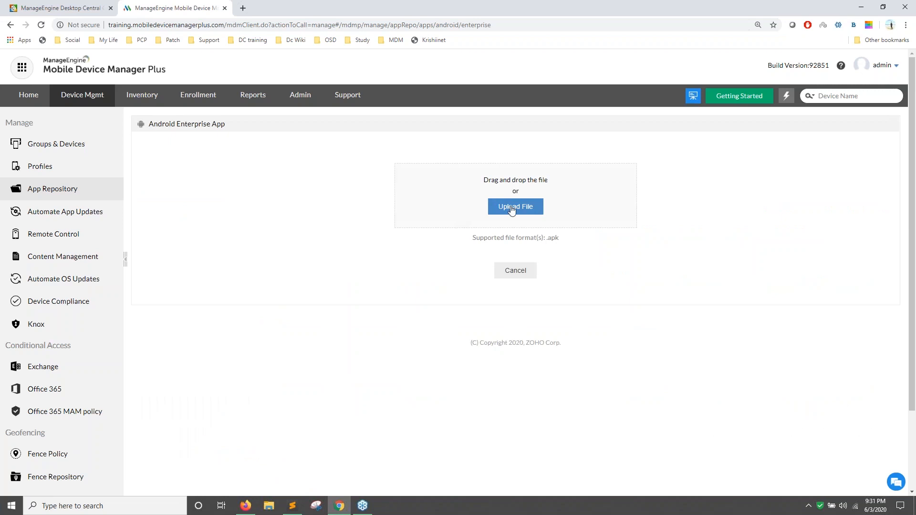
click(513, 210)
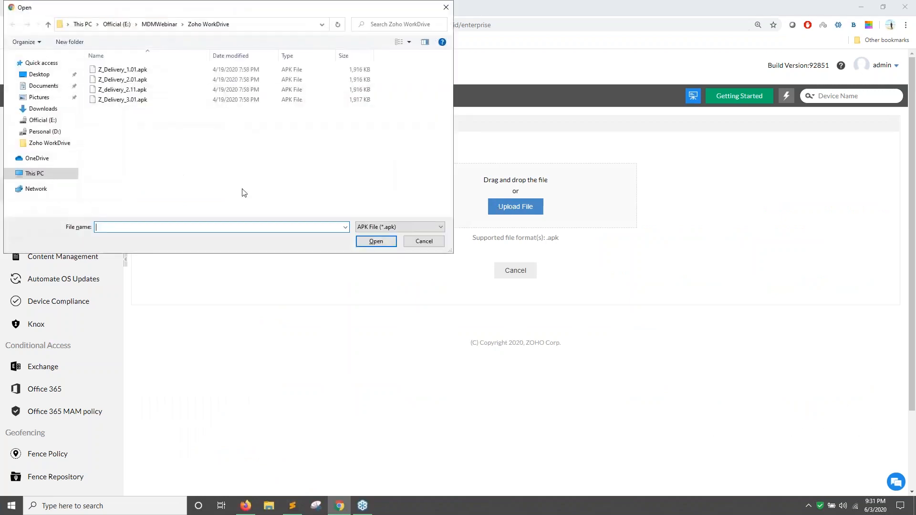
click(159, 72)
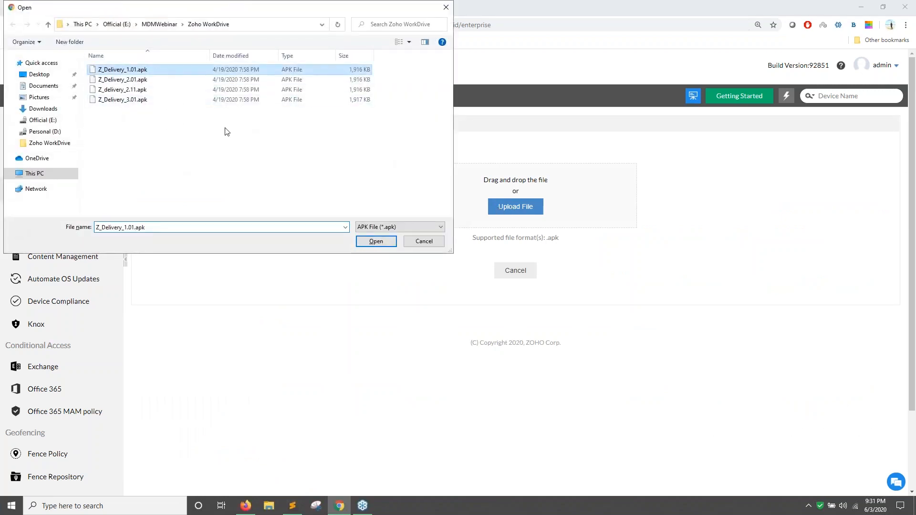
click(376, 242)
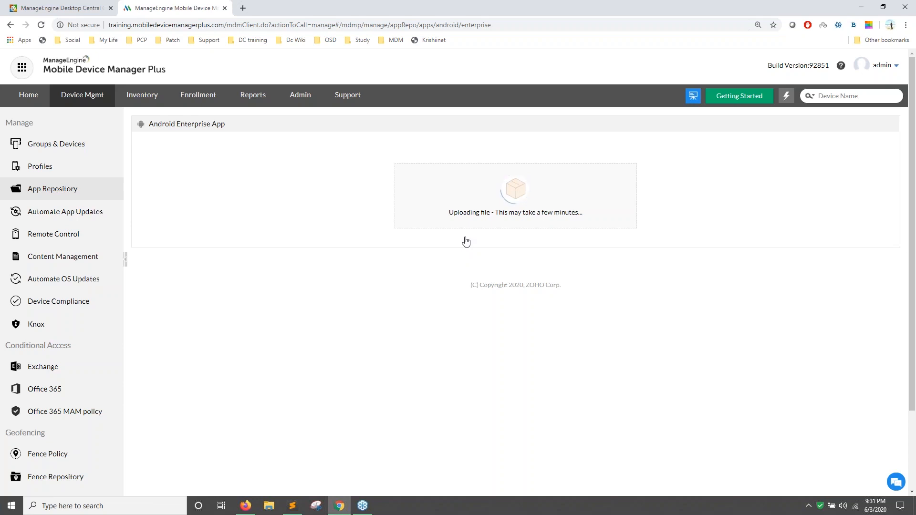
Choose Wait on Chrome's Page Unresponsive dialog so the upload keeps running.
scroll(487, 239, down, 2)
scroll(507, 239, up, 2)
scroll(512, 205, down, 1)
scroll(512, 205, up, 1)
scroll(512, 205, down, 1)
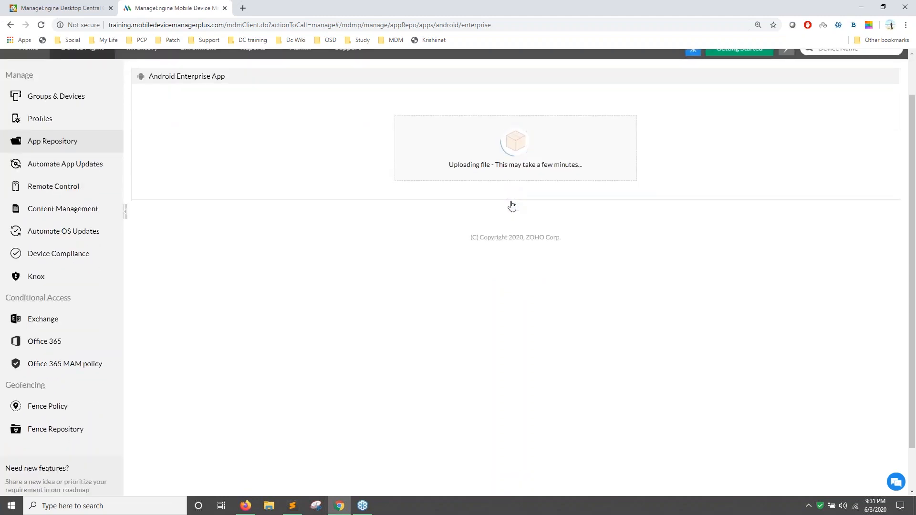
scroll(511, 205, down, 1)
scroll(511, 205, up, 2)
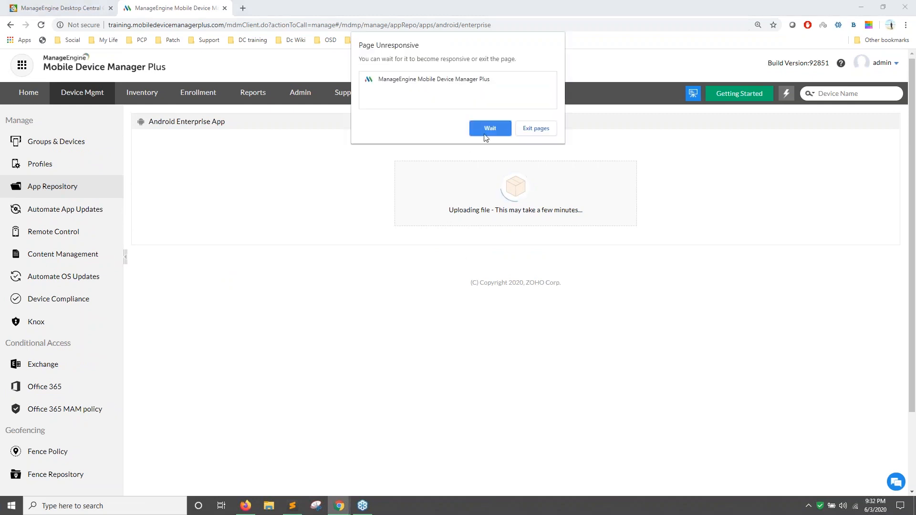
click(487, 130)
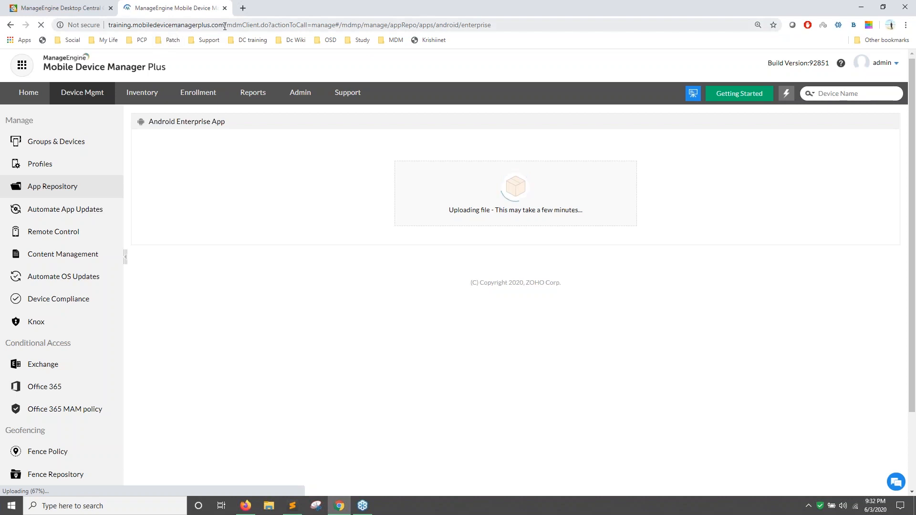
Remove the URL path and load the server's adminPage address.
drag(225, 26, 587, 30)
key(BackSpace)
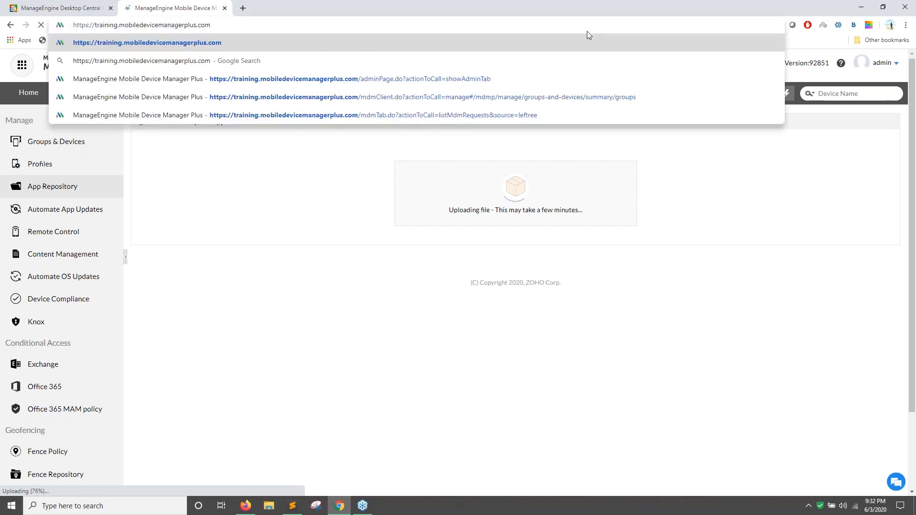
key(Return)
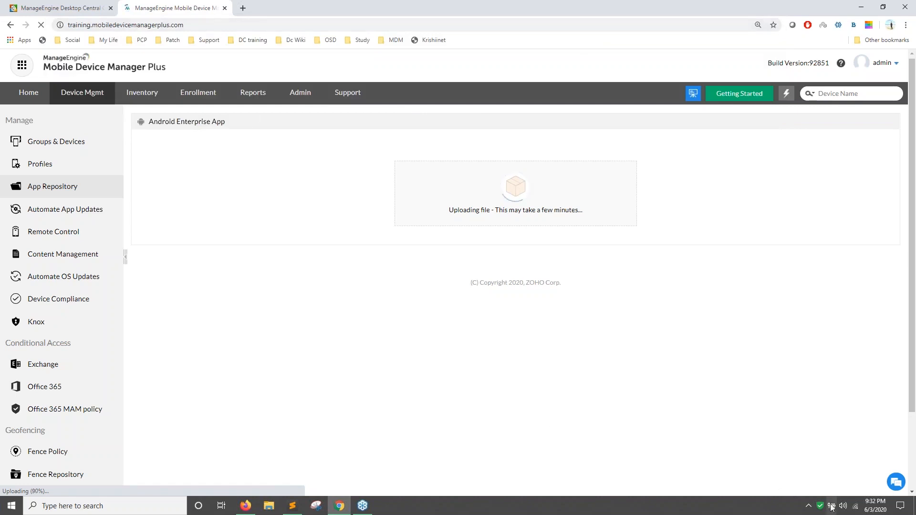
click(189, 25)
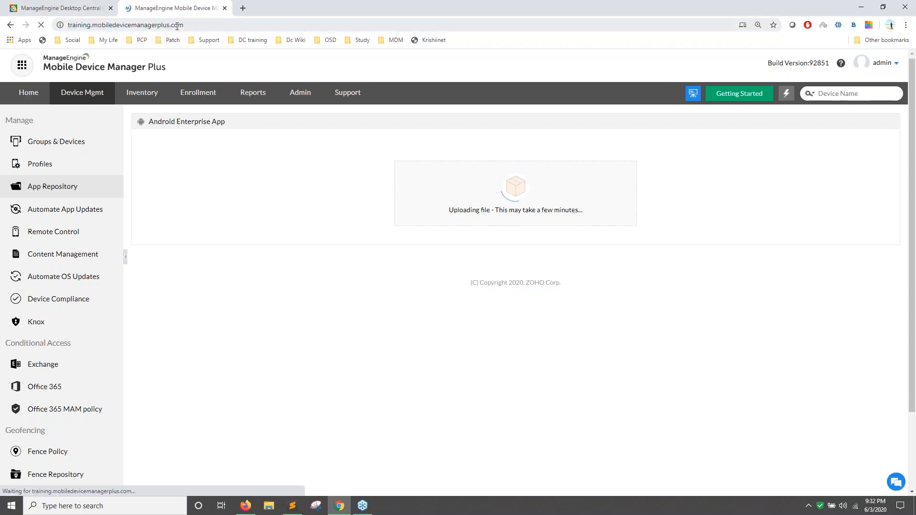
click(177, 25)
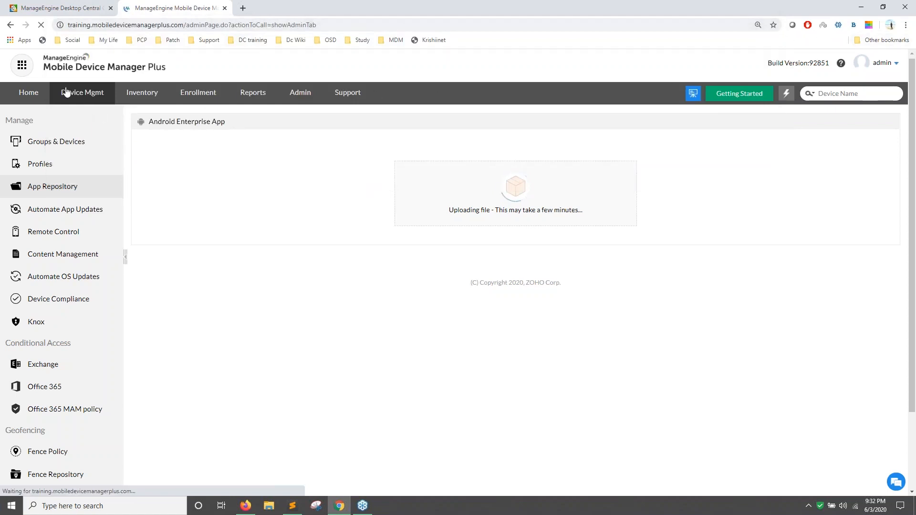
In Desktop Central, upload the Z Delivery APK as an Android Enterprise App; version 1.0 is rejected.
click(75, 10)
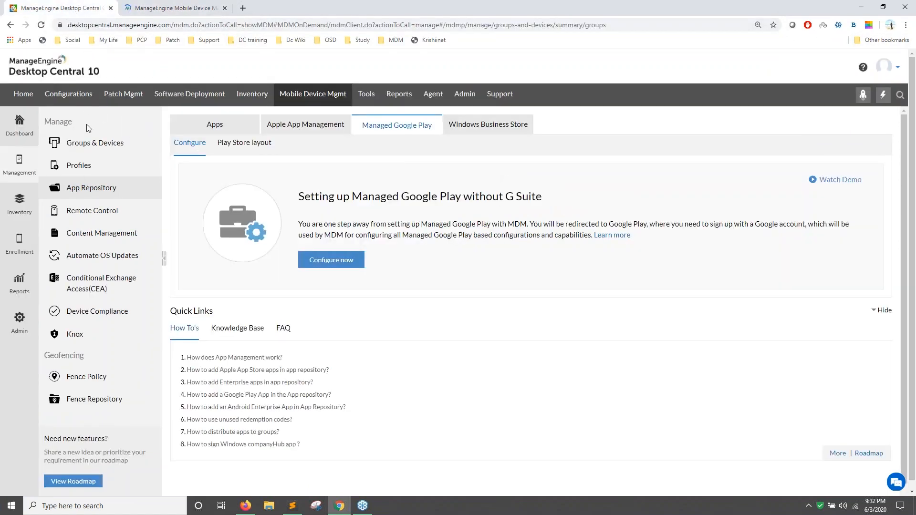
click(208, 127)
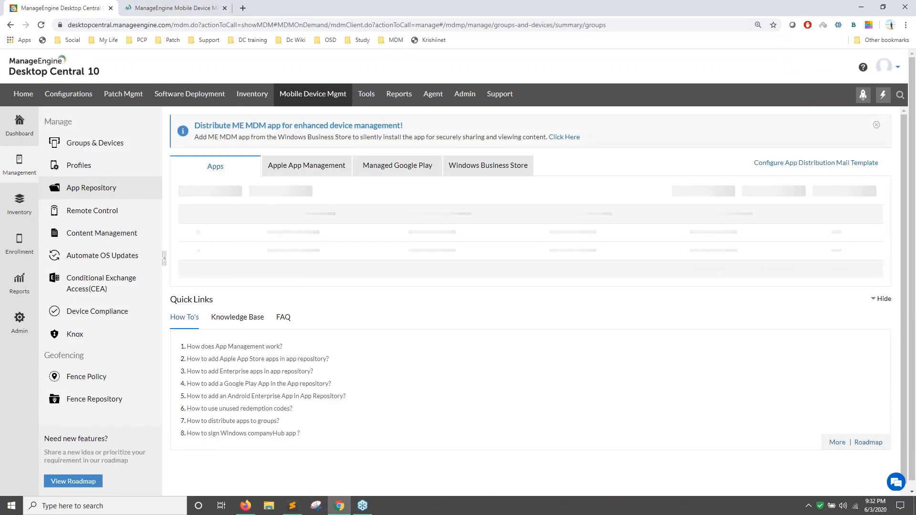
click(218, 192)
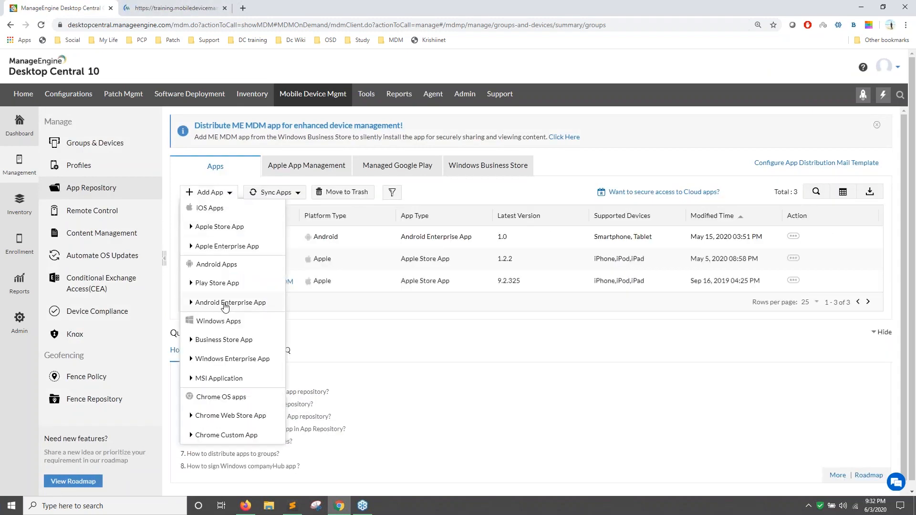
click(226, 304)
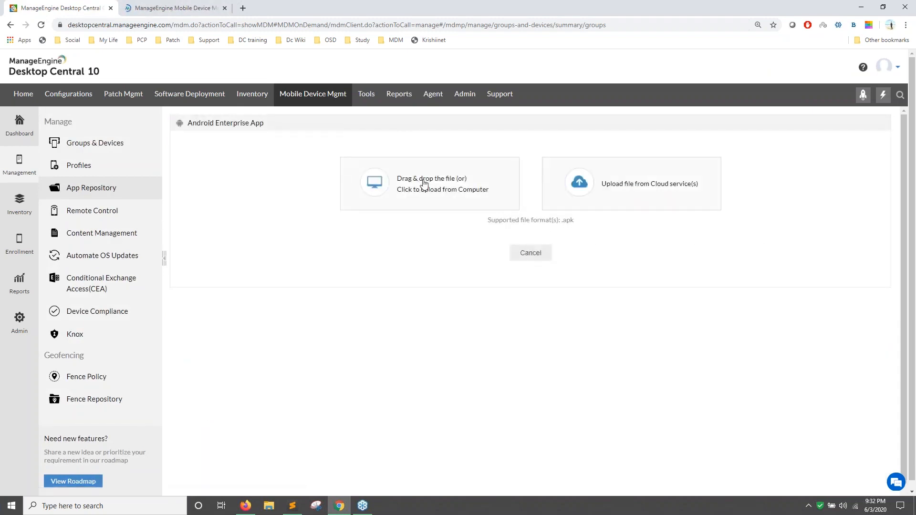
click(457, 197)
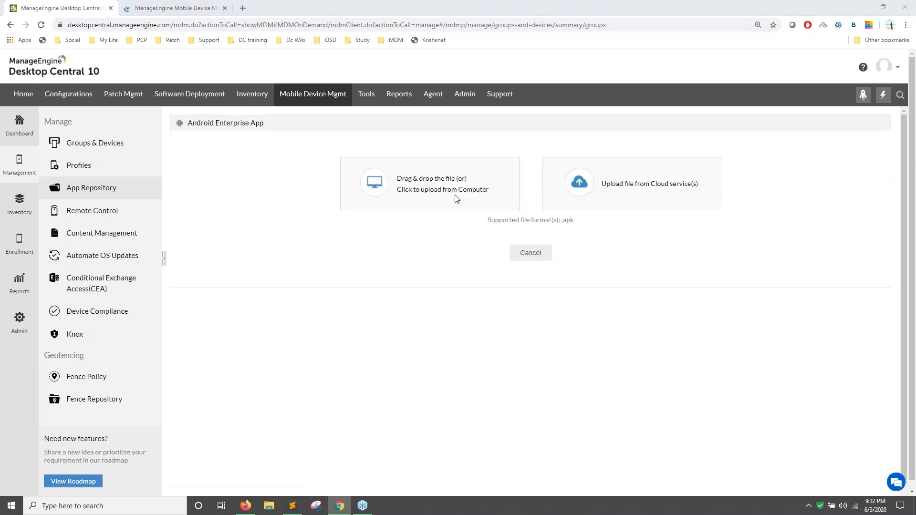
double_click(170, 68)
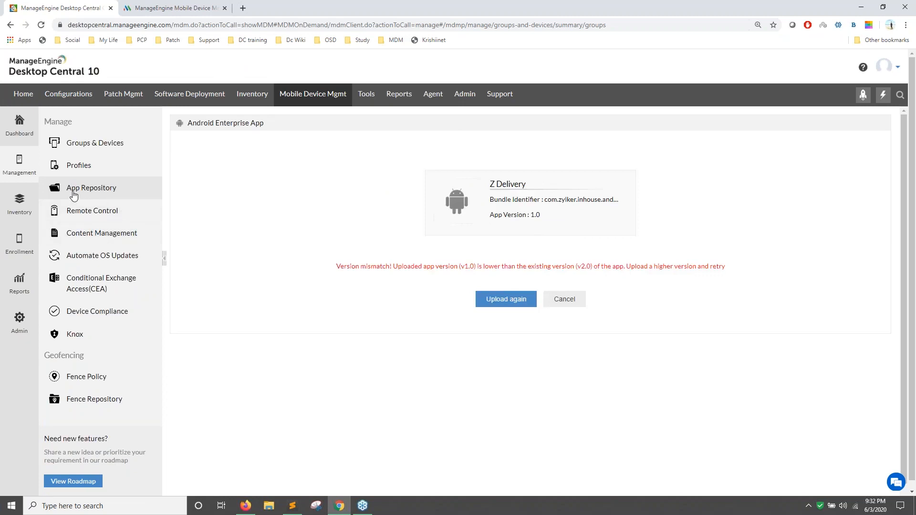
Move the Z Delivery app from the App Repository to the trash.
click(106, 192)
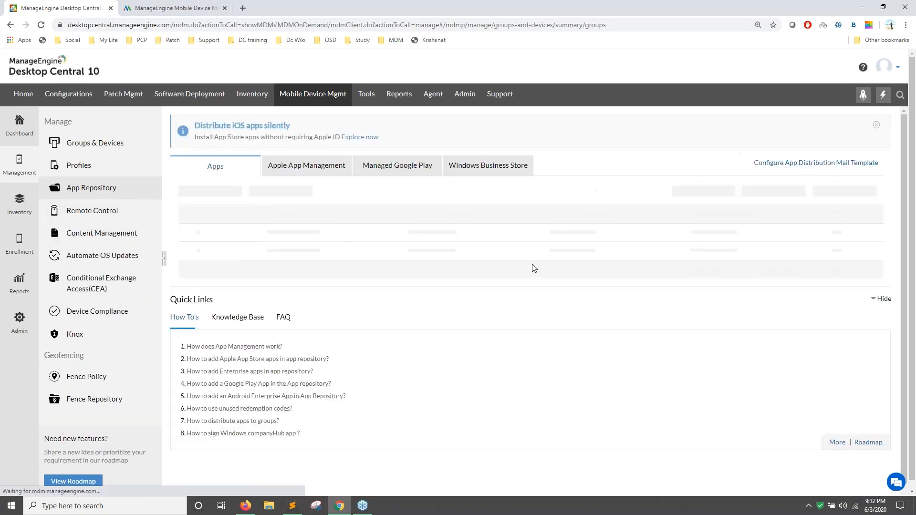
click(192, 237)
click(341, 192)
click(424, 328)
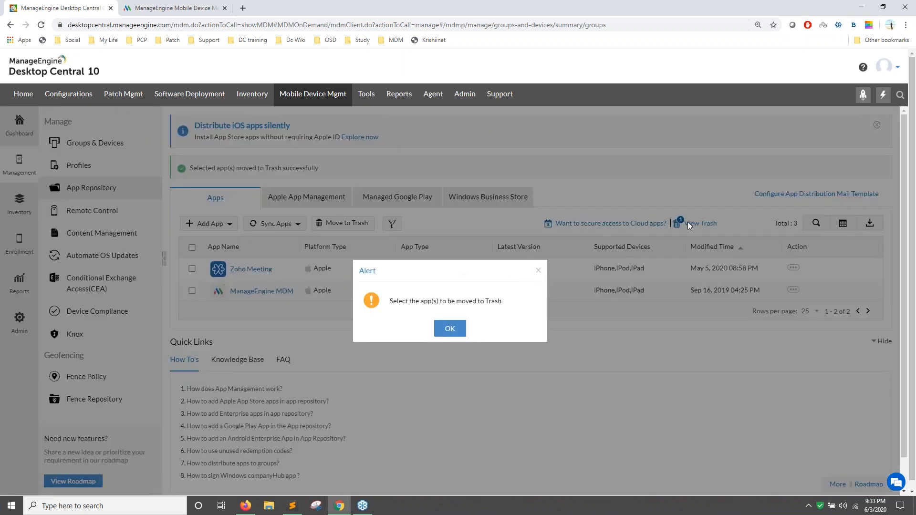
click(446, 329)
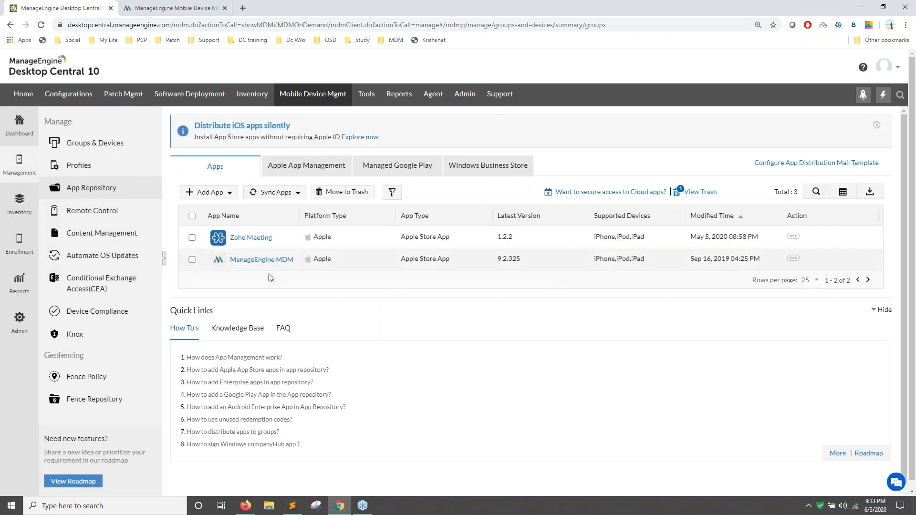
Permanently delete Z Delivery from the trash and check Mobile Device Manager Plus's admin page.
click(183, 212)
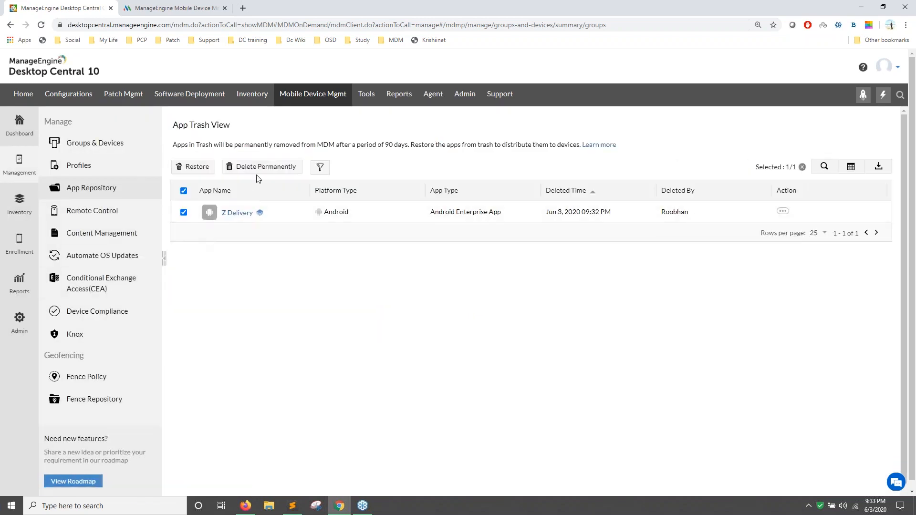
click(266, 166)
click(422, 329)
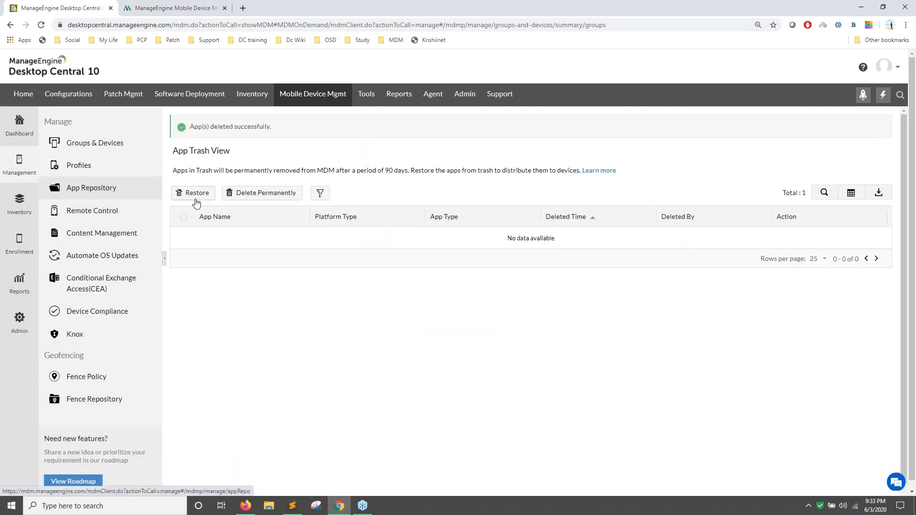
click(76, 188)
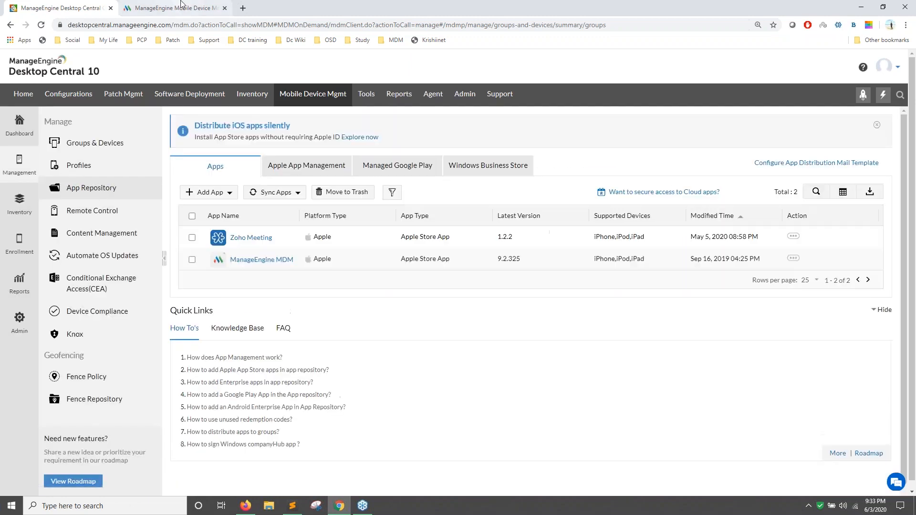
click(172, 8)
click(99, 104)
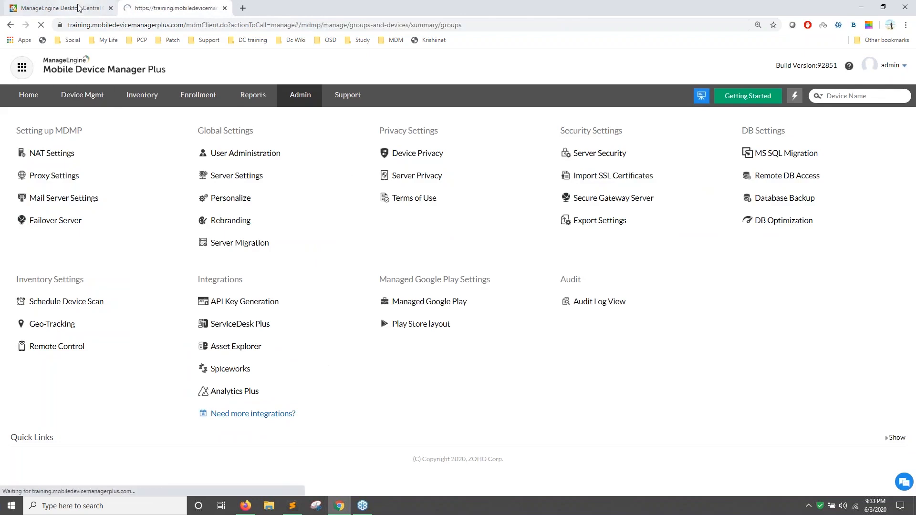
click(78, 7)
Add the Z Delivery version 1.0 APK as an Android Enterprise app under Productivity and save it.
click(213, 192)
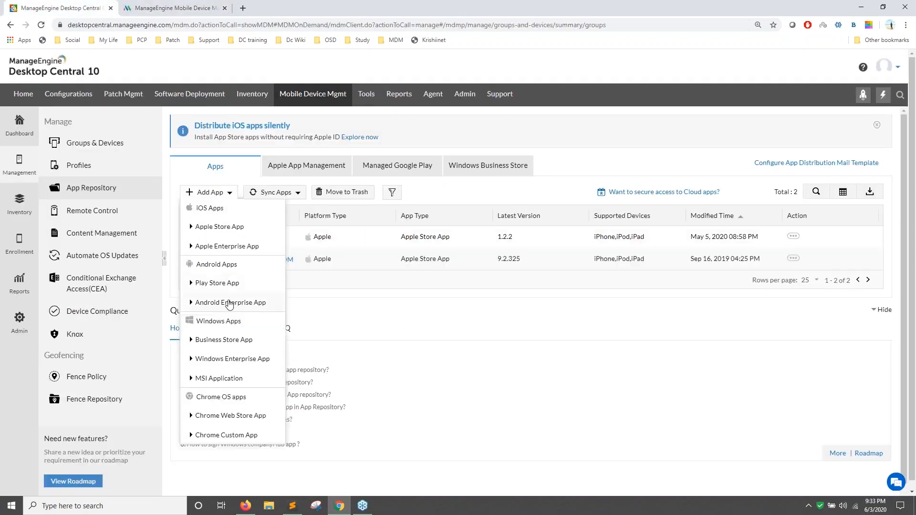
click(229, 302)
click(441, 178)
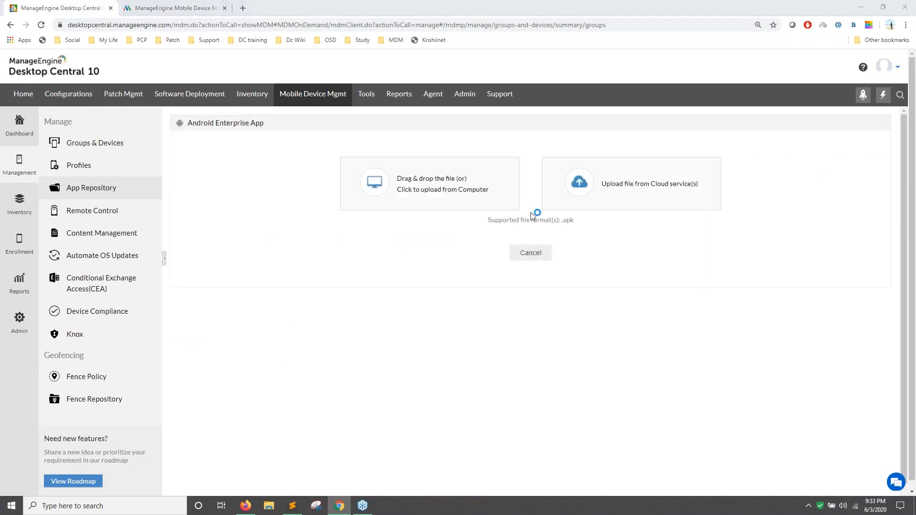
double_click(127, 73)
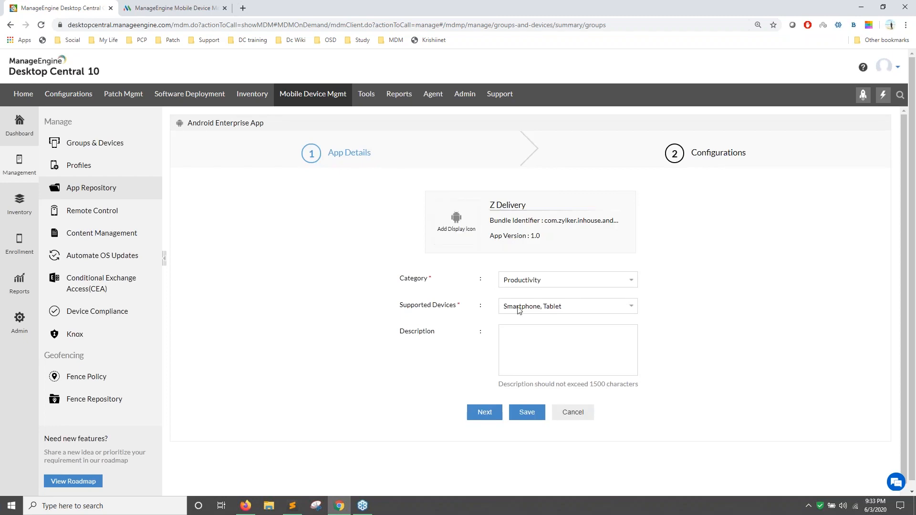
click(493, 413)
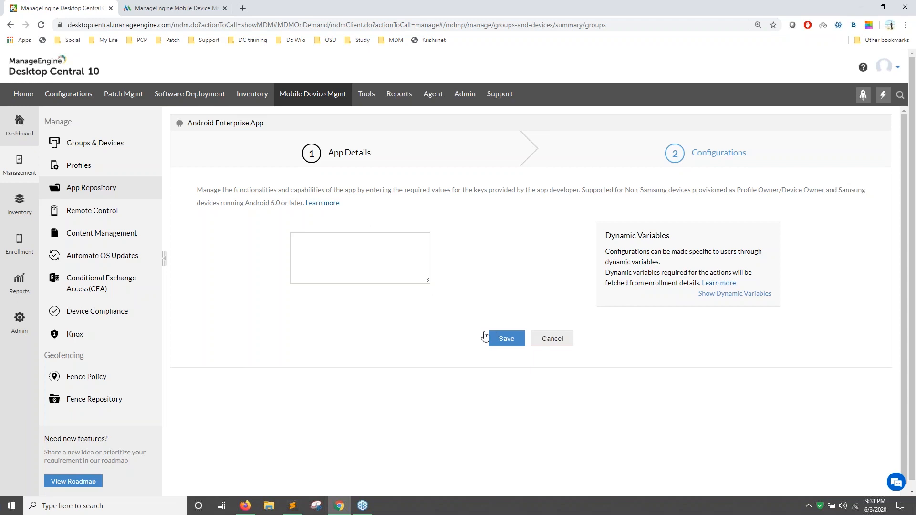
click(514, 340)
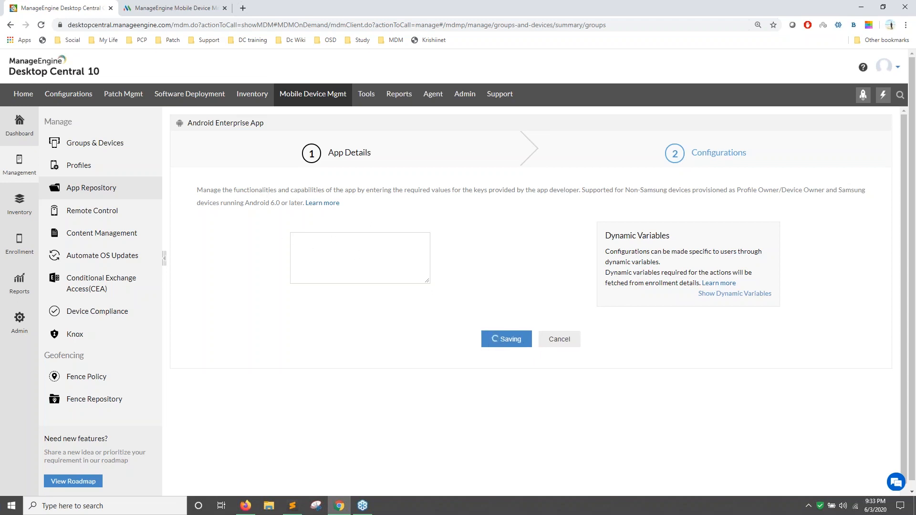
Glance at MDM, then open Desktop Central's App Repository showing Z Delivery 1.0, Zoho Meeting and ManageEngine MDM.
click(172, 8)
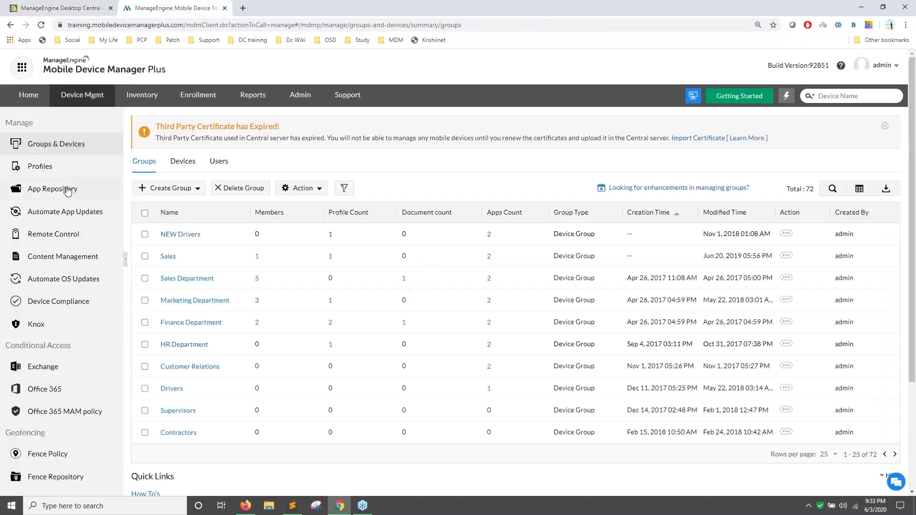
click(62, 8)
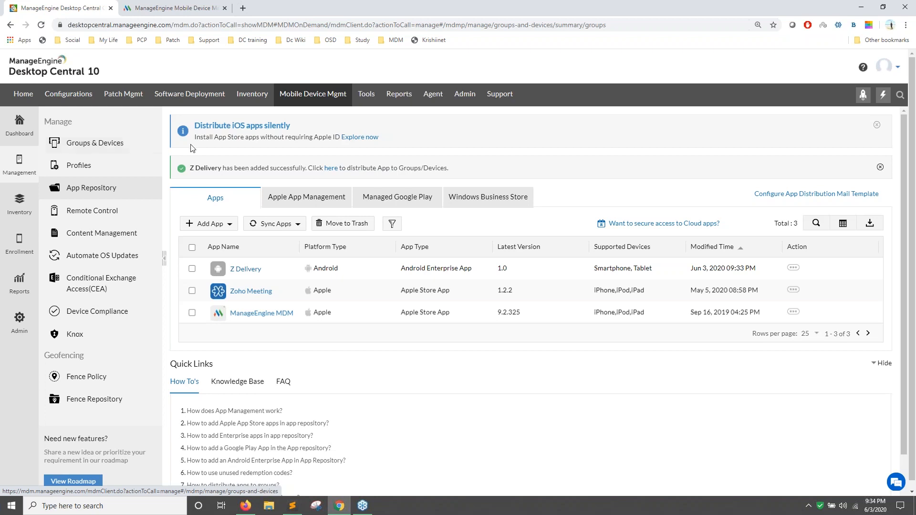
click(112, 191)
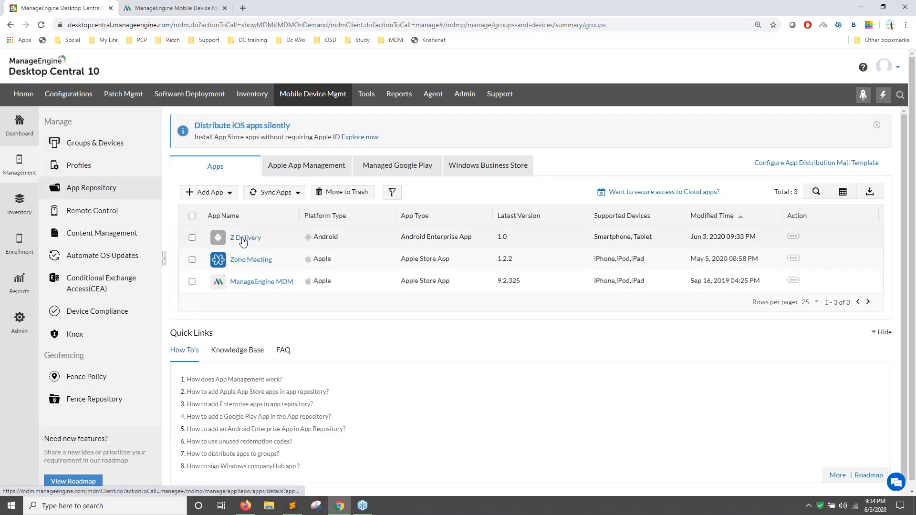
Upload Z_Delivery_2.01.apk as beta v2.0 of Z Delivery, leaving it undistributed.
click(243, 238)
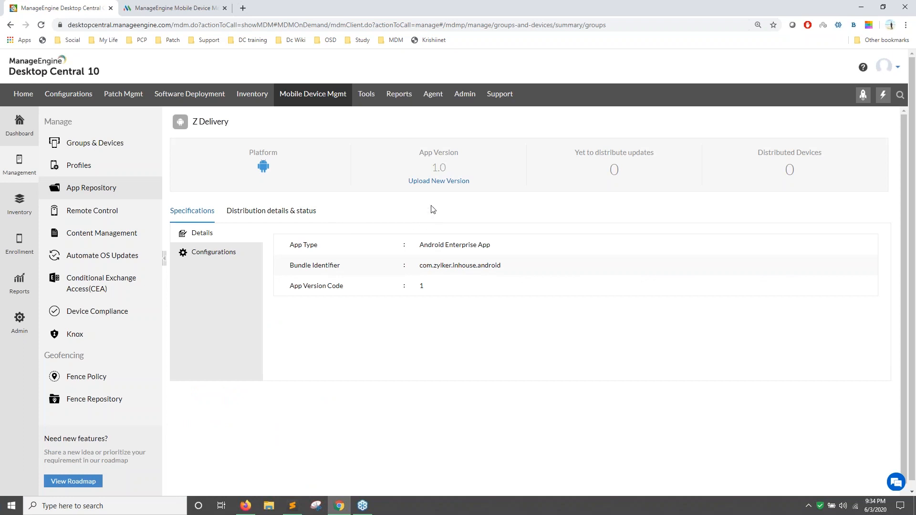
click(262, 213)
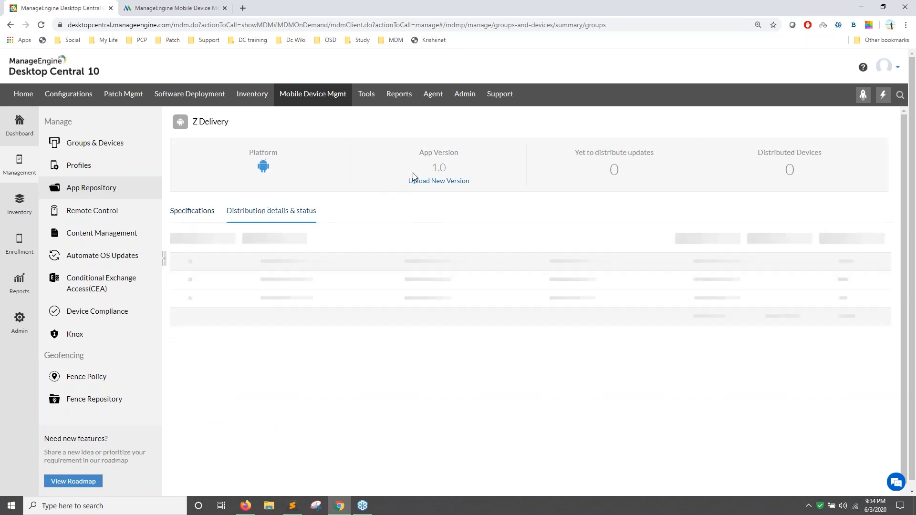
click(456, 181)
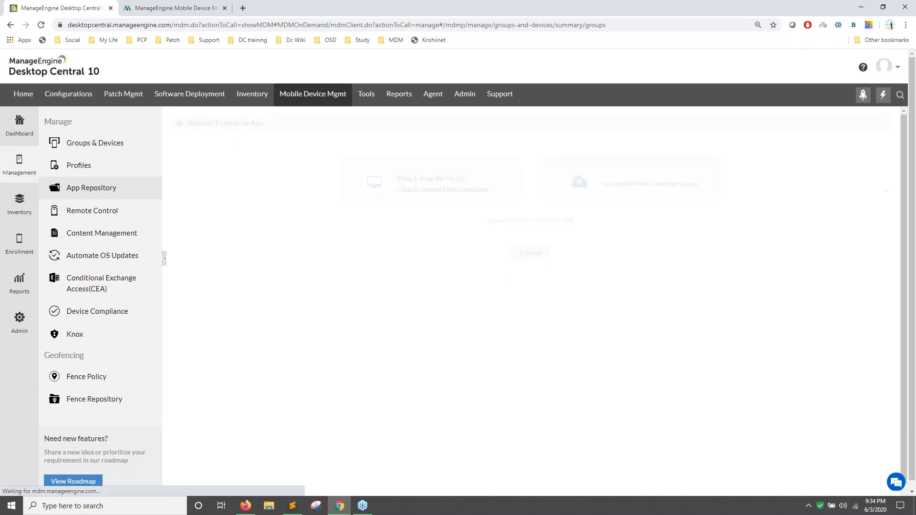
click(456, 181)
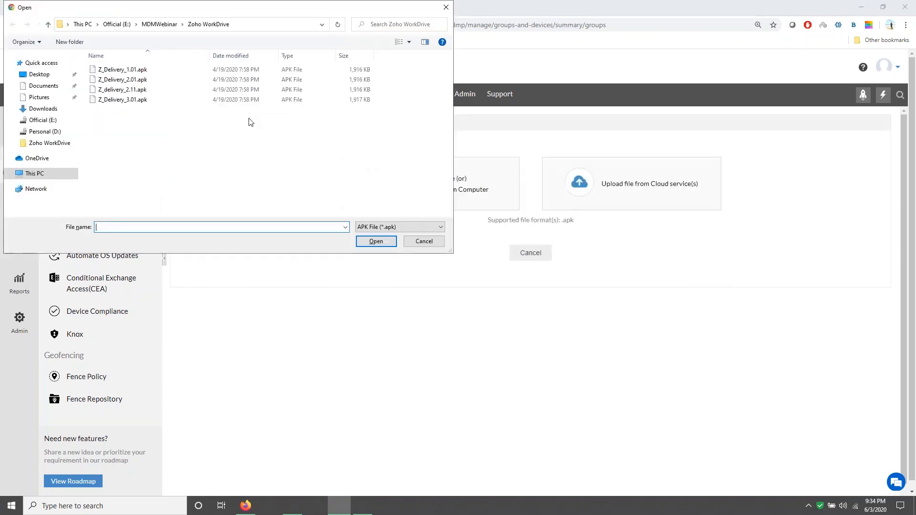
double_click(159, 80)
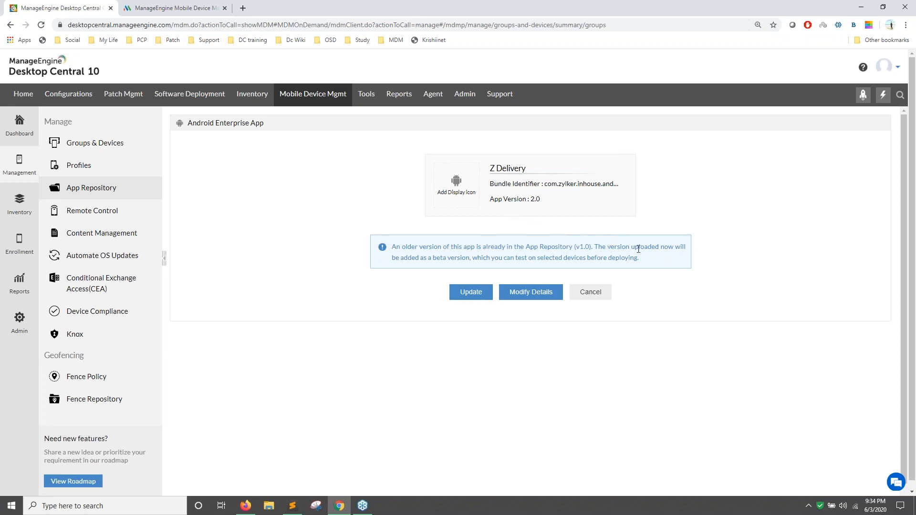
click(475, 292)
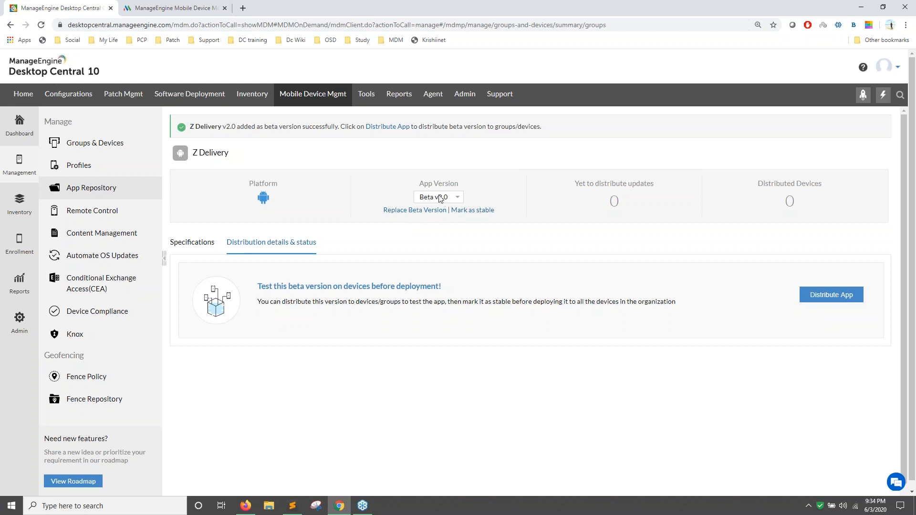
click(816, 297)
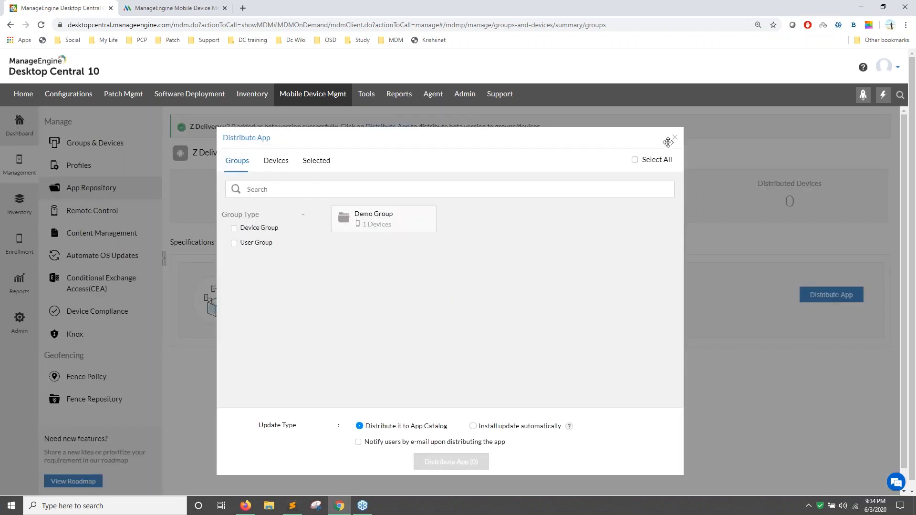
click(676, 138)
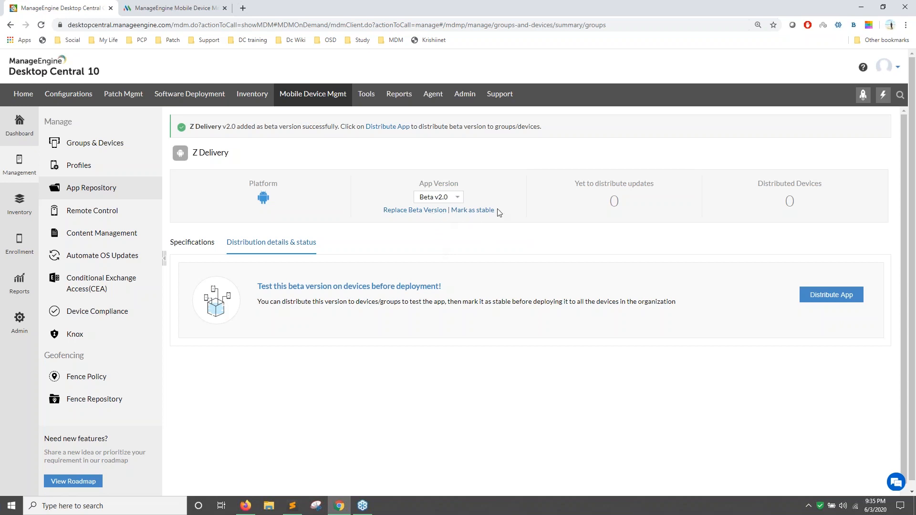
Replace the v2.0 beta with Z_Delivery_3.01.apk as beta v3.0 and review the App Version list.
click(430, 214)
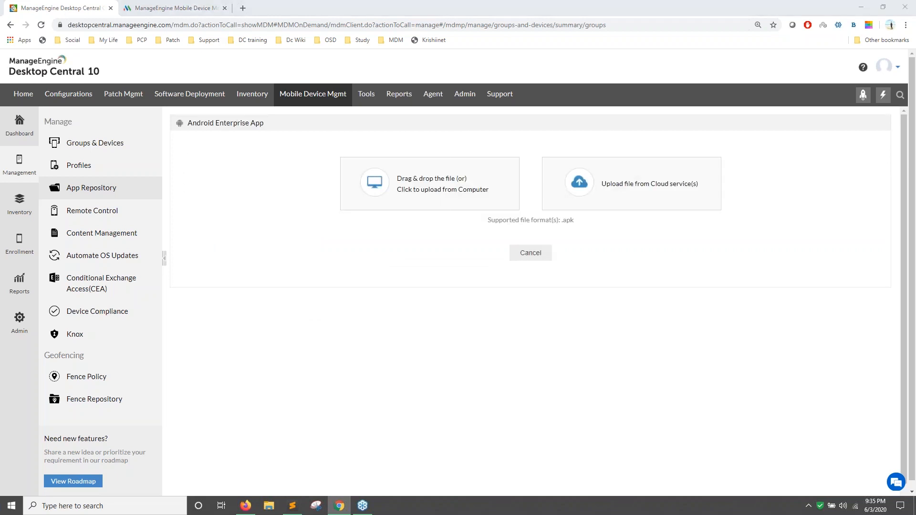
click(428, 190)
click(138, 99)
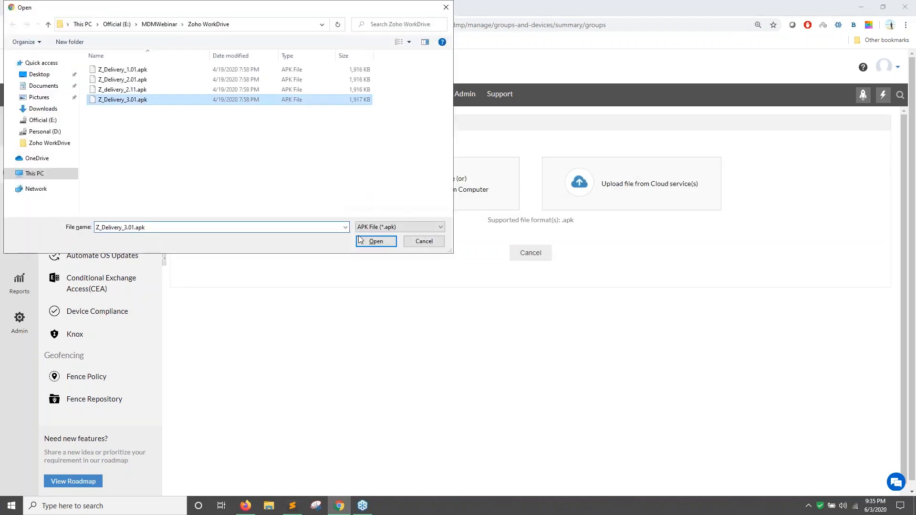
click(381, 240)
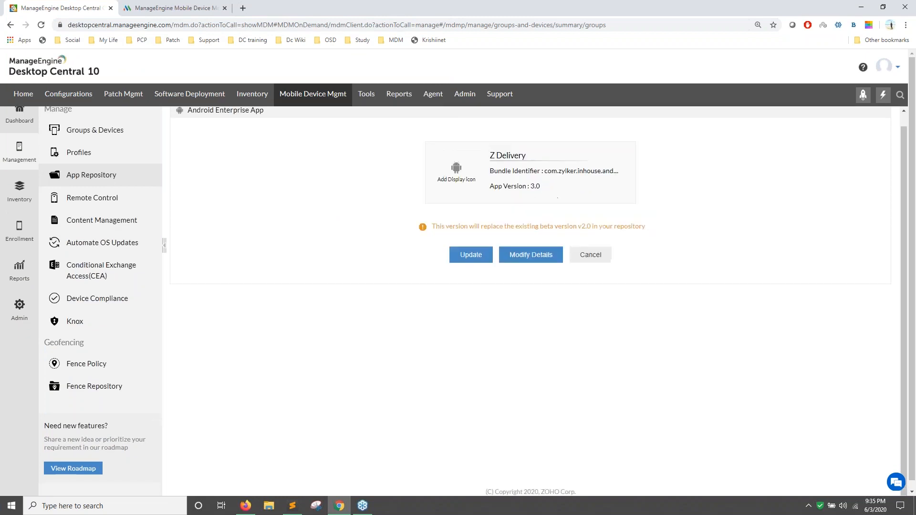
click(478, 259)
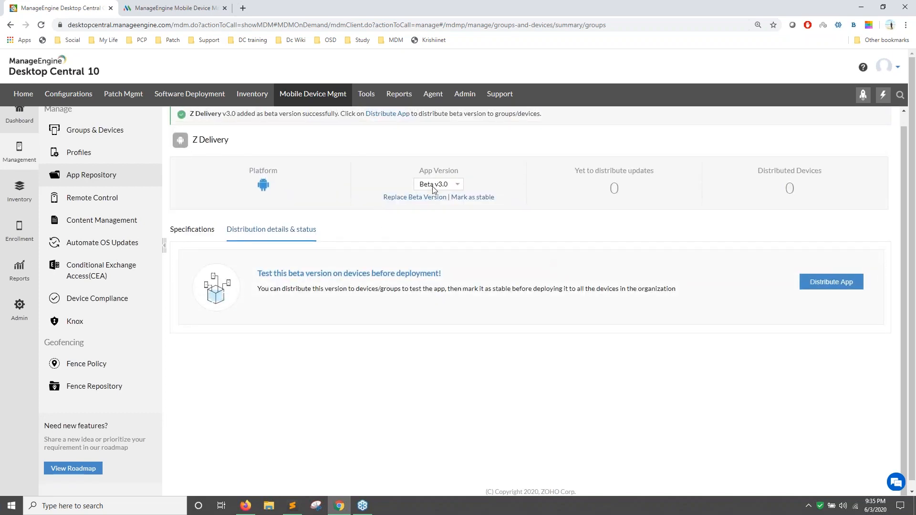
click(431, 187)
Review Beta v3.0's mark-as-stable options, choosing automatic install and then App Catalog distribution.
click(438, 204)
click(464, 200)
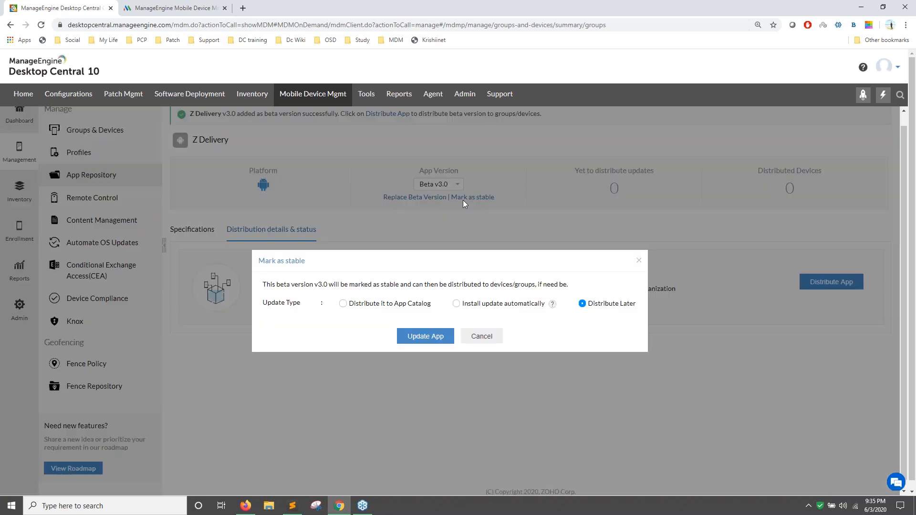
click(479, 340)
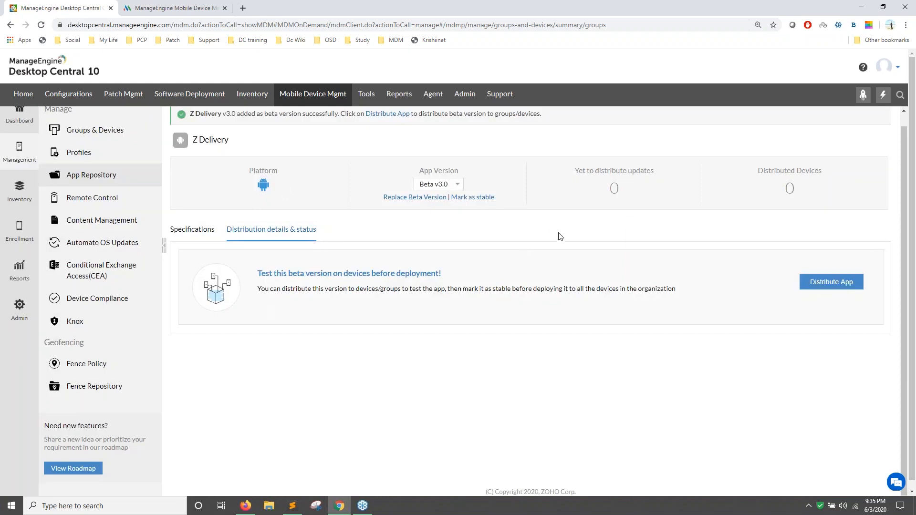
click(483, 198)
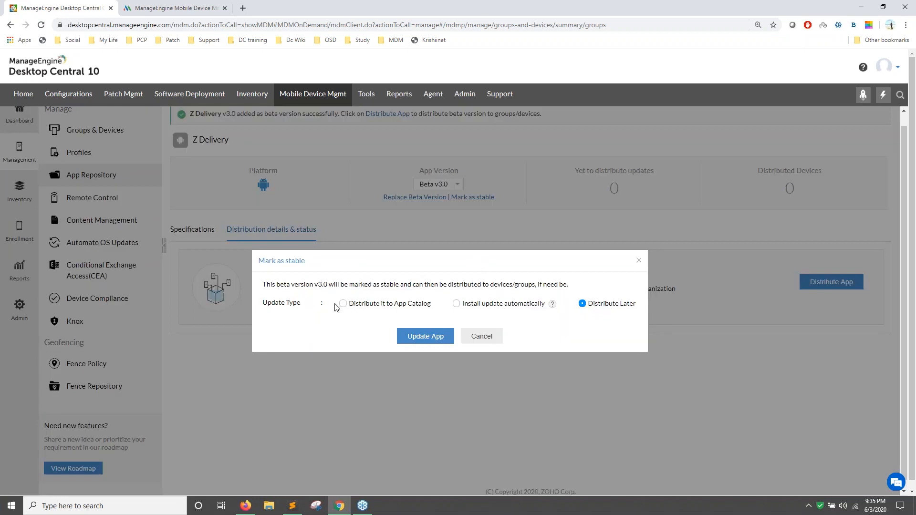
click(458, 306)
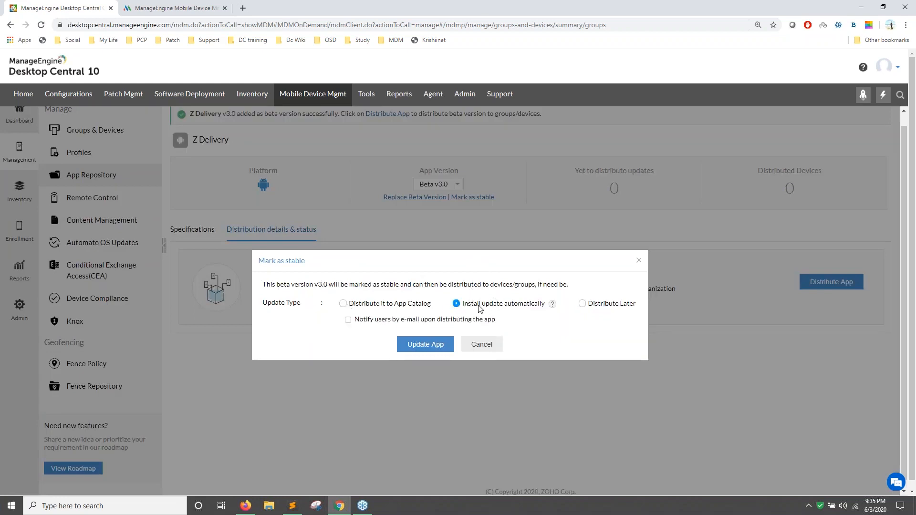
click(342, 305)
click(639, 261)
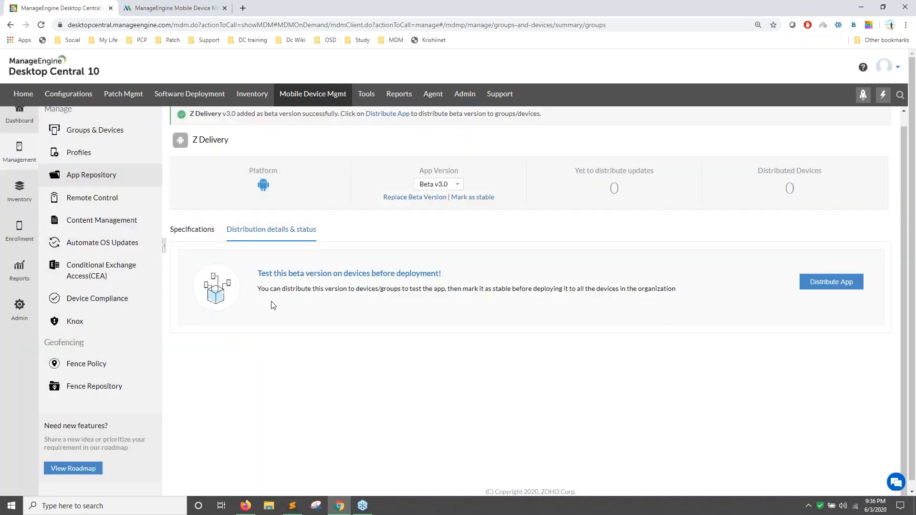
Mark Z Delivery v3.0 as stable and return to the MDM Plus App Repository.
scroll(275, 305, up, 1)
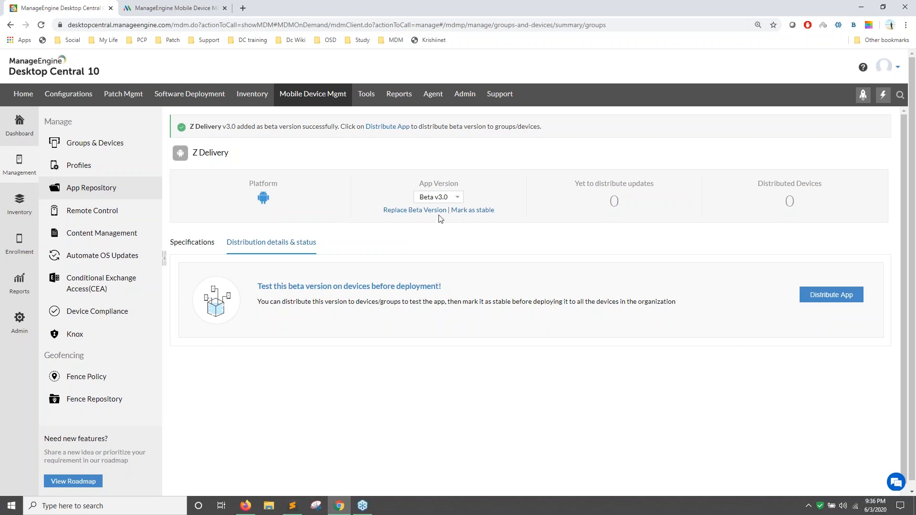
click(479, 210)
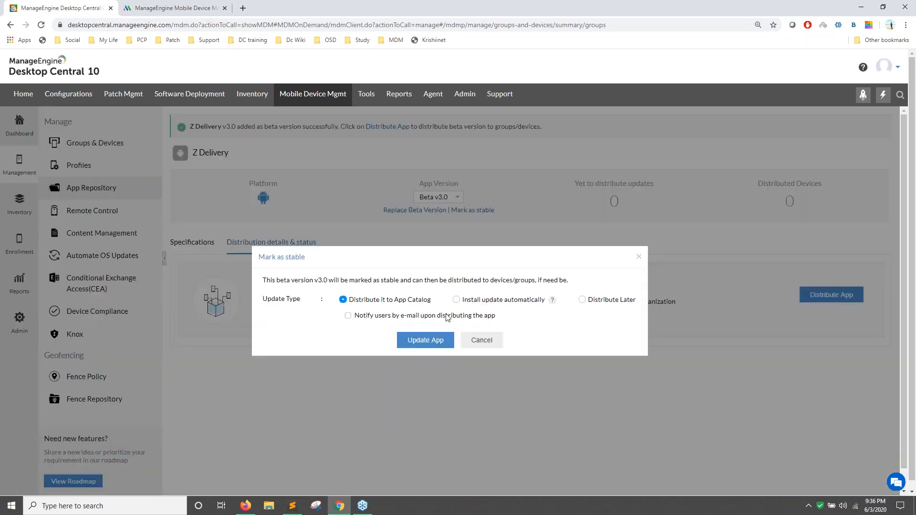
click(425, 340)
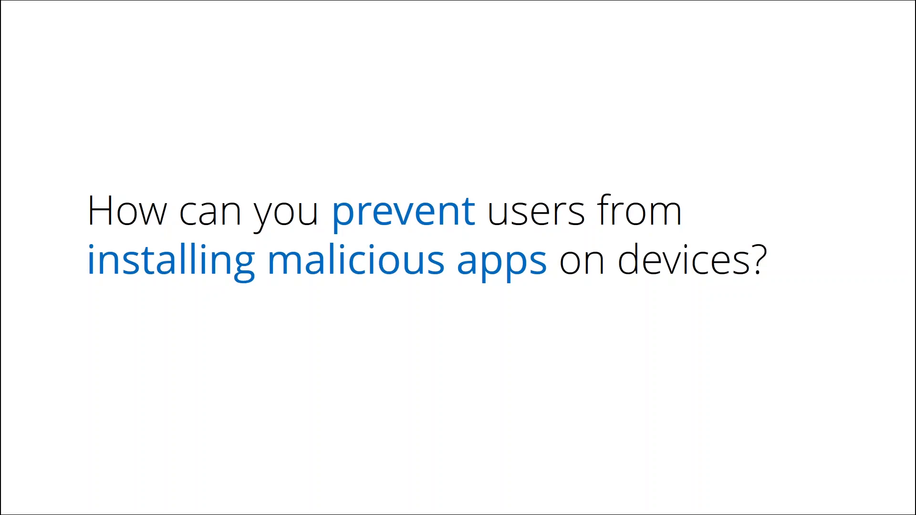
key(alt+Tab)
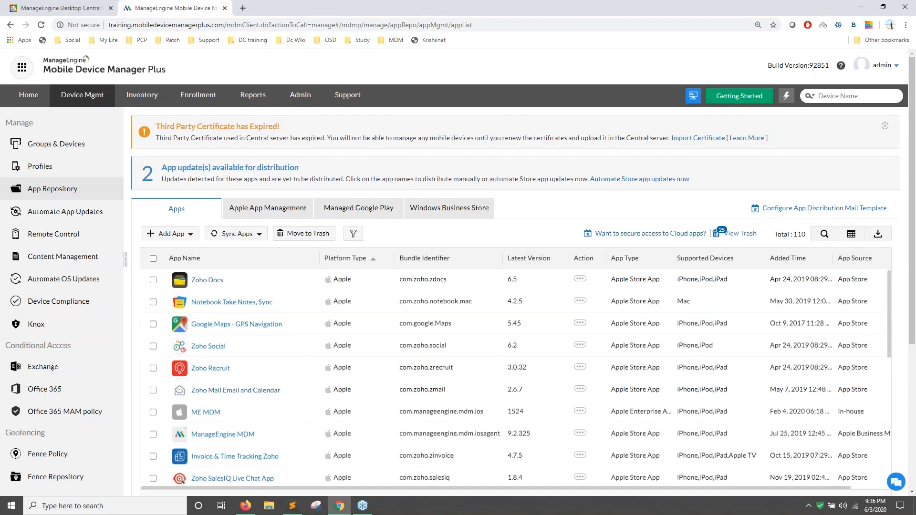
Create a new Apple profile under Profiles, keeping the prefilled name.
click(47, 170)
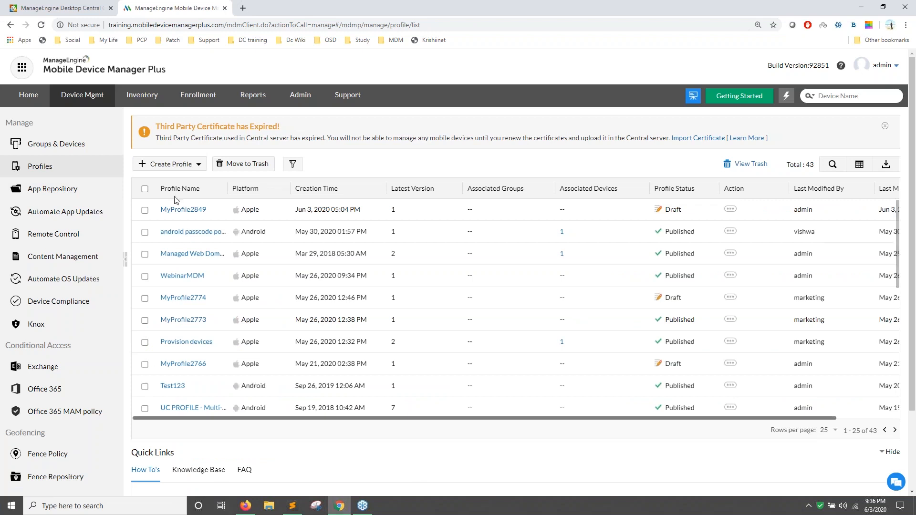
click(172, 163)
click(166, 190)
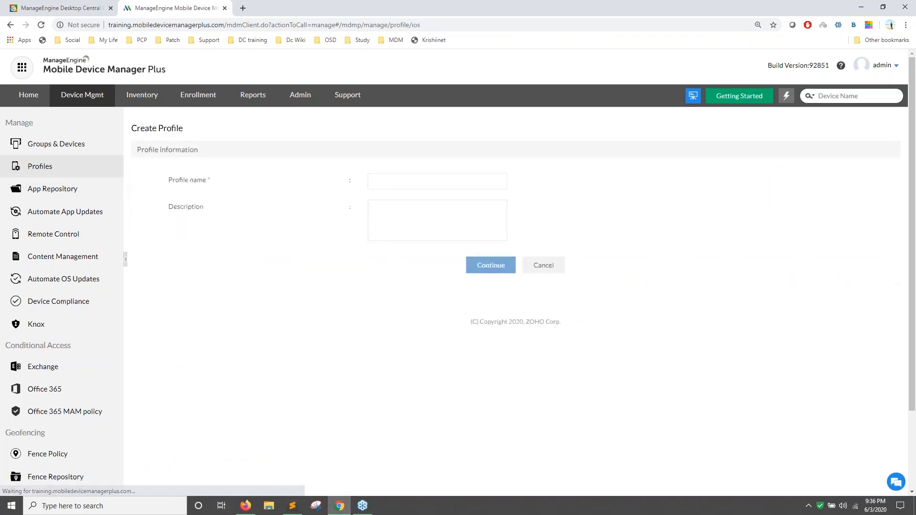
click(484, 270)
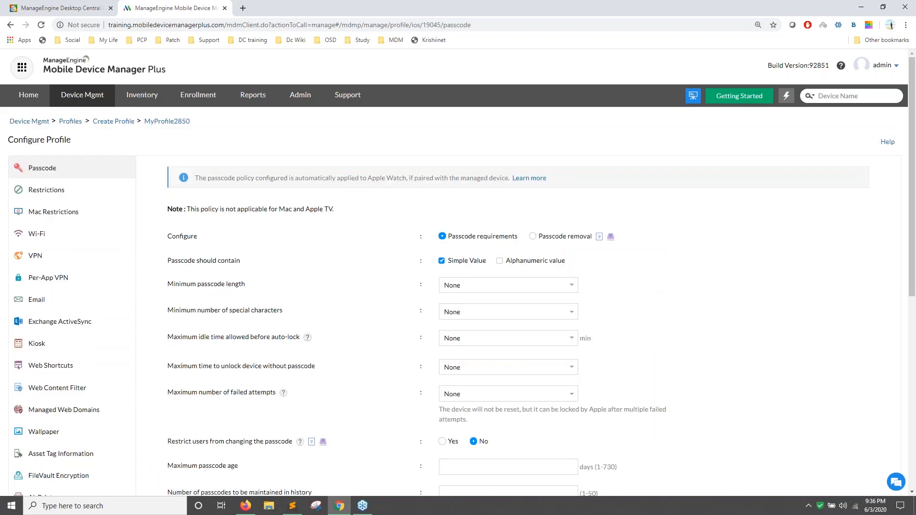
Under Restrictions > Applications, set 'Users can install unapproved apps' to Restrict.
click(119, 197)
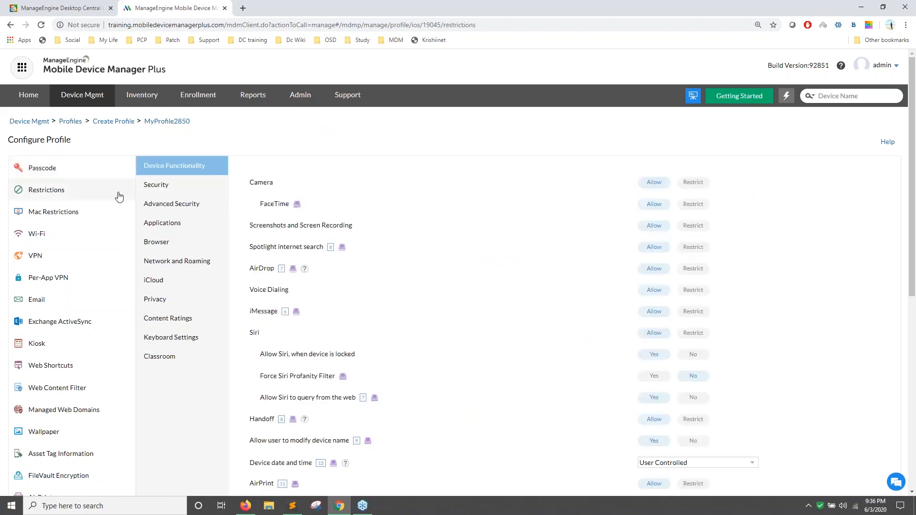
click(183, 227)
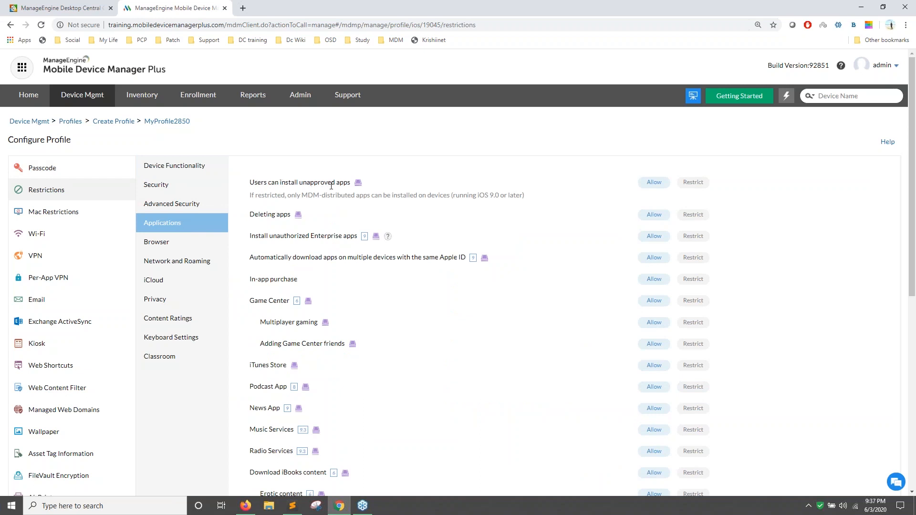
click(695, 186)
scroll(572, 200, down, 1)
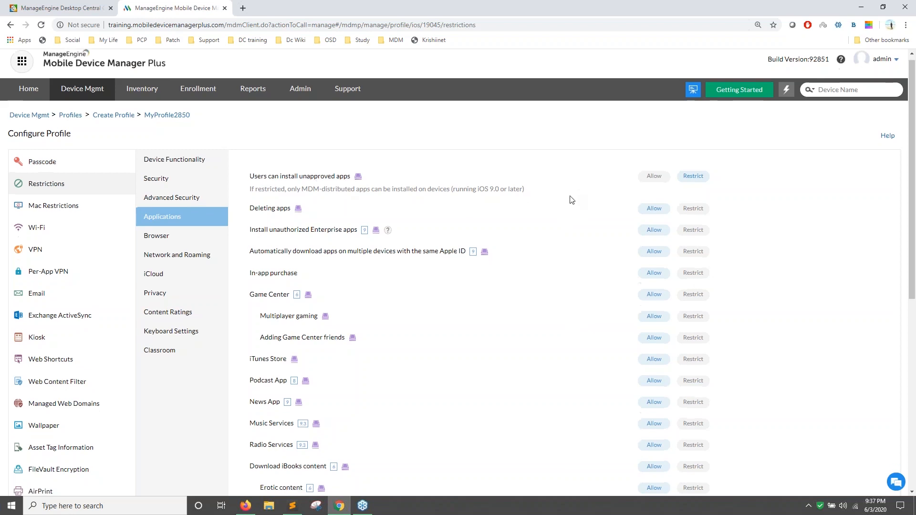
scroll(572, 199, down, 3)
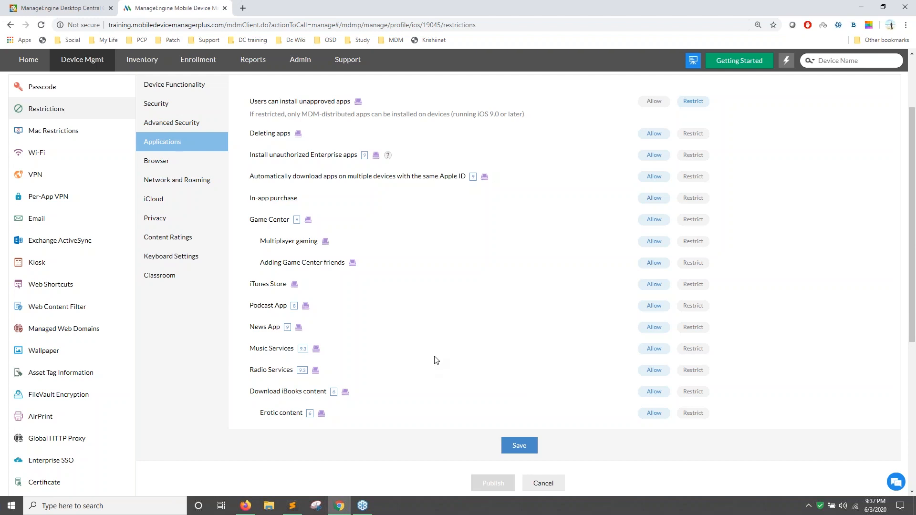
drag(306, 112, 428, 124)
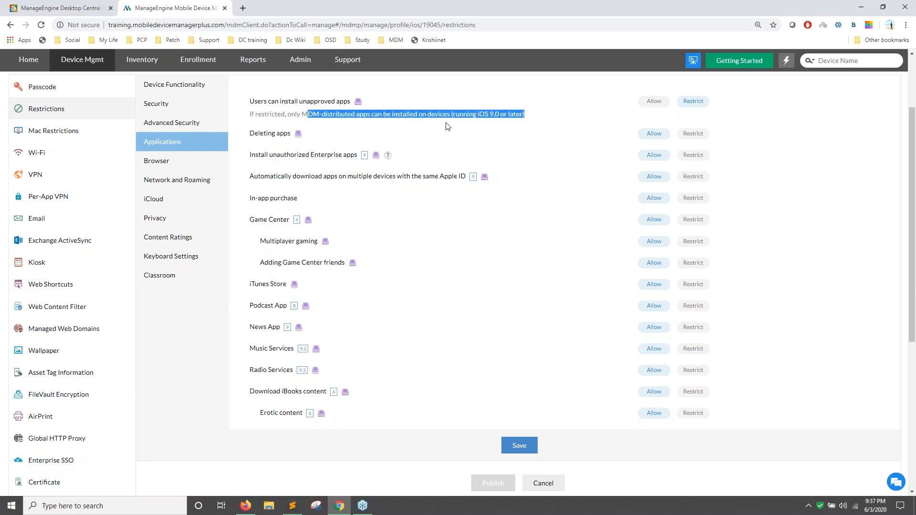
click(444, 125)
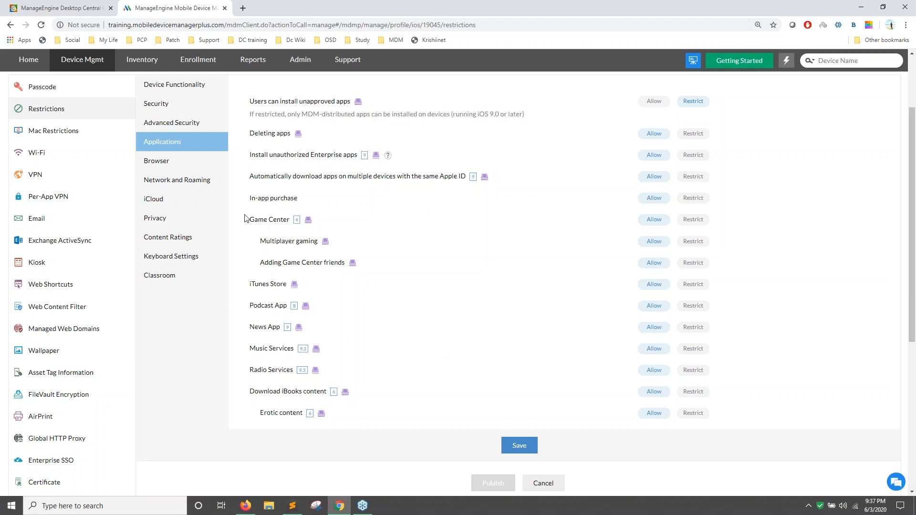
scroll(244, 218, up, 2)
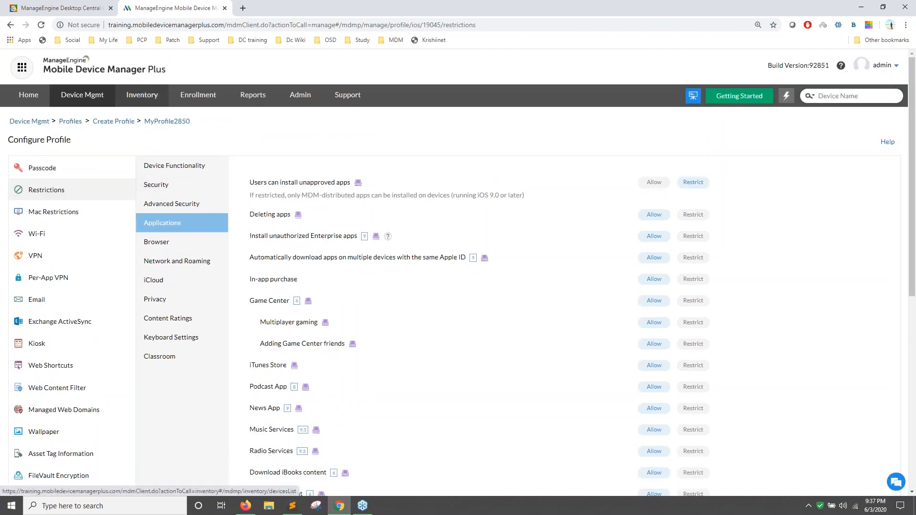
Open the Inventory's Apps list of discovered apps on devices.
click(142, 95)
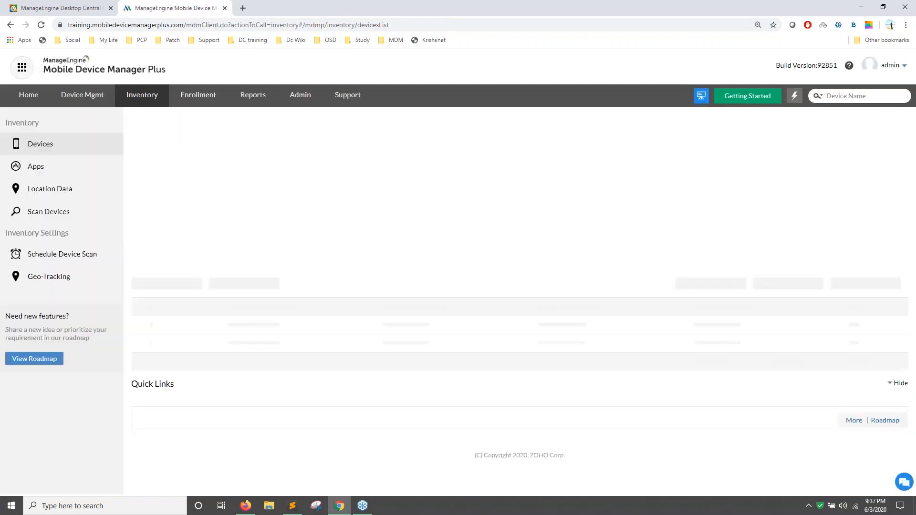
click(54, 175)
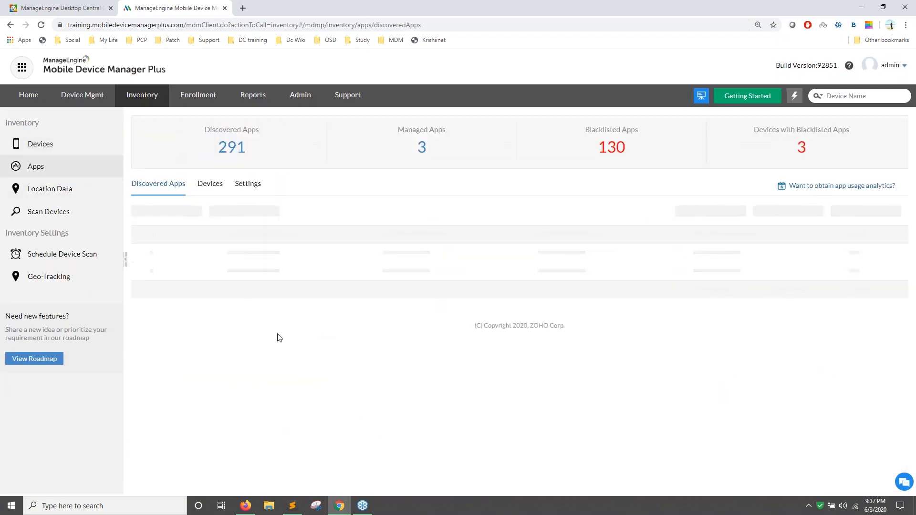
scroll(221, 325, down, 5)
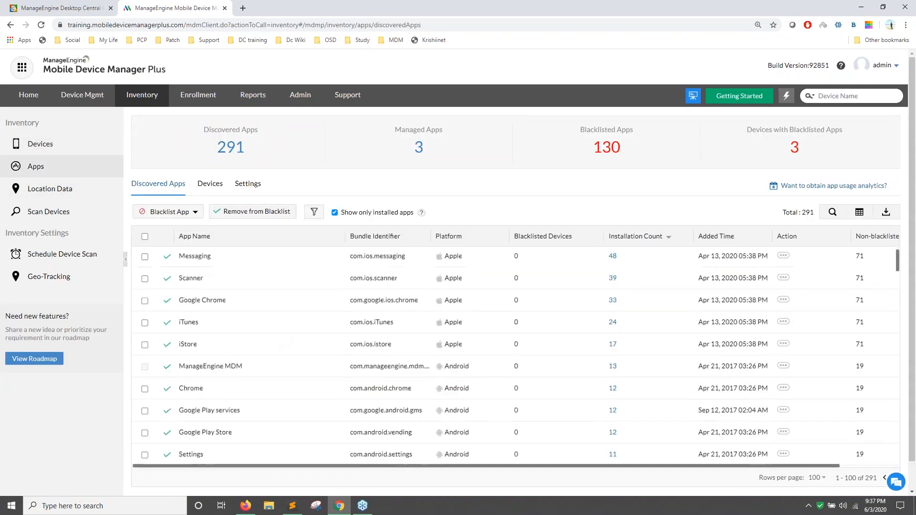
scroll(221, 325, up, 5)
scroll(216, 350, down, 4)
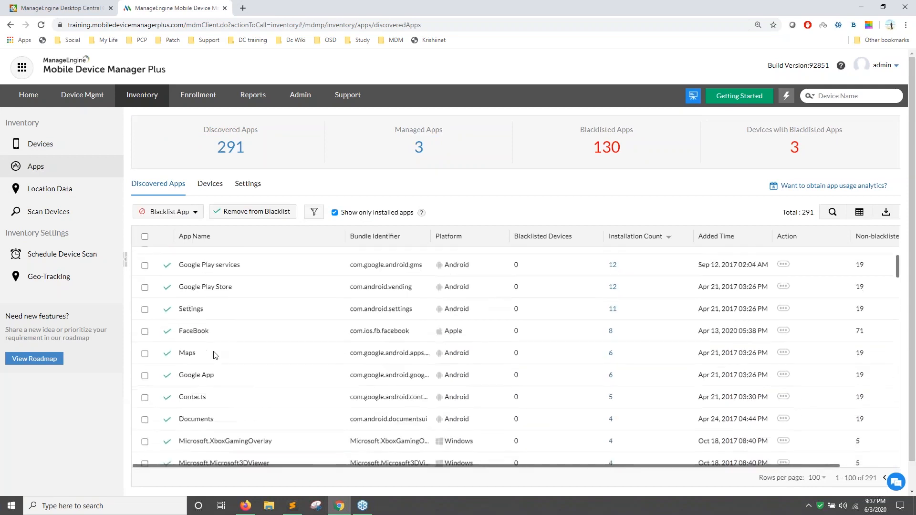
Tick FaceBook and Scanner, check the Blacklist App options, then go to Settings.
click(145, 333)
scroll(152, 315, up, 4)
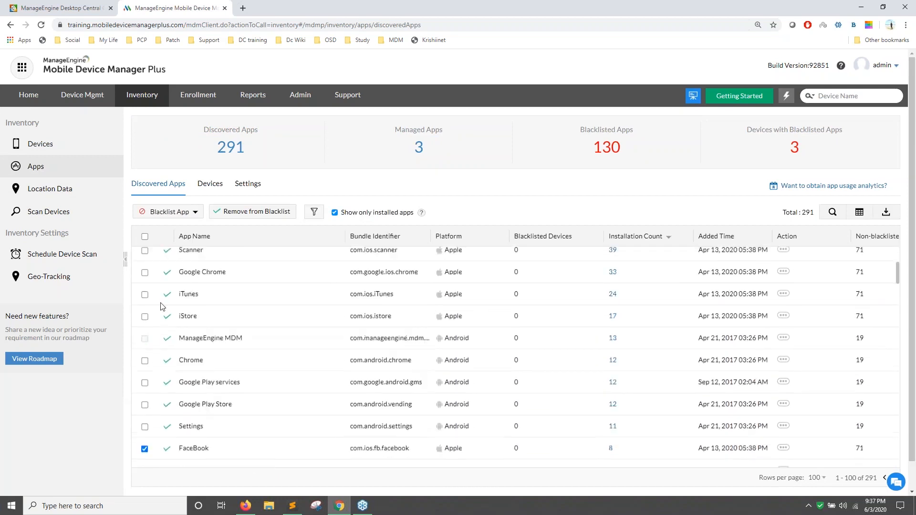
click(144, 282)
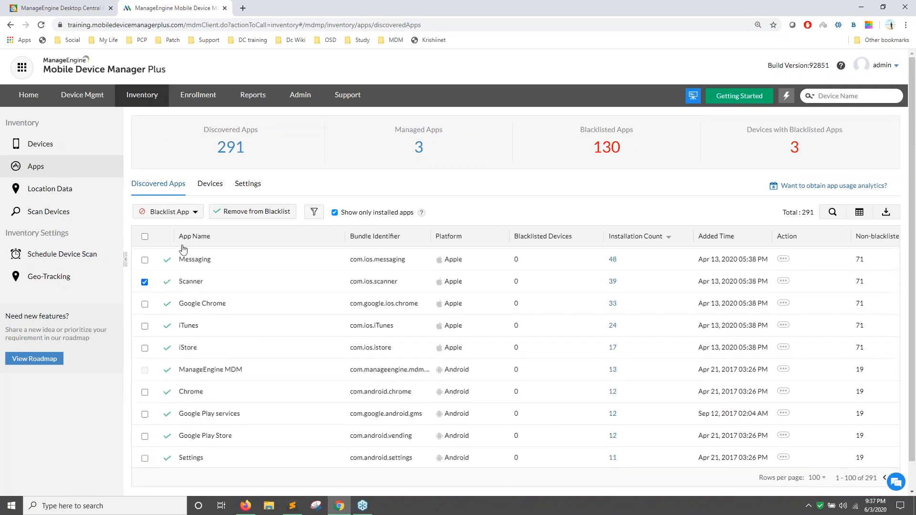
click(186, 211)
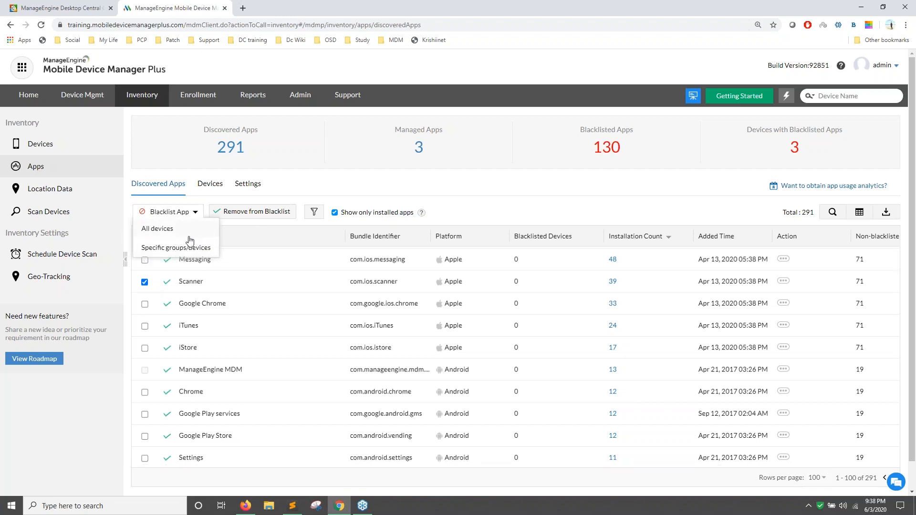
click(247, 184)
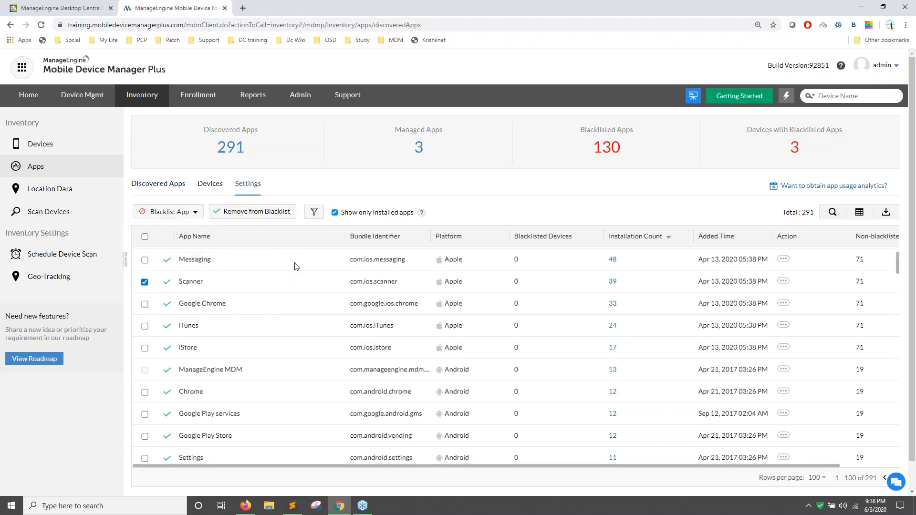
Set the action for installed blacklisted apps to Notify users only, for 3 days.
scroll(320, 313, down, 1)
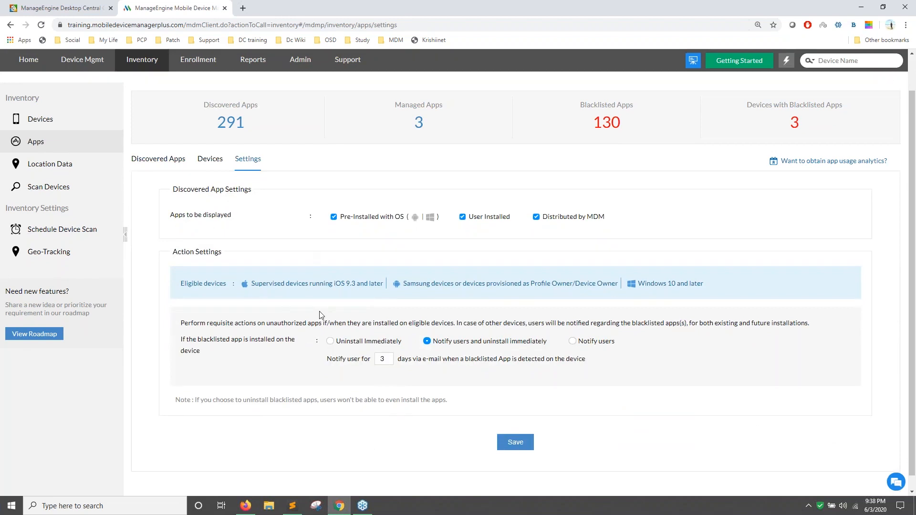
click(330, 342)
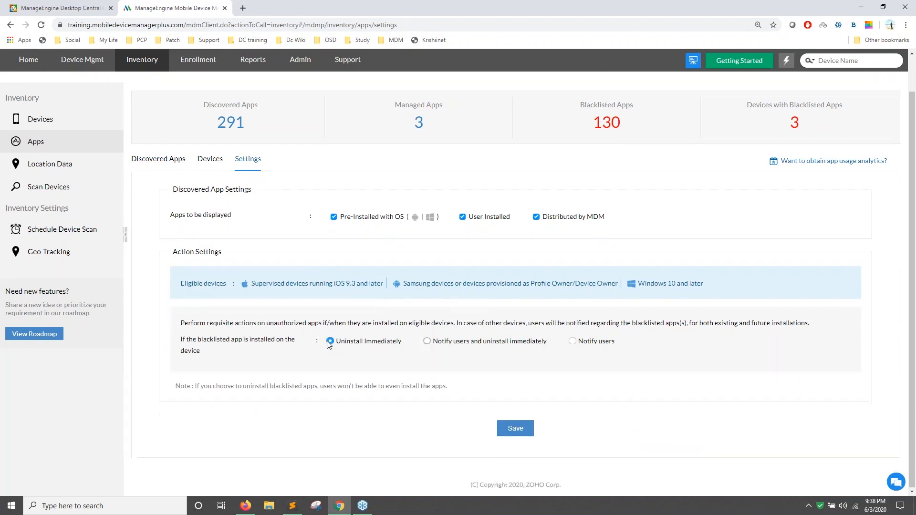
click(428, 342)
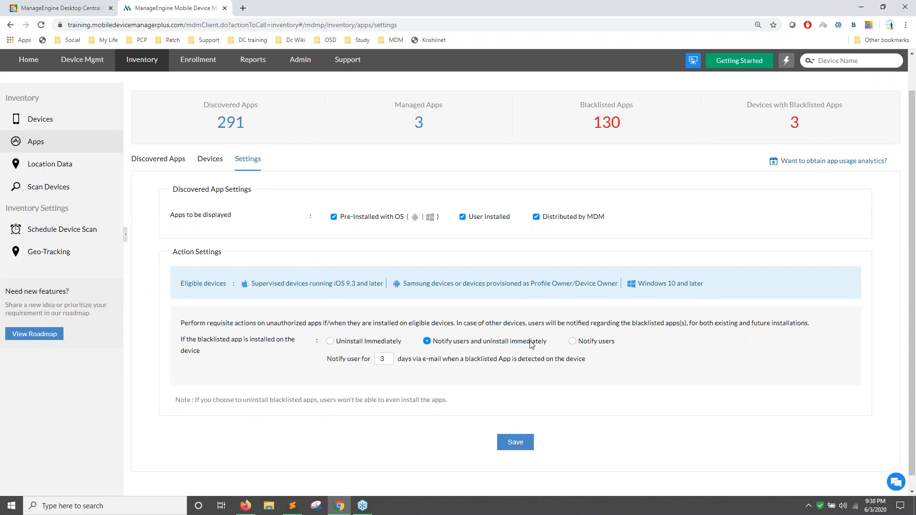
click(574, 343)
scroll(246, 298, up, 1)
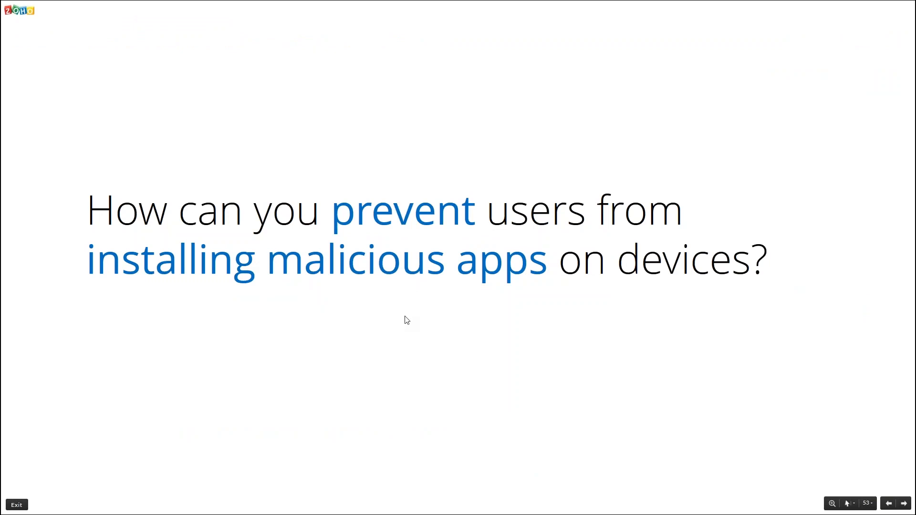
Advance the presentation to slide 54 on blocking malicious websites.
key(Right)
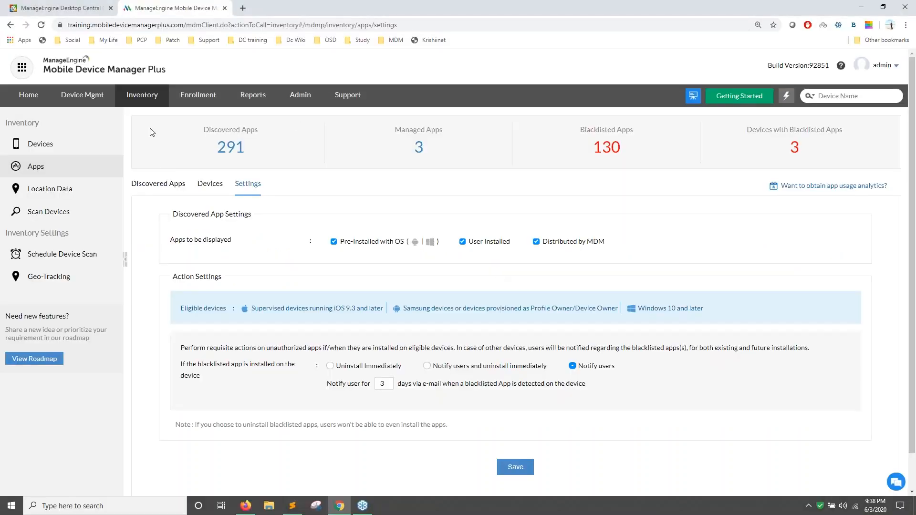
Start a new Android profile from the quick-actions menu and continue.
click(787, 97)
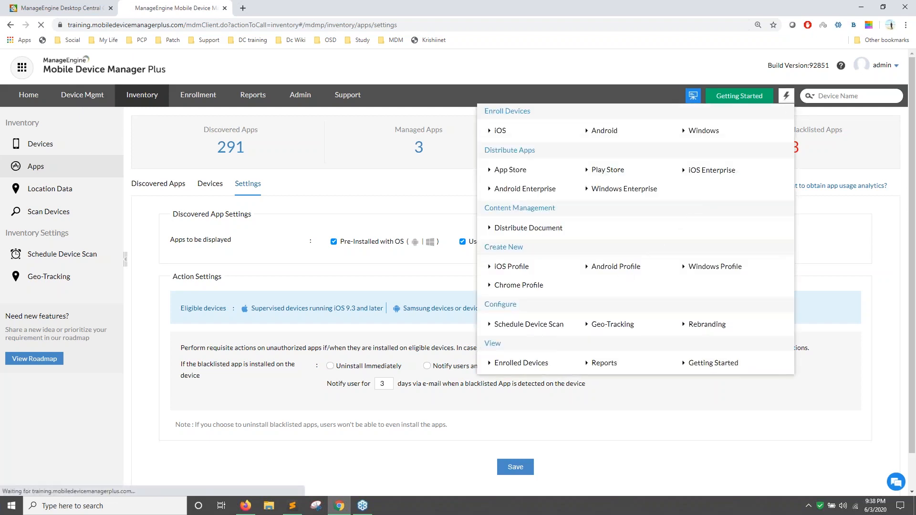
click(622, 268)
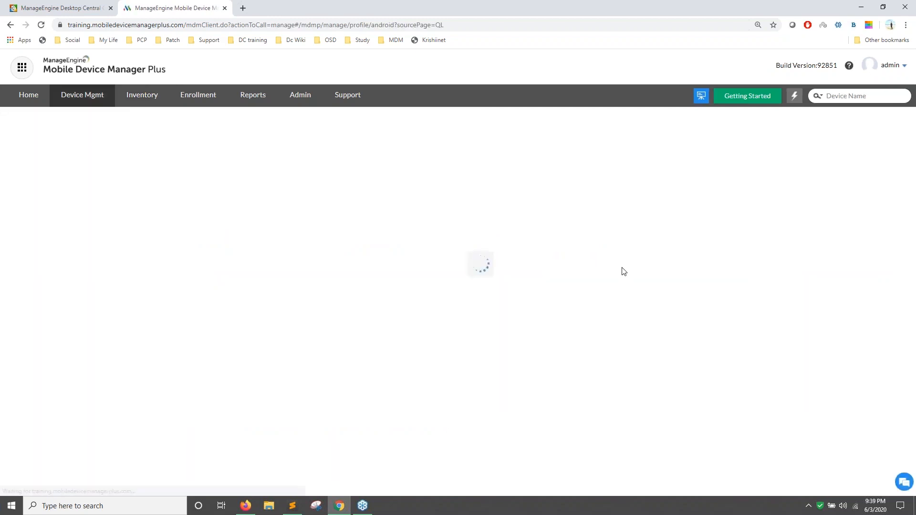
scroll(624, 271, down, 1)
click(486, 255)
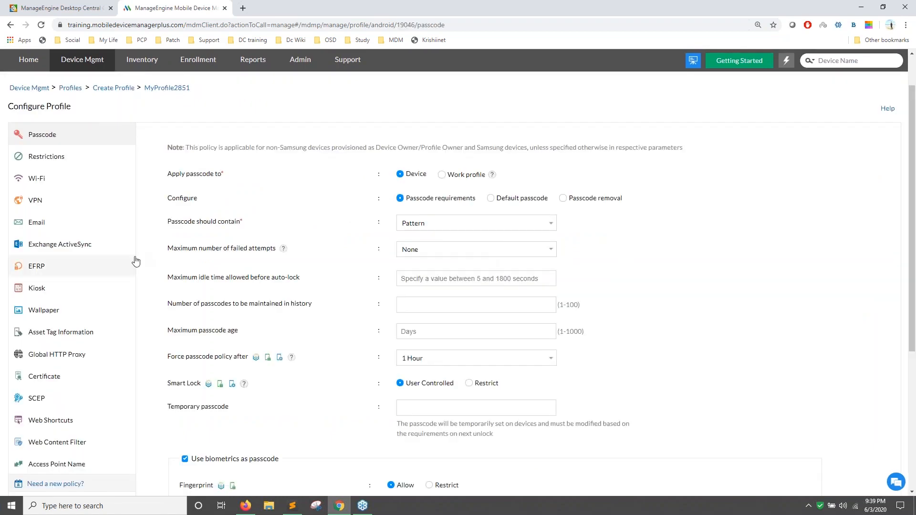
In Web Content Filter, paste the current page address as a whitelist URL and add a row.
scroll(156, 433, down, 1)
click(86, 397)
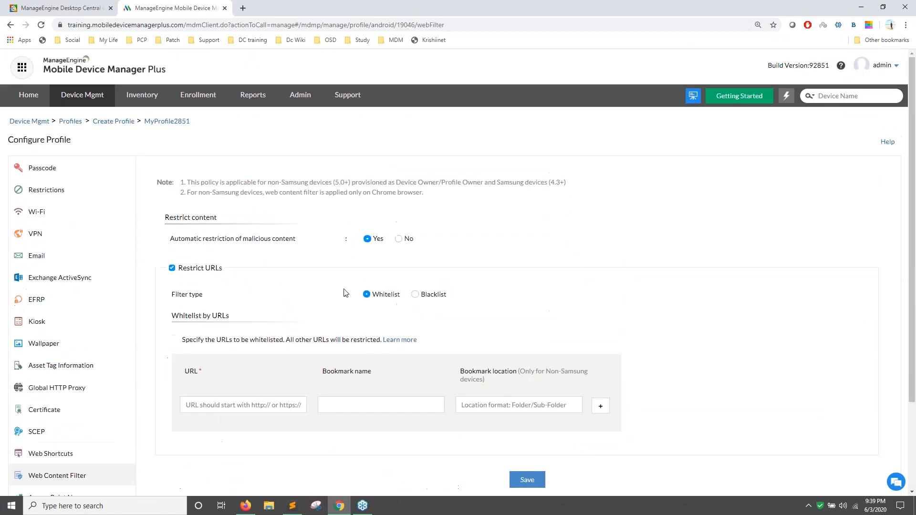
scroll(229, 302, down, 2)
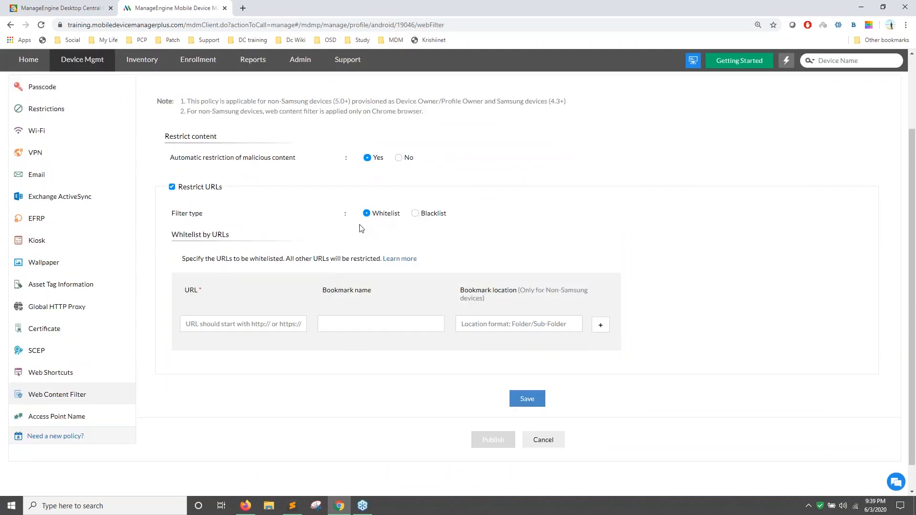
click(259, 328)
click(236, 24)
key(ctrl+c)
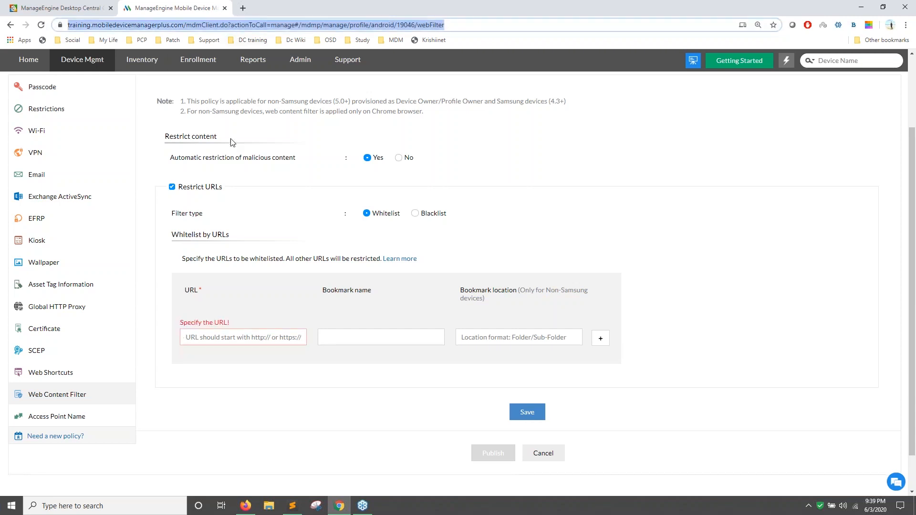
click(239, 336)
key(ctrl+v)
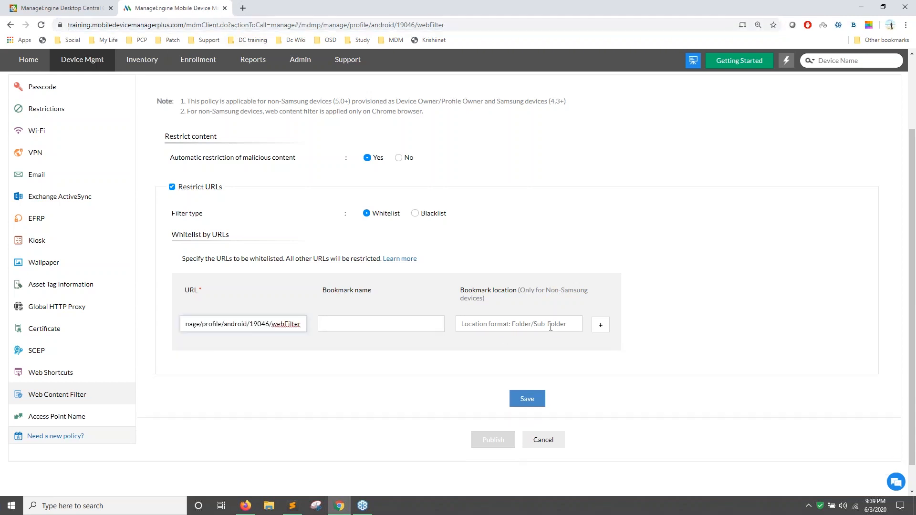
click(600, 325)
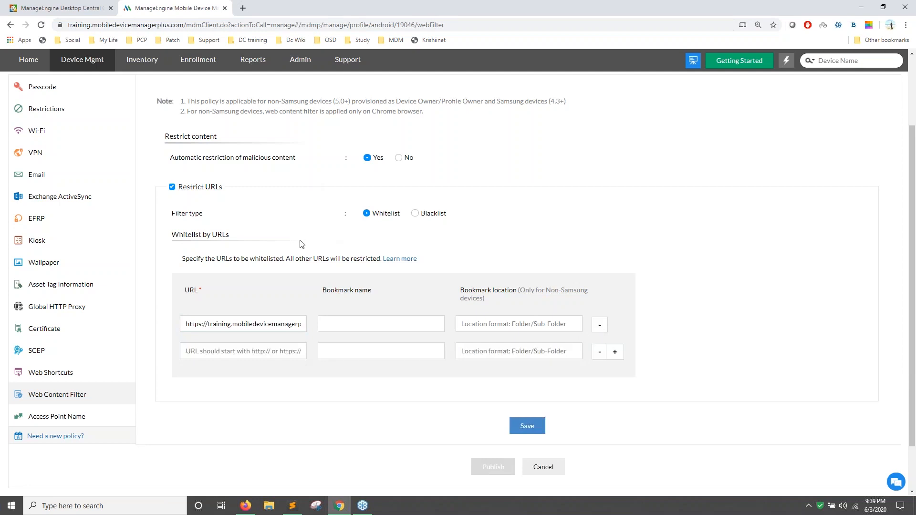
Switch the filter type to Blacklist and begin a blacklist URL entry.
click(415, 214)
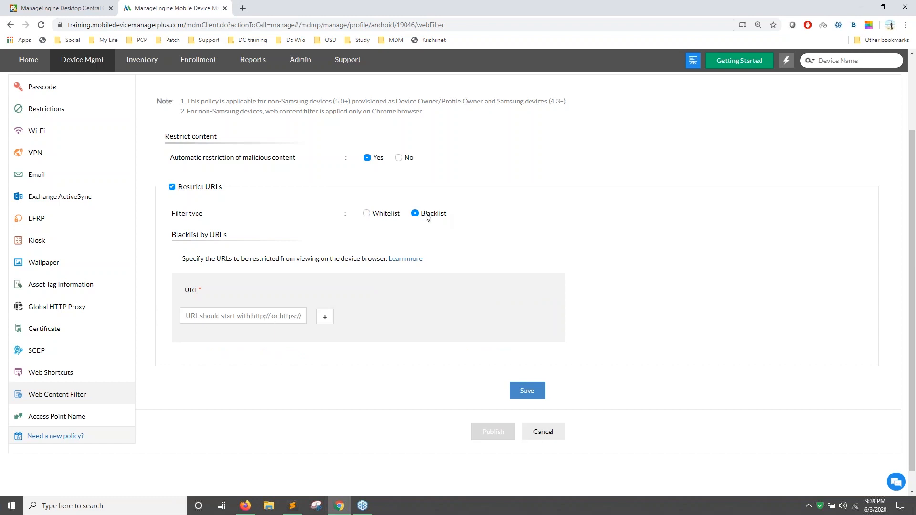
click(263, 311)
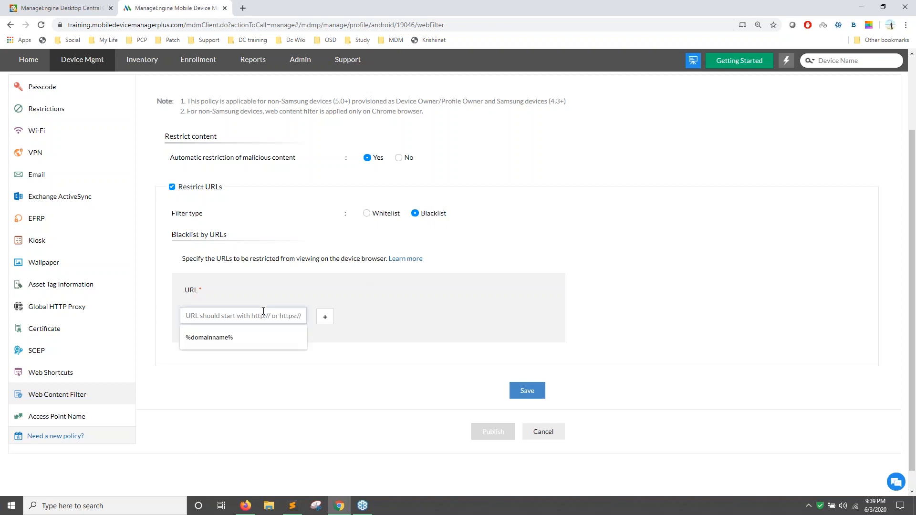
click(243, 426)
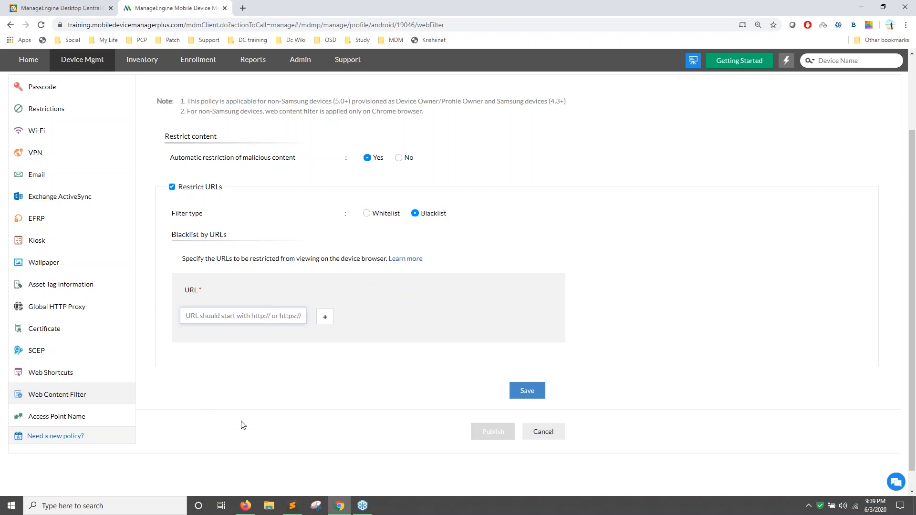
scroll(226, 372, up, 2)
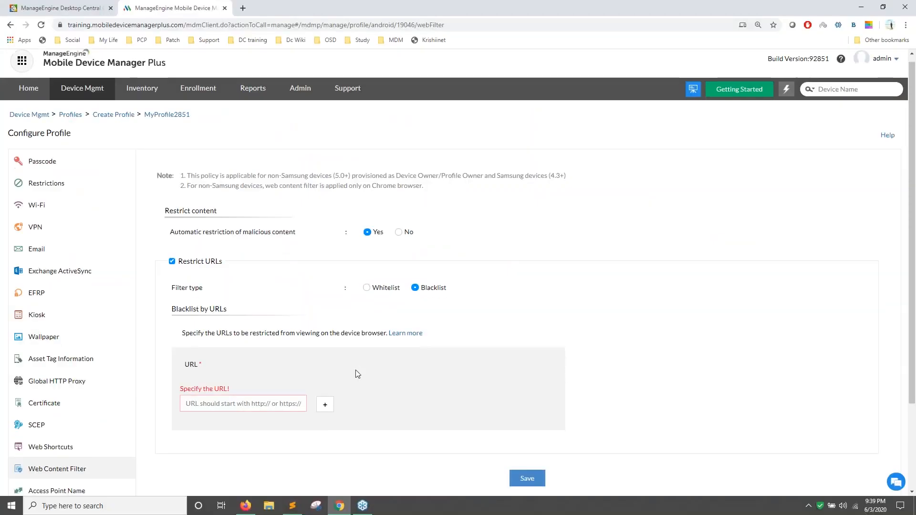
scroll(356, 374, down, 2)
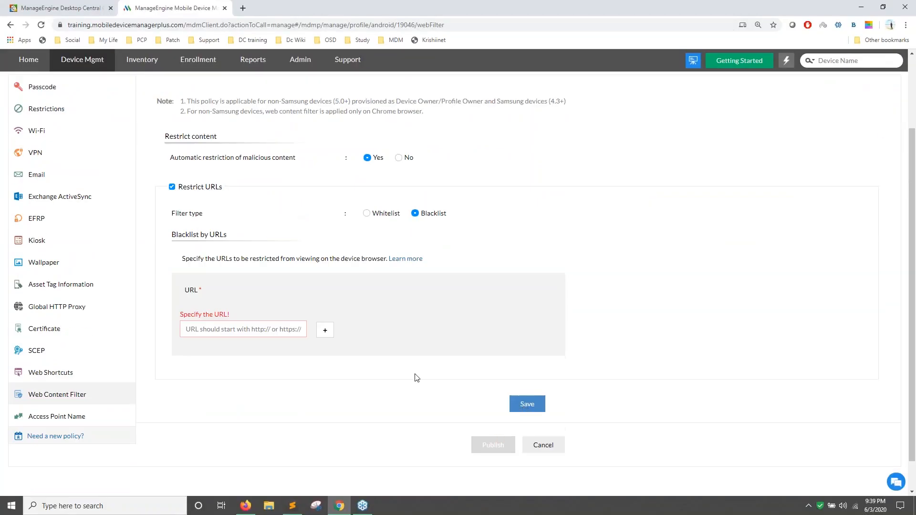
scroll(91, 171, up, 2)
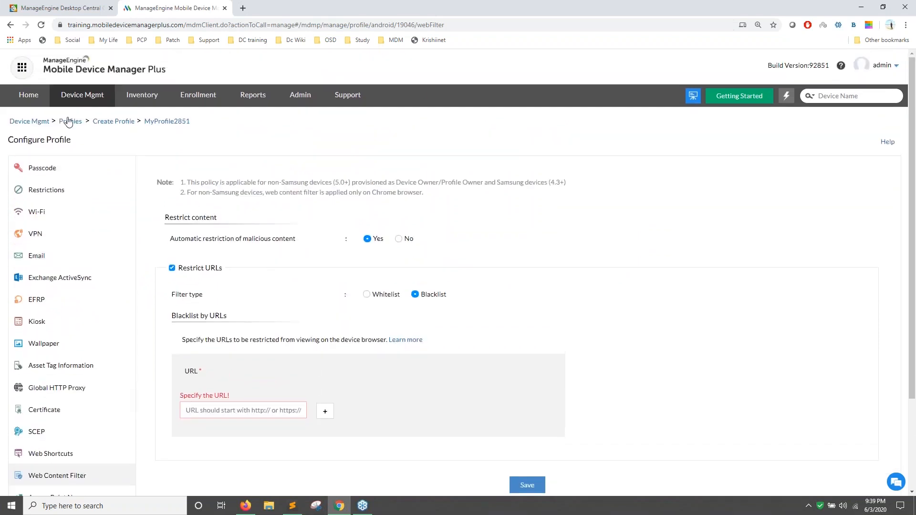
Return to Device Mgmt's Devices list and tick the first Android device.
click(40, 125)
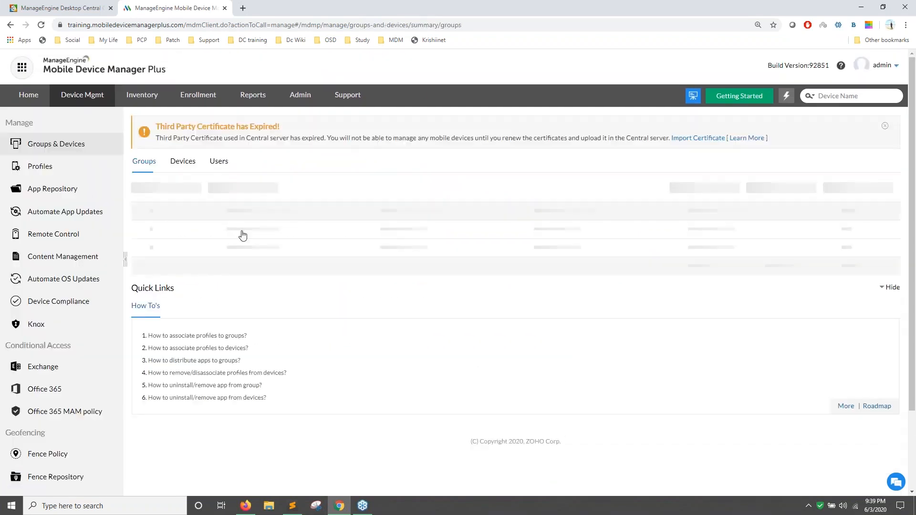
click(178, 162)
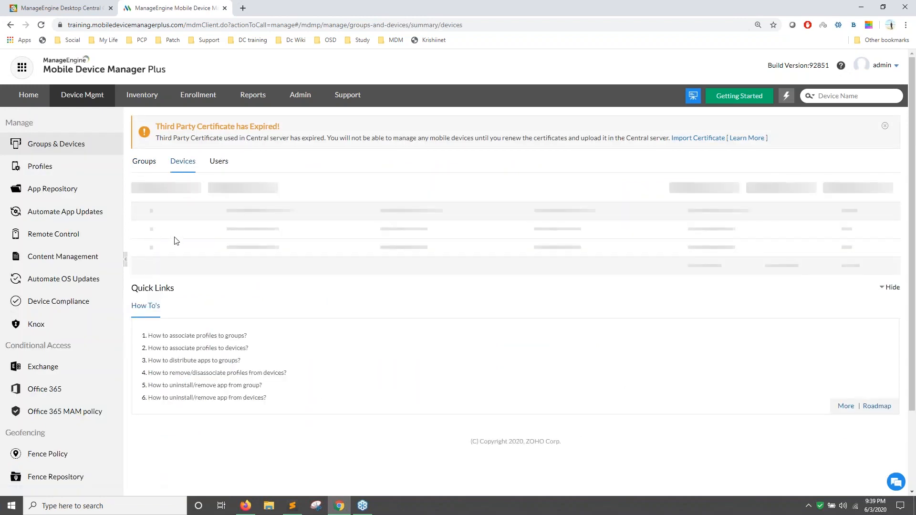
click(146, 235)
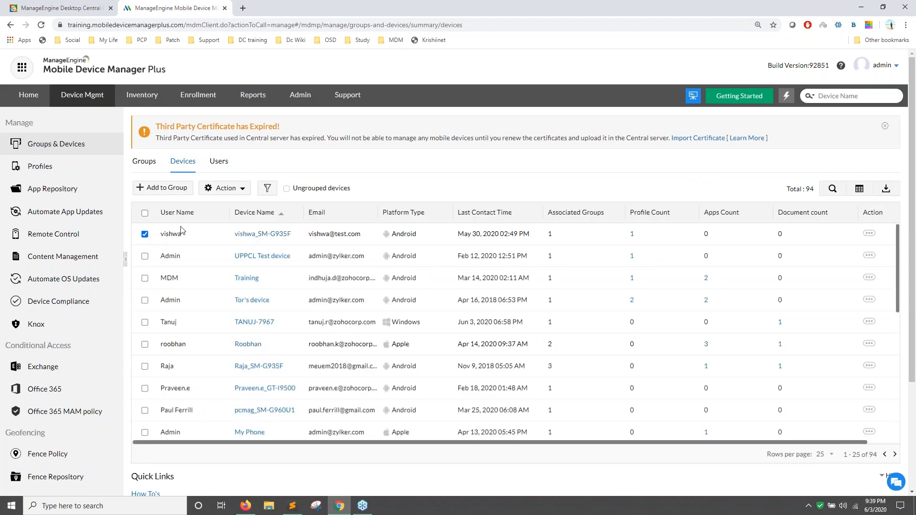
Open Action > Associate Profile, close it without associating, and view Groups.
click(226, 188)
click(234, 206)
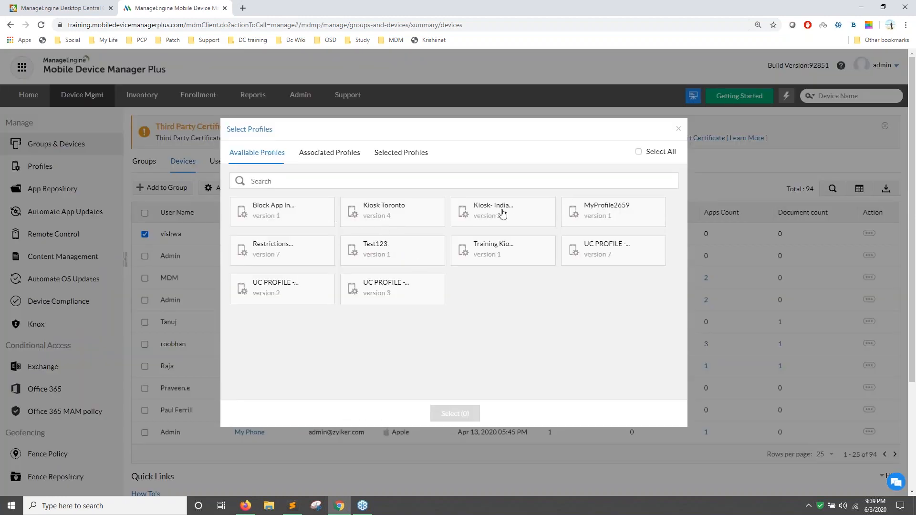
click(680, 131)
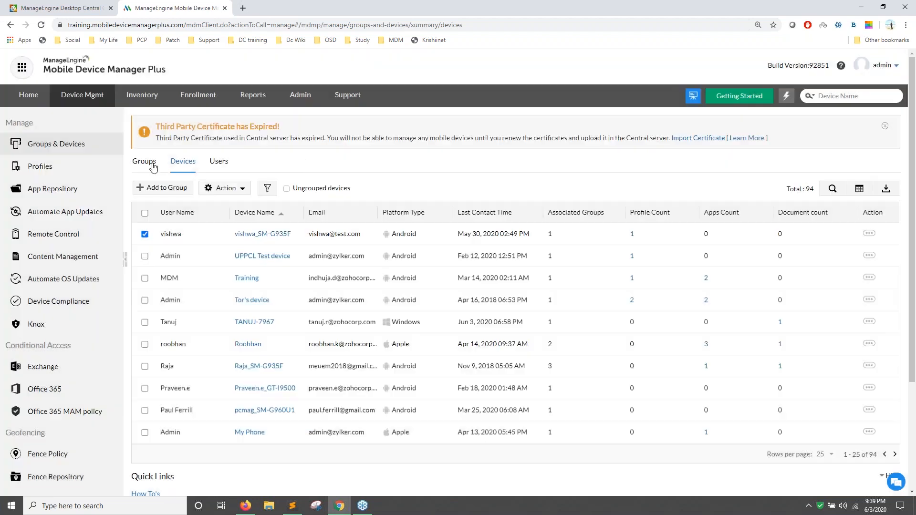
click(144, 162)
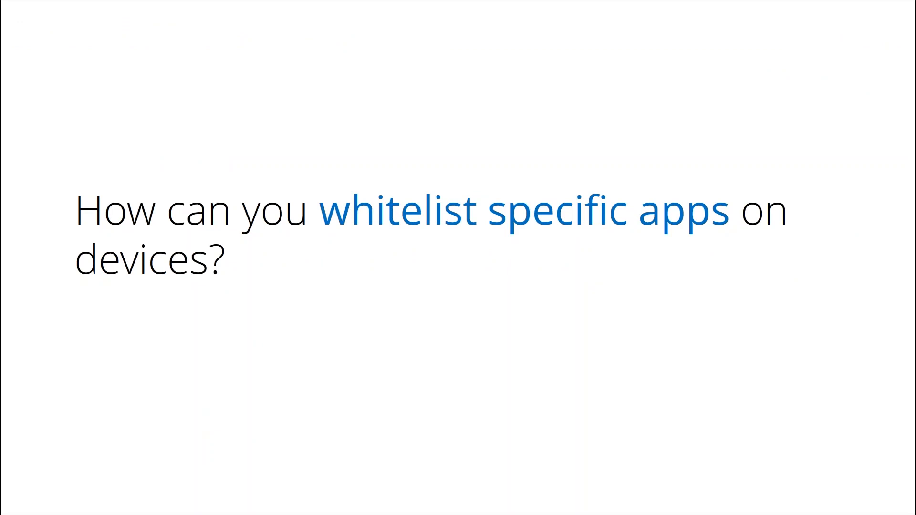
Switch from the whitelisting slide back to the Groups & Devices page listing 72 groups.
key(alt+Tab)
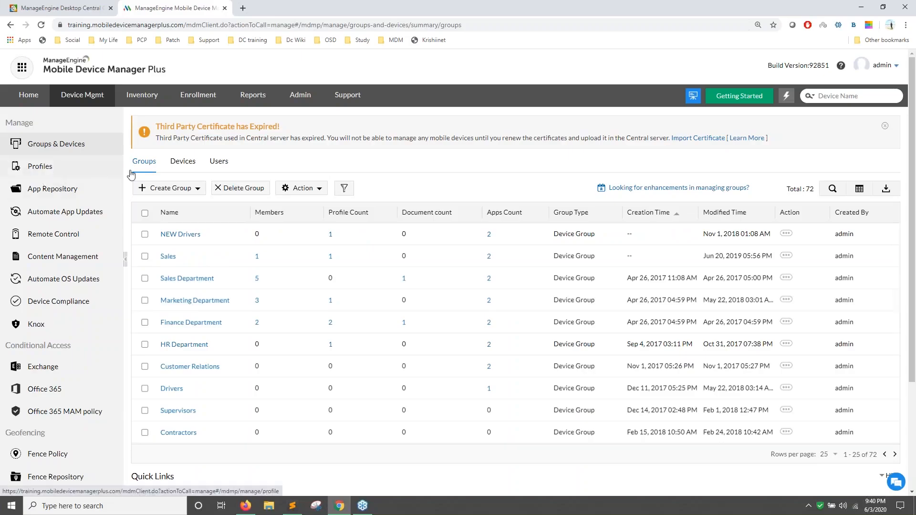
Create an Android profile named MyProfile2852 and go to its Kiosk policy settings.
click(64, 169)
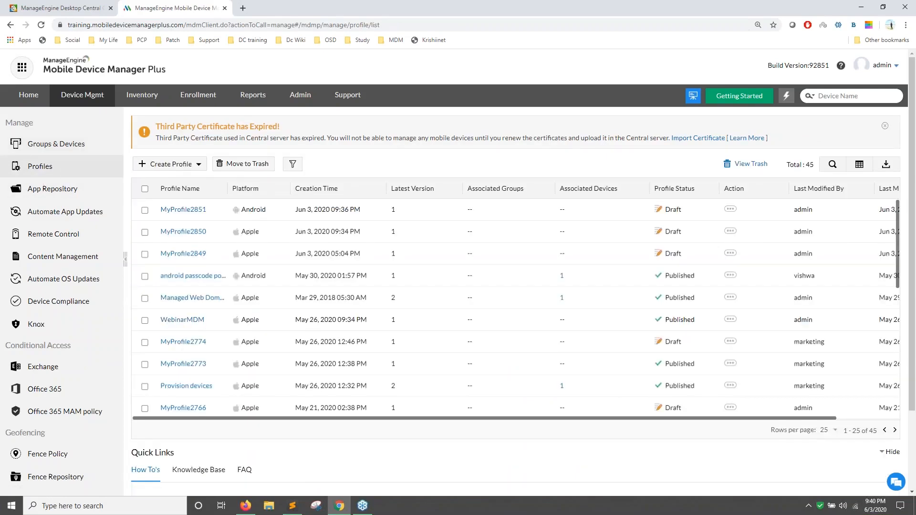
click(172, 164)
click(180, 201)
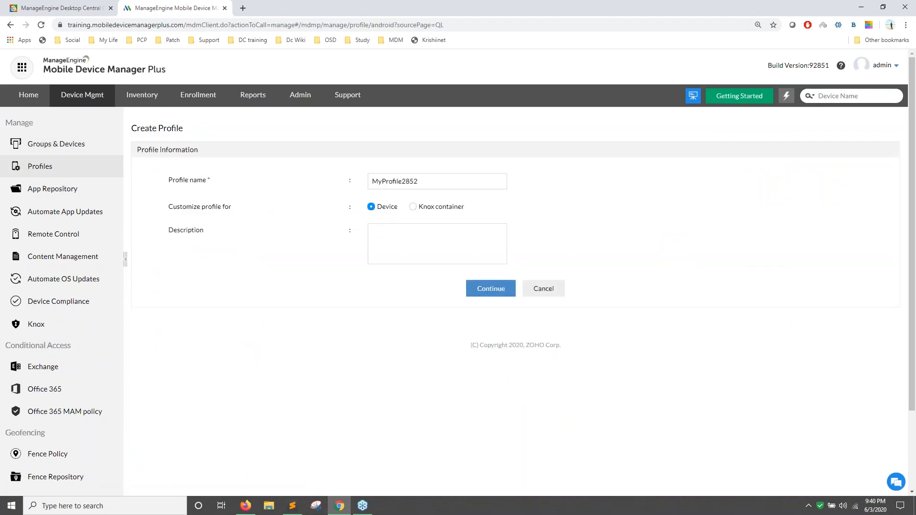
click(491, 288)
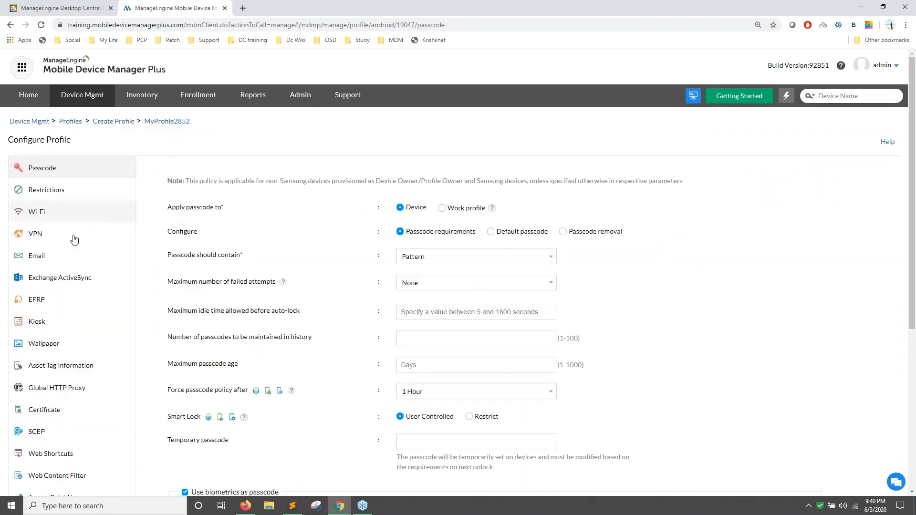
click(58, 322)
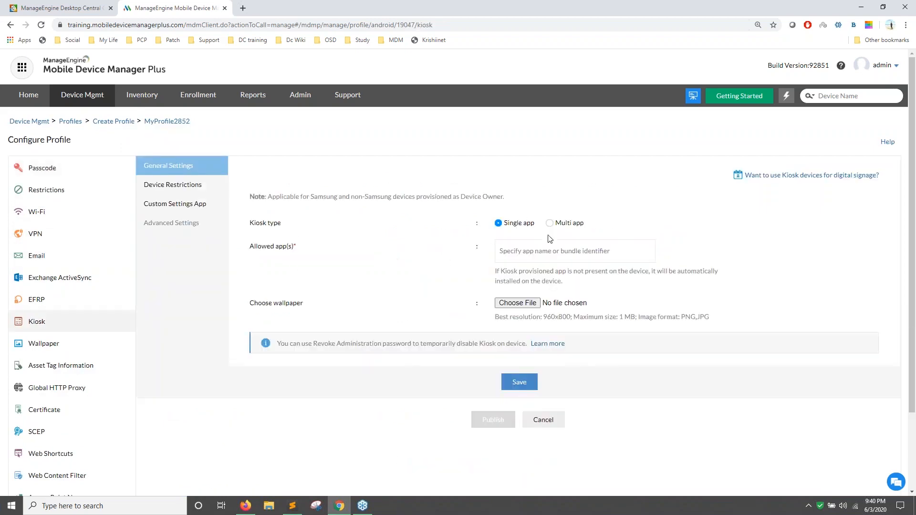
Switch the kiosk to Multi app and allow YouTube, Google App and Voice Recorder.
click(533, 256)
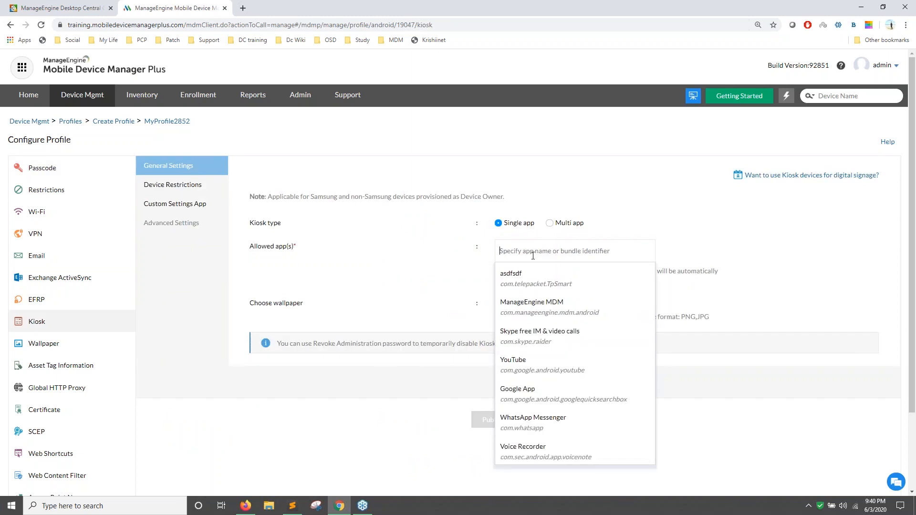
click(528, 389)
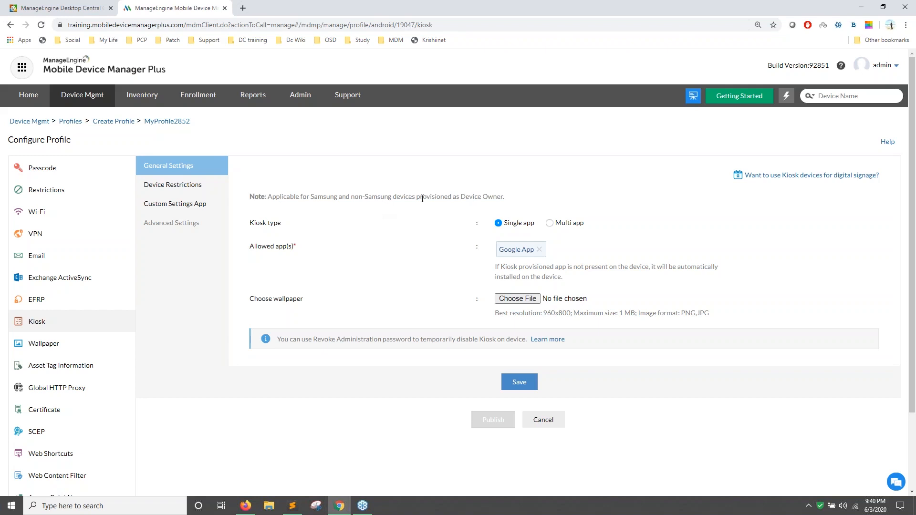
drag(461, 196, 503, 197)
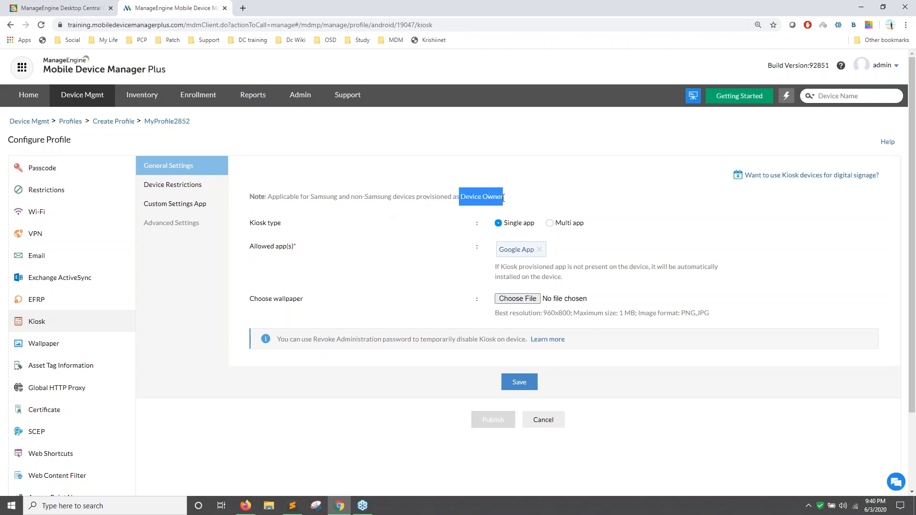
click(550, 224)
click(543, 251)
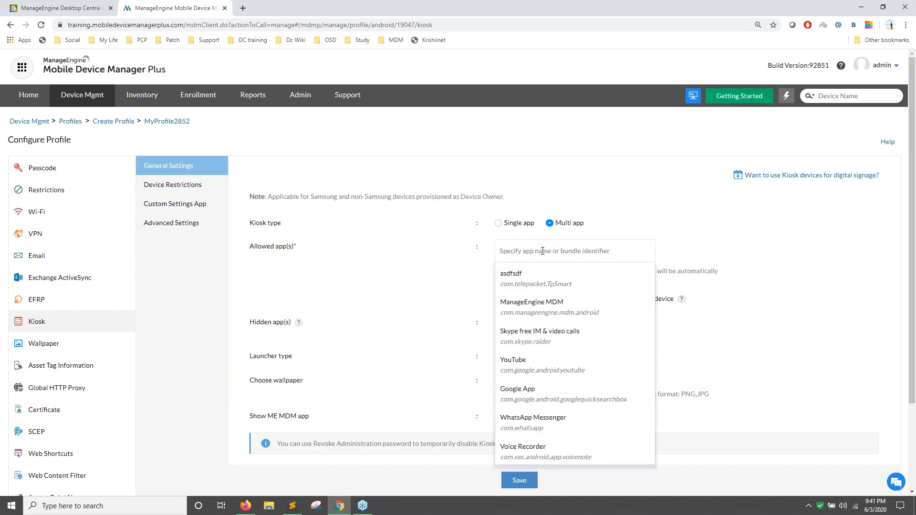
click(541, 372)
click(537, 413)
click(538, 467)
Keep the MDM launcher instead of the device launcher, then go to Device Restrictions.
click(432, 347)
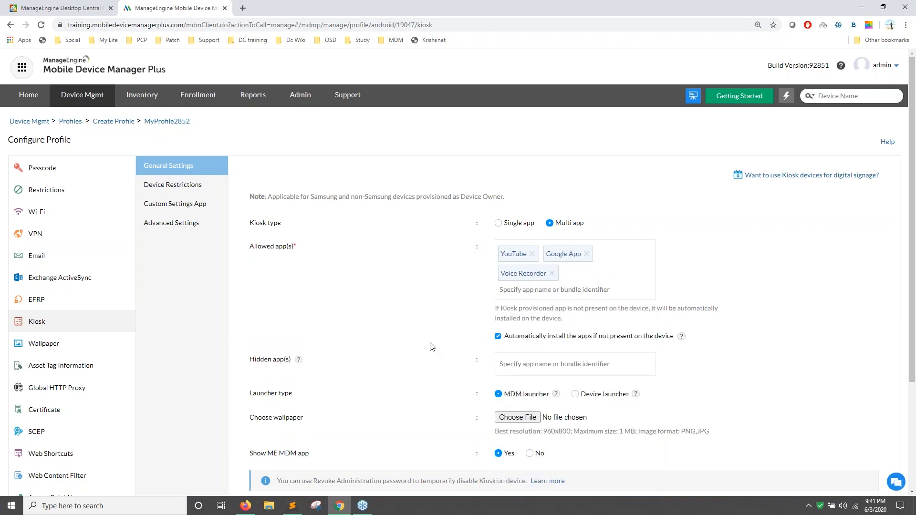
scroll(432, 347, down, 2)
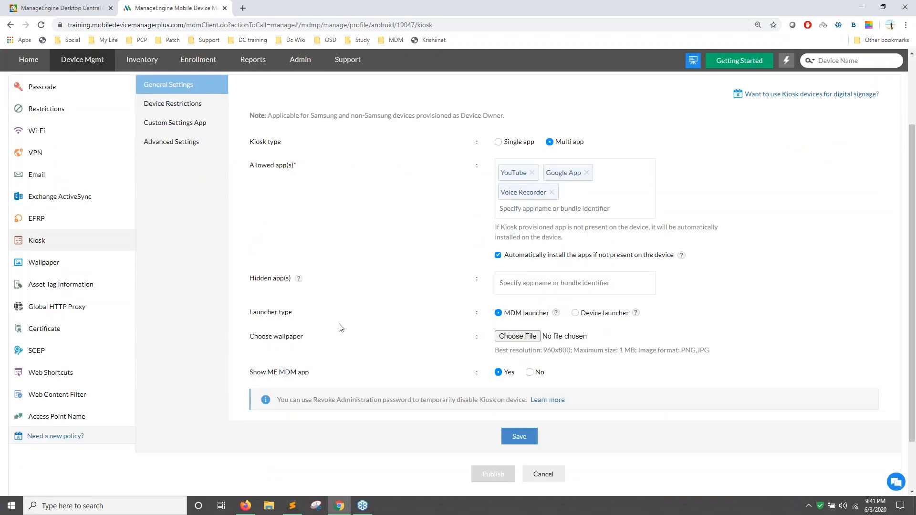
click(575, 315)
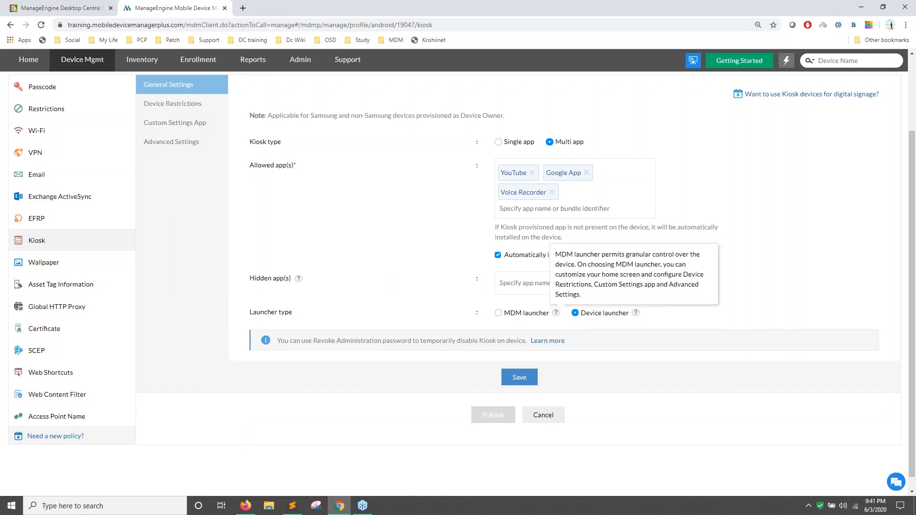
scroll(334, 249, up, 2)
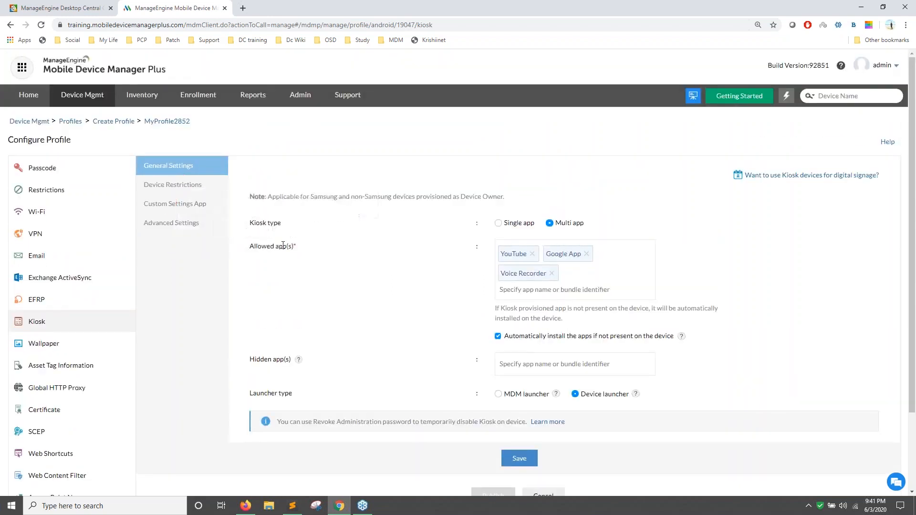
scroll(493, 292, down, 2)
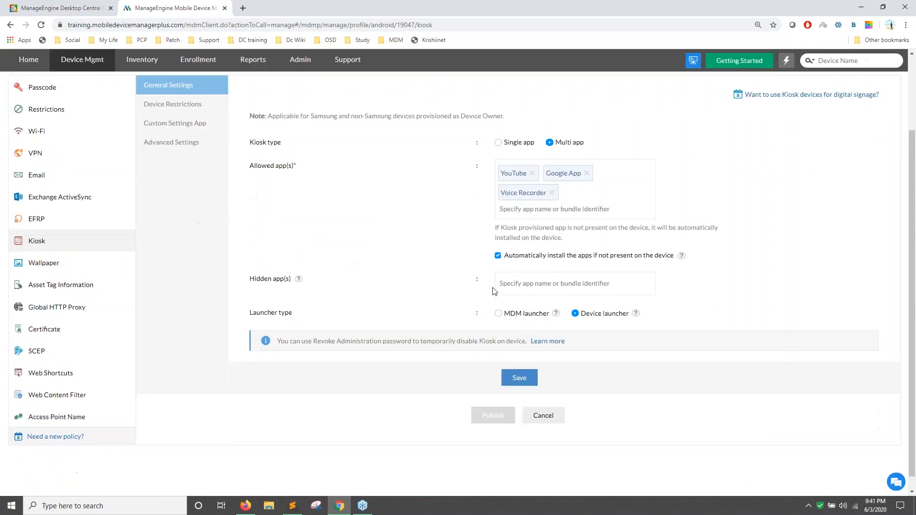
click(499, 314)
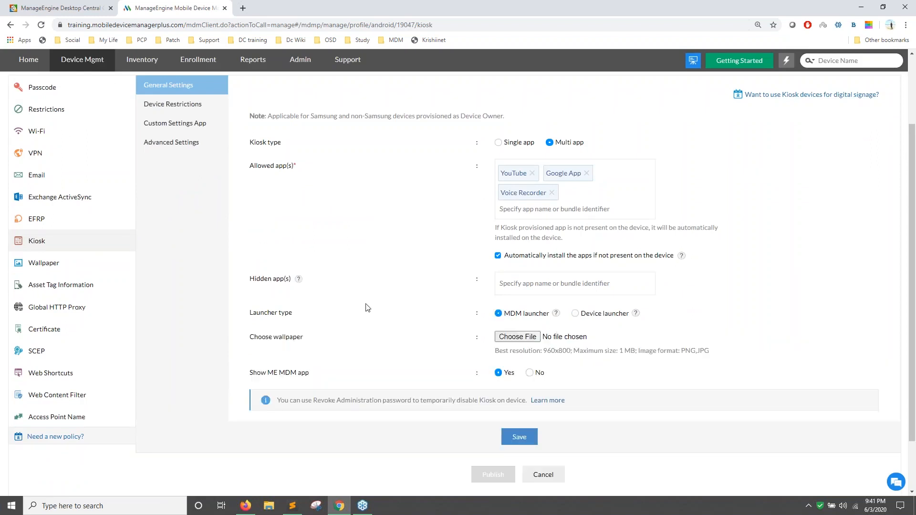
scroll(365, 306, up, 2)
click(208, 190)
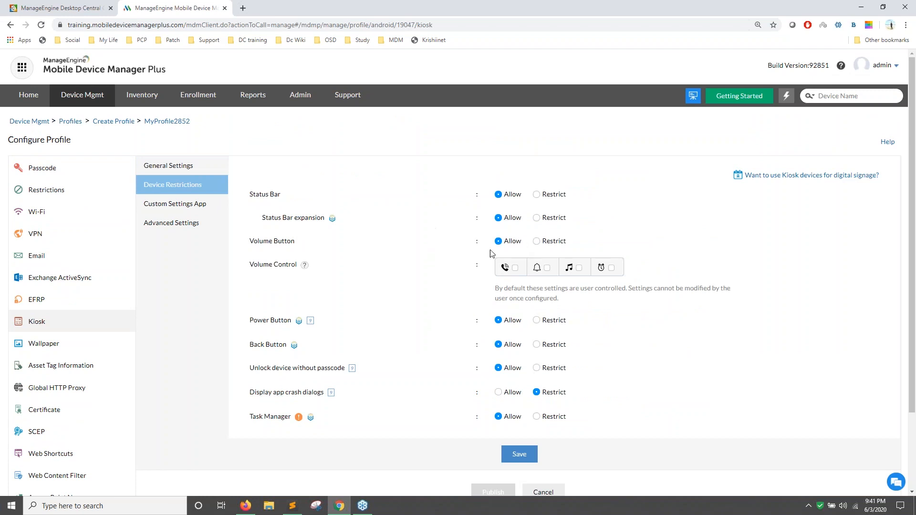
Review the volume controls, Custom Settings App and Advanced Settings options of the kiosk.
click(528, 263)
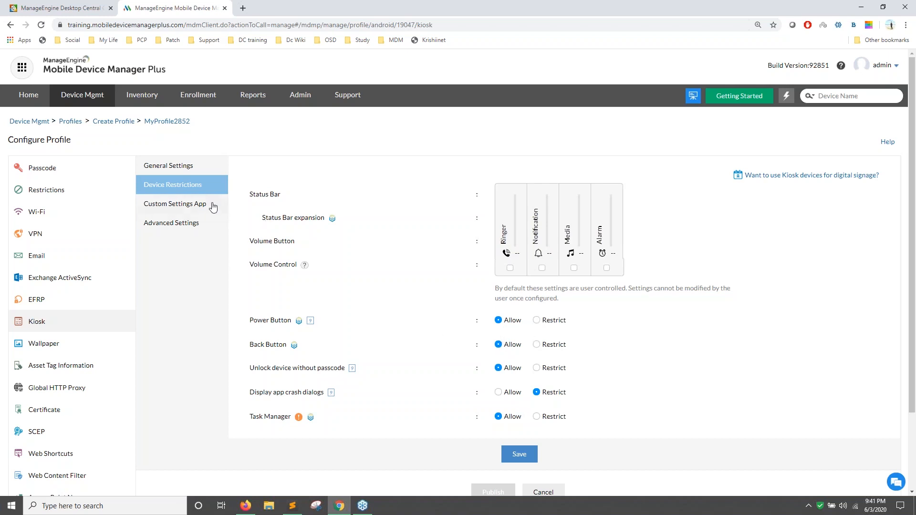
click(190, 207)
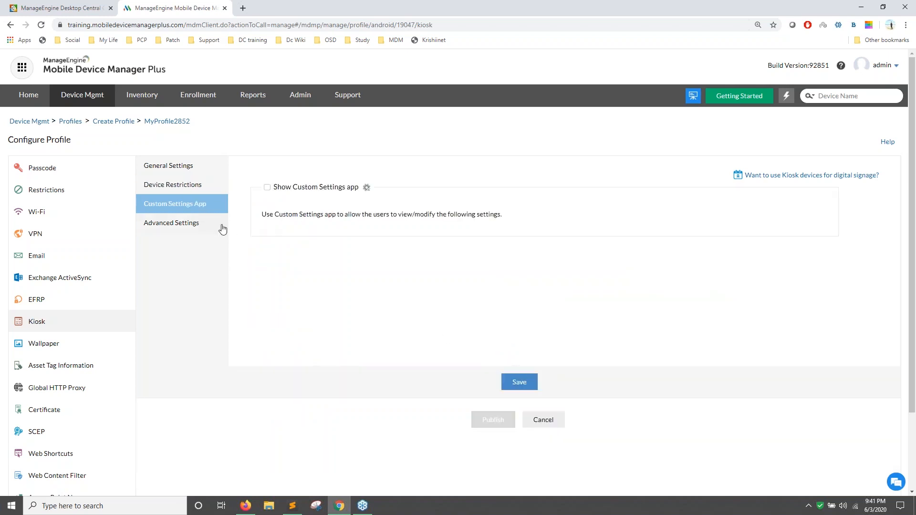
click(203, 227)
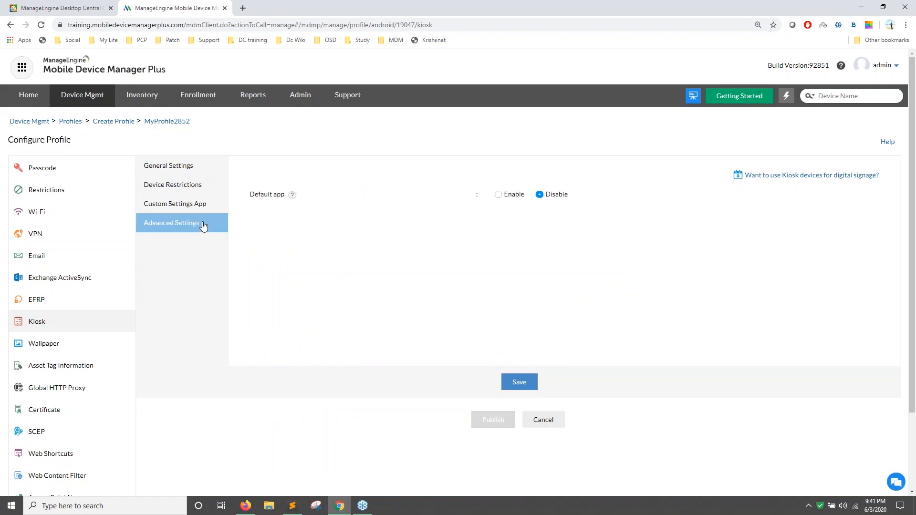
Save the kiosk settings with Default app disabled and return to the Profiles list.
click(498, 195)
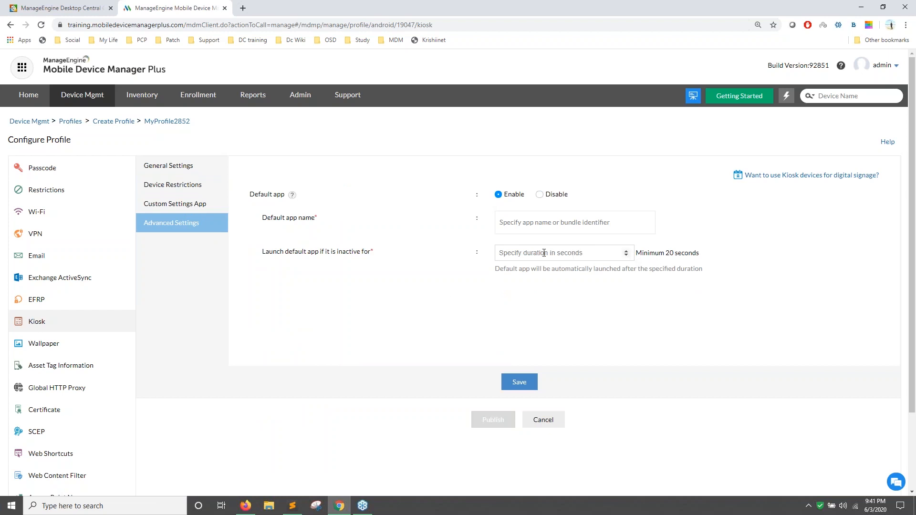
click(508, 223)
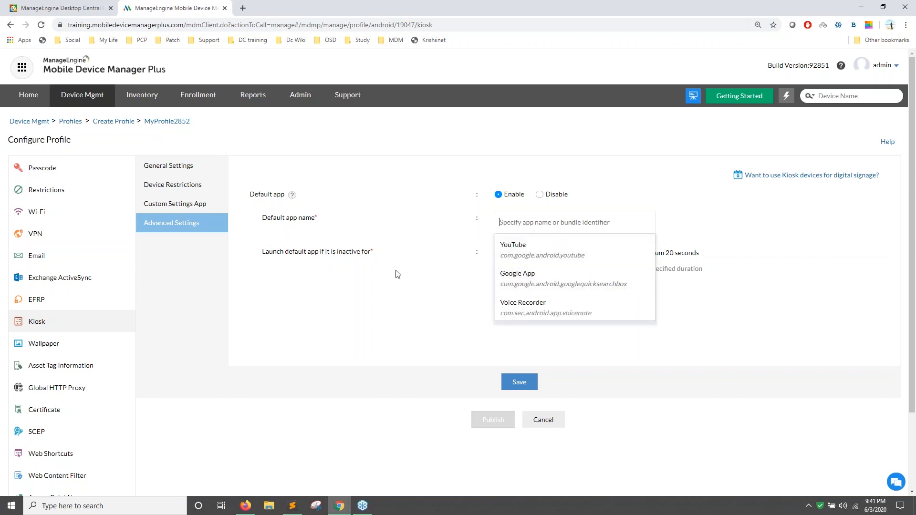
click(513, 386)
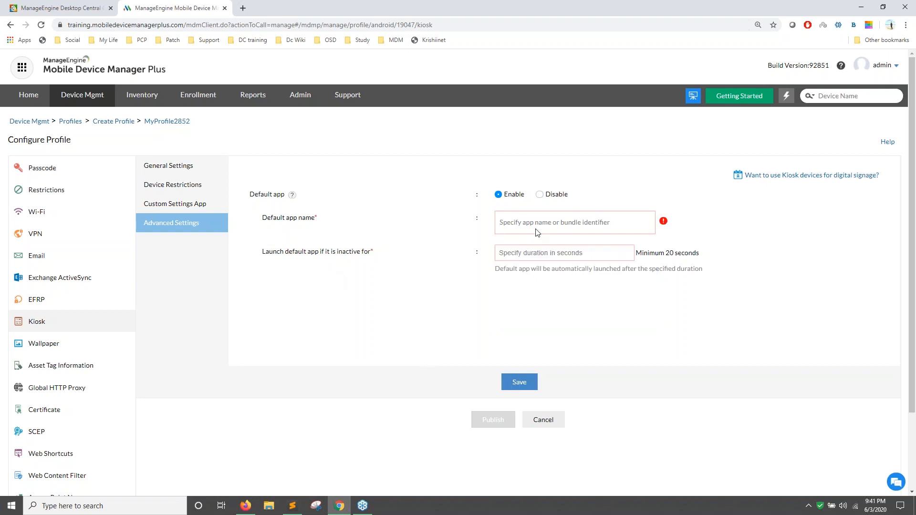
click(539, 194)
click(515, 386)
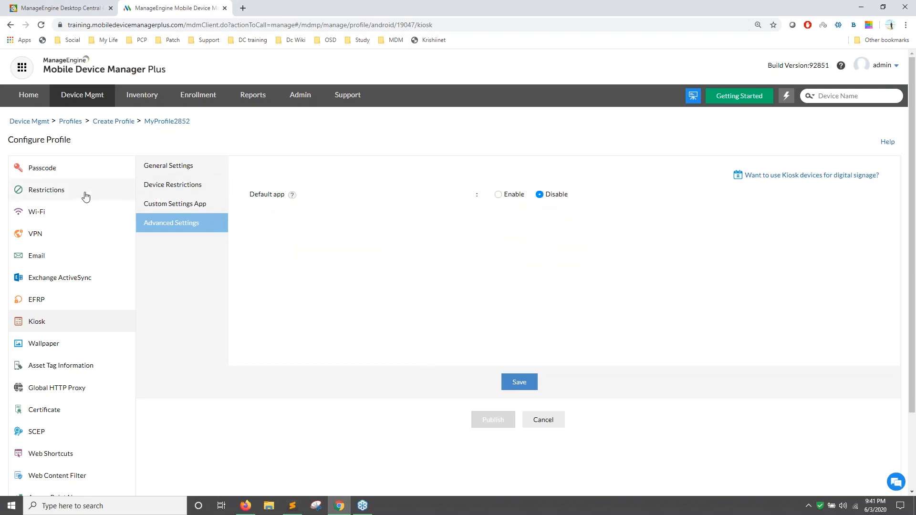
click(68, 122)
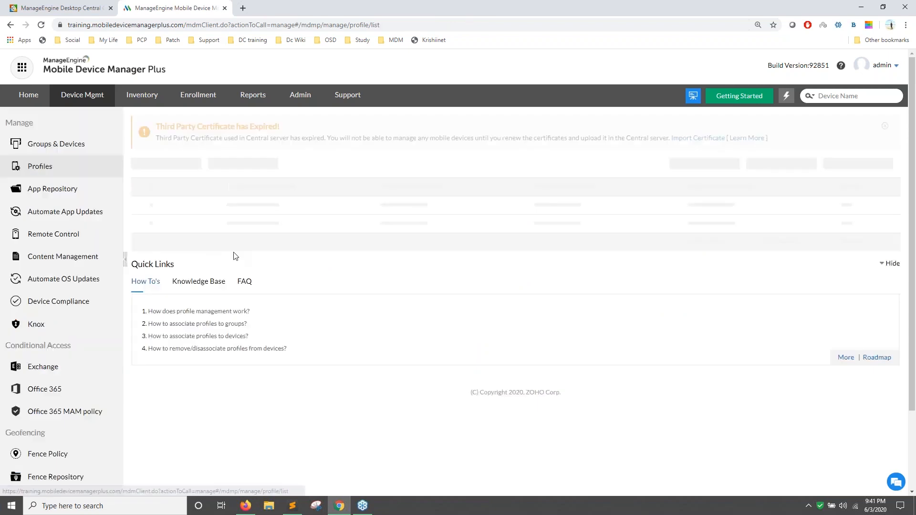
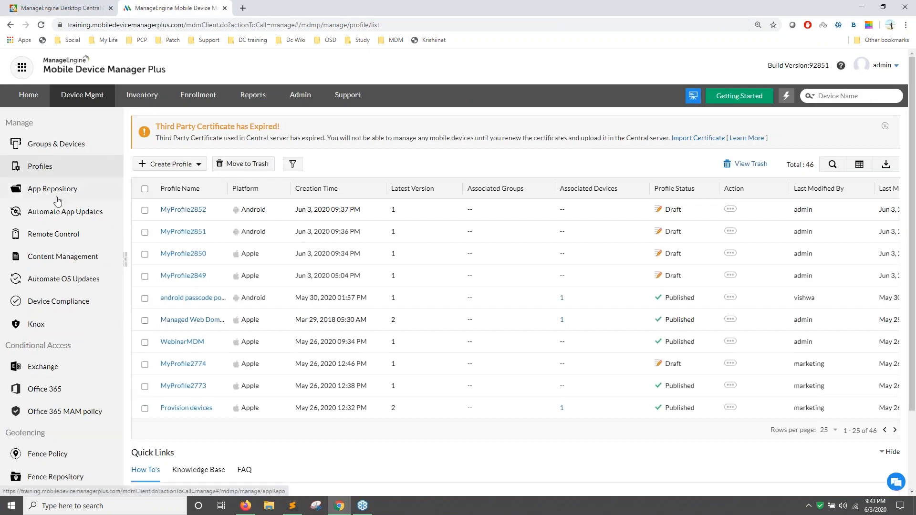
Start a remote control session on the Android device from the Remote Control list.
click(73, 235)
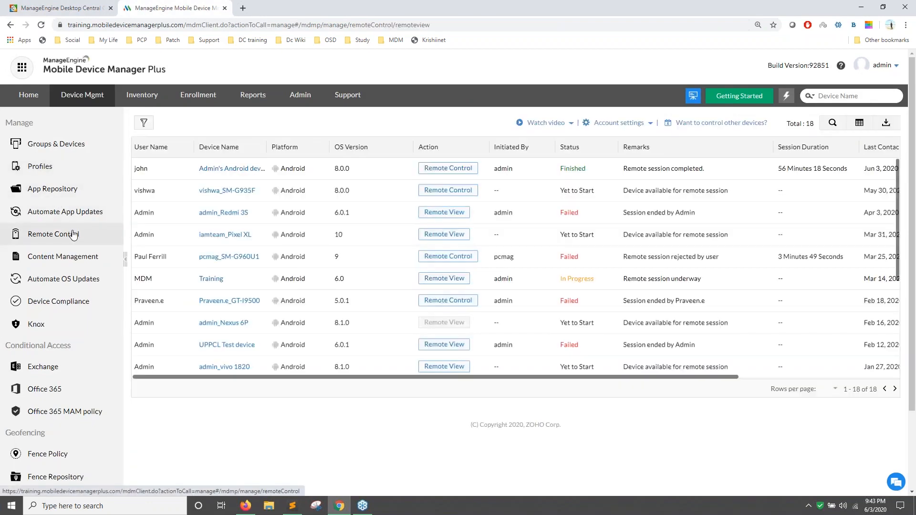
click(440, 177)
click(430, 303)
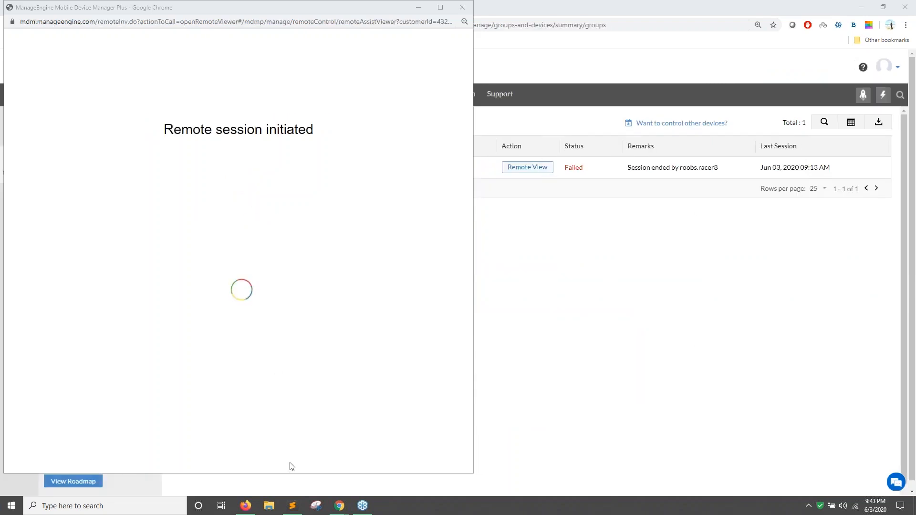
Switch to the Desktop Central window so the Zoho Assist viewer connects.
mouse_move(338, 509)
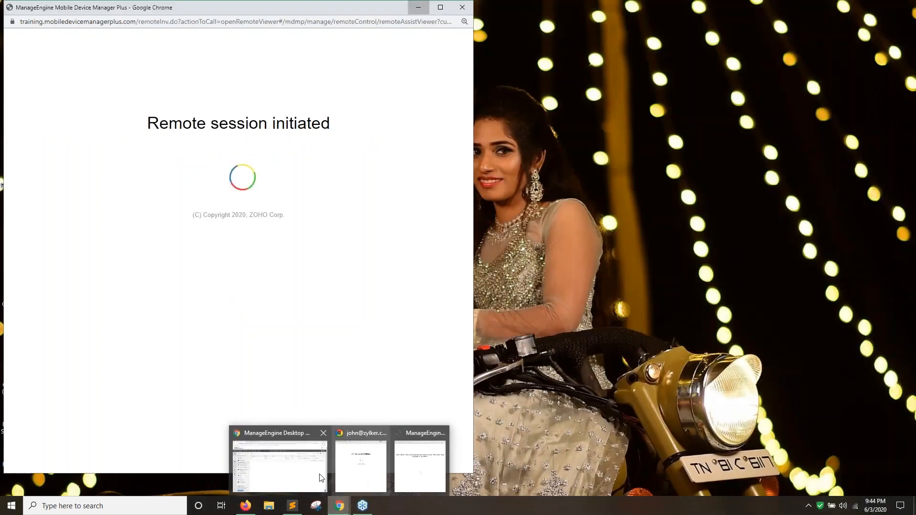
click(294, 476)
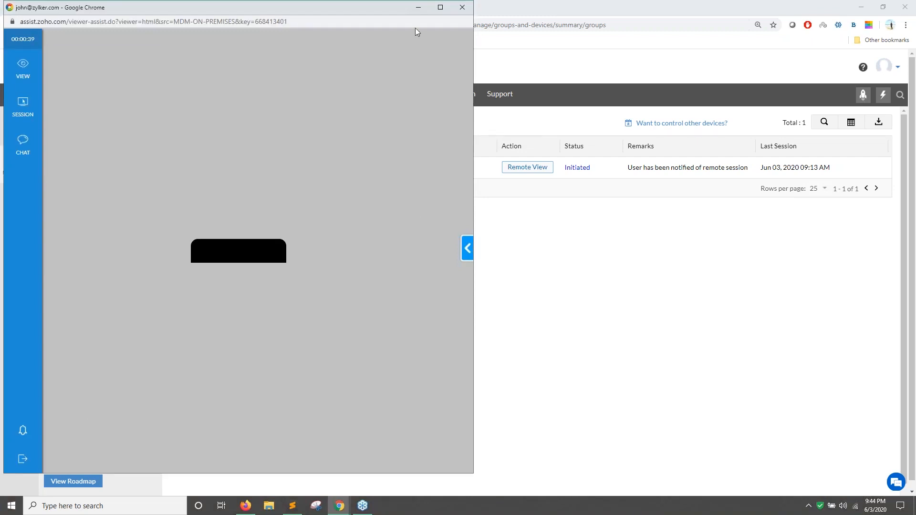
Resize the remote viewer and close the leftover remote session popup.
click(440, 7)
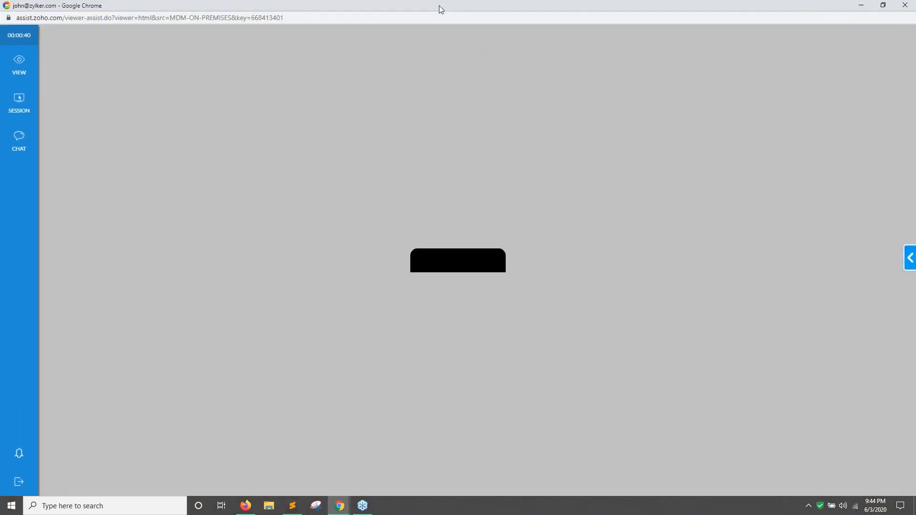
click(898, 5)
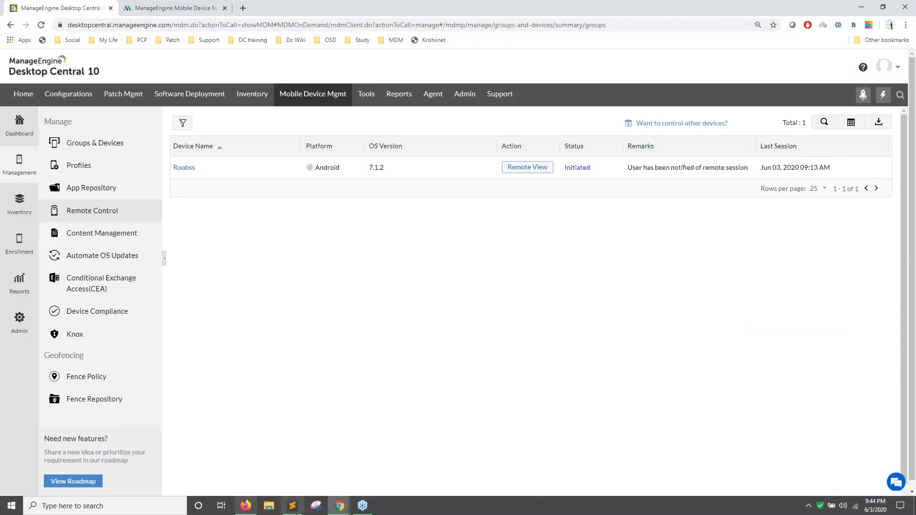
click(380, 467)
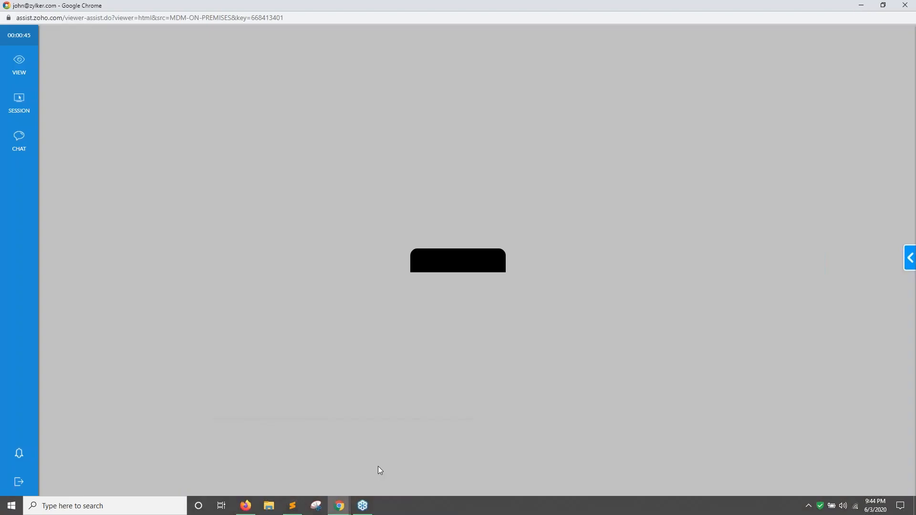
click(340, 506)
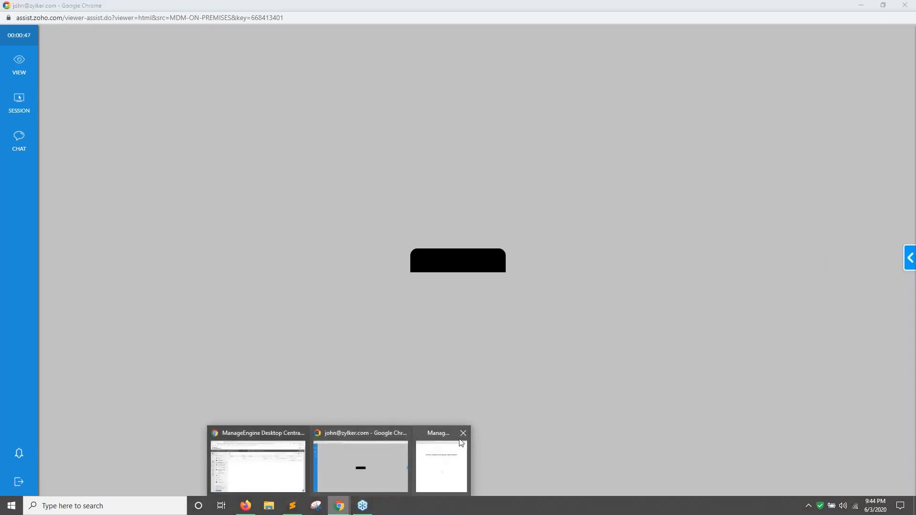
click(463, 433)
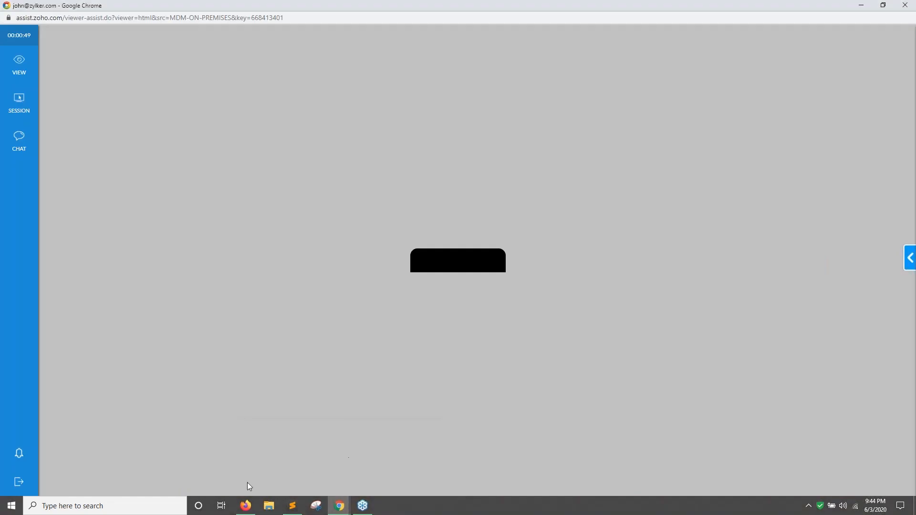
Close the Zoho Assist viewer, confirm leaving, and return to Desktop Central.
mouse_move(237, 505)
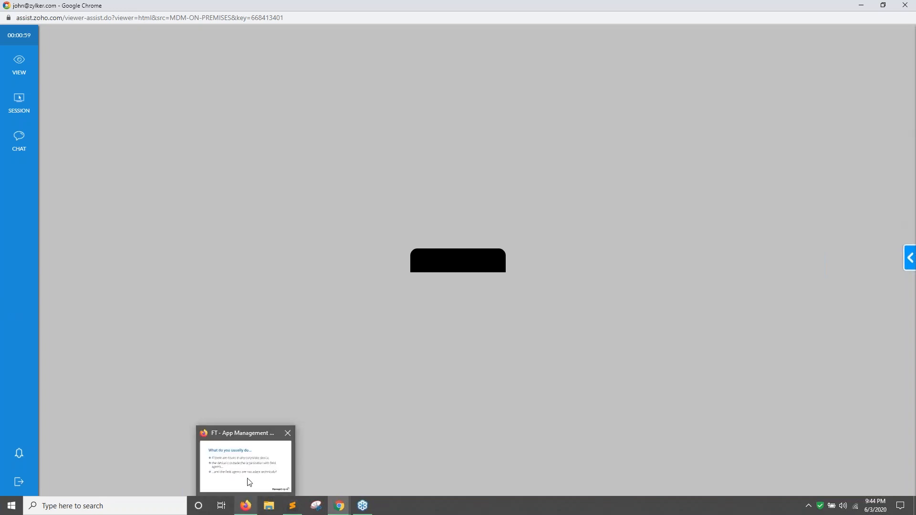
click(247, 479)
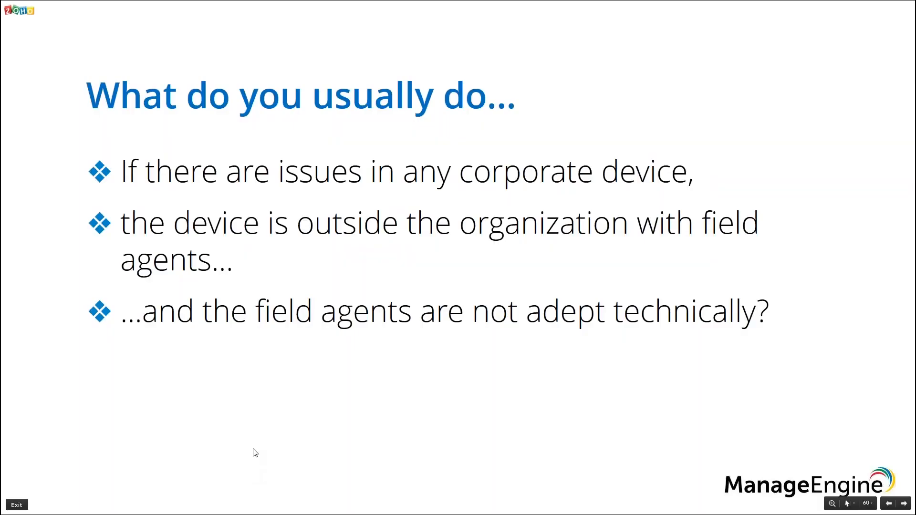
key(alt+Tab)
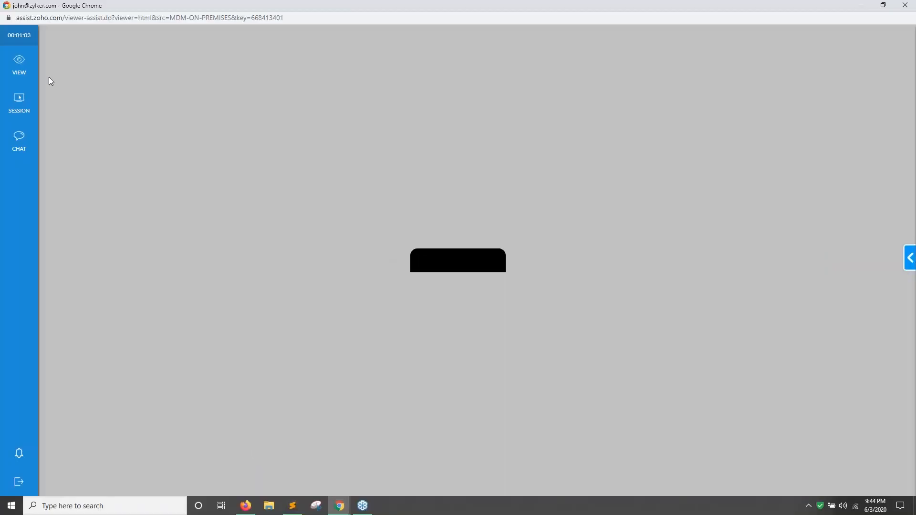
click(906, 5)
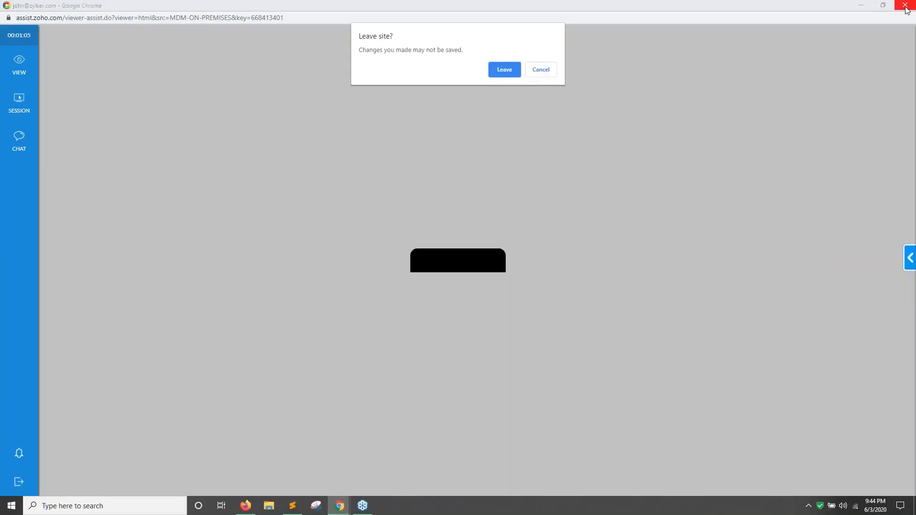
click(508, 72)
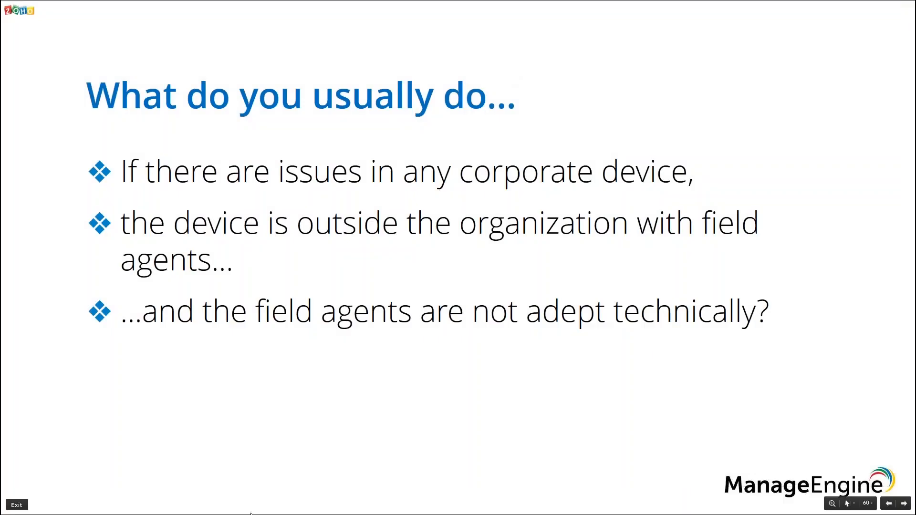
key(alt+Tab)
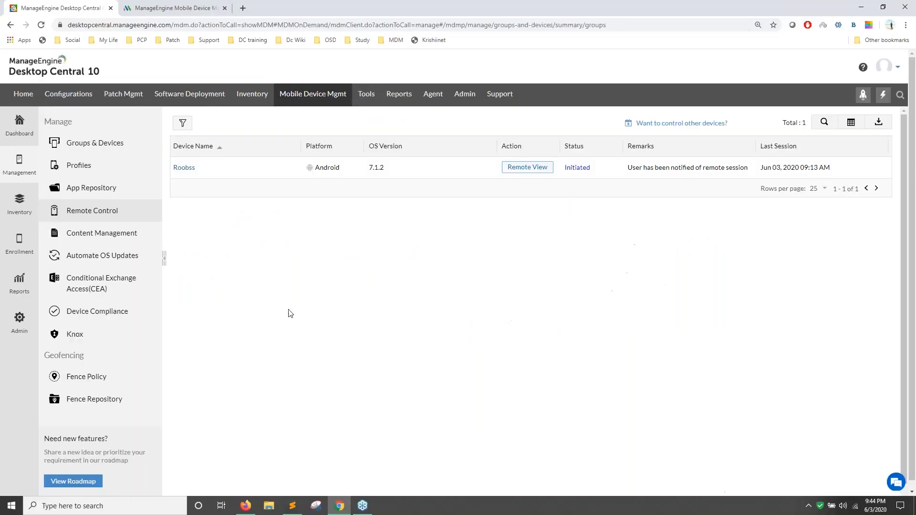
Start a new remote session on the first Android device and bring its viewer forward.
click(193, 8)
click(447, 169)
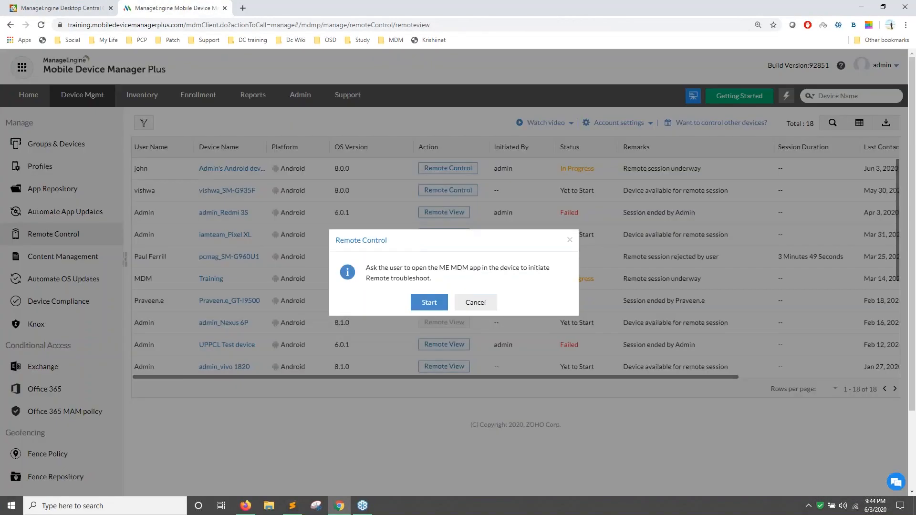
click(429, 303)
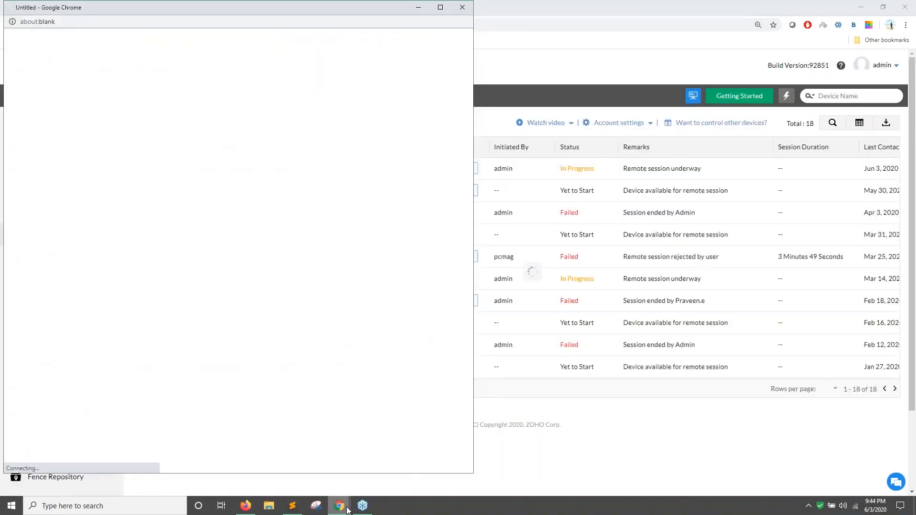
mouse_move(347, 510)
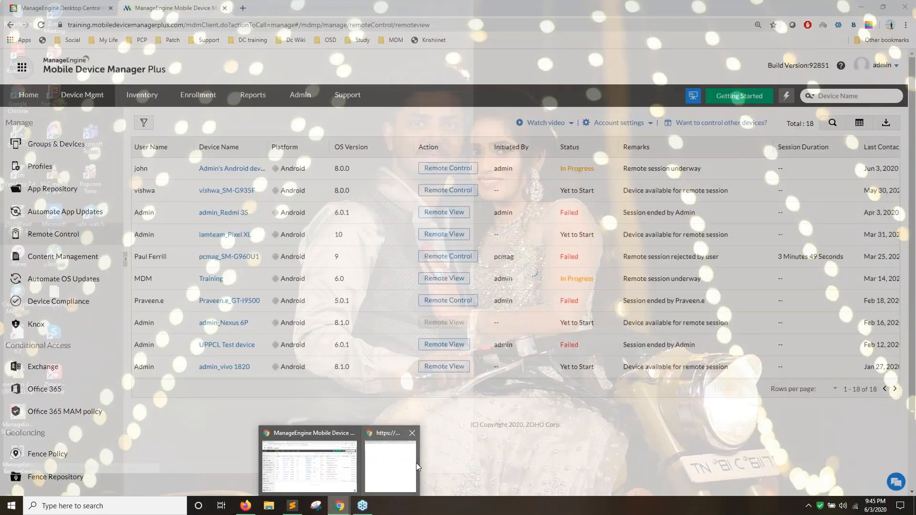
click(401, 464)
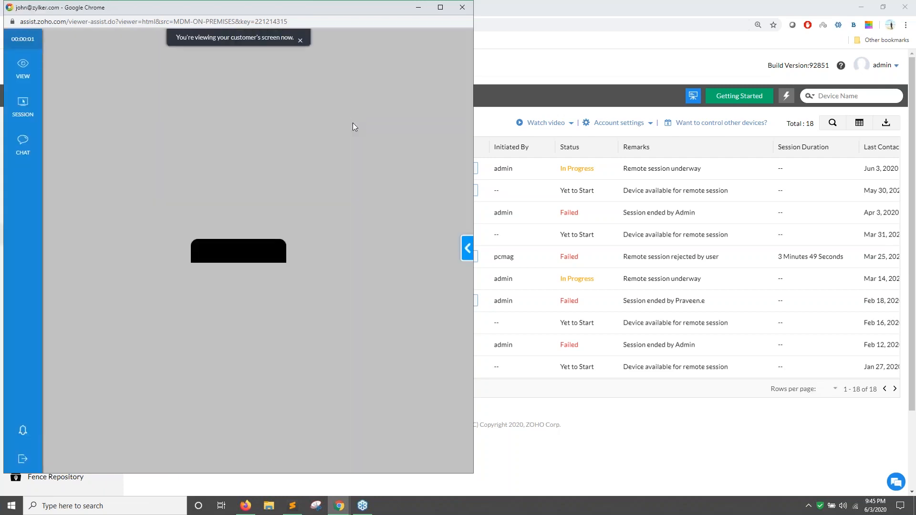
Set remote colour quality to 100% and send '/Exit-Kiosk' in the chat.
click(23, 66)
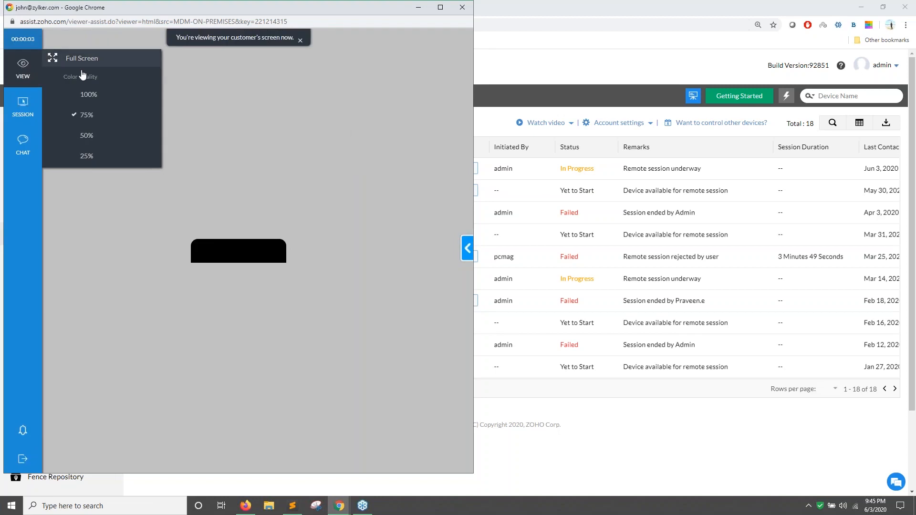
click(89, 95)
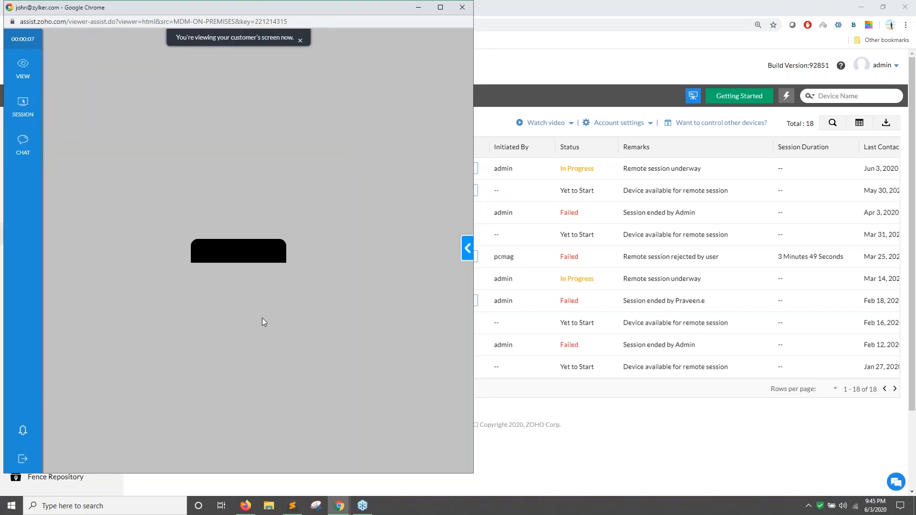
click(468, 248)
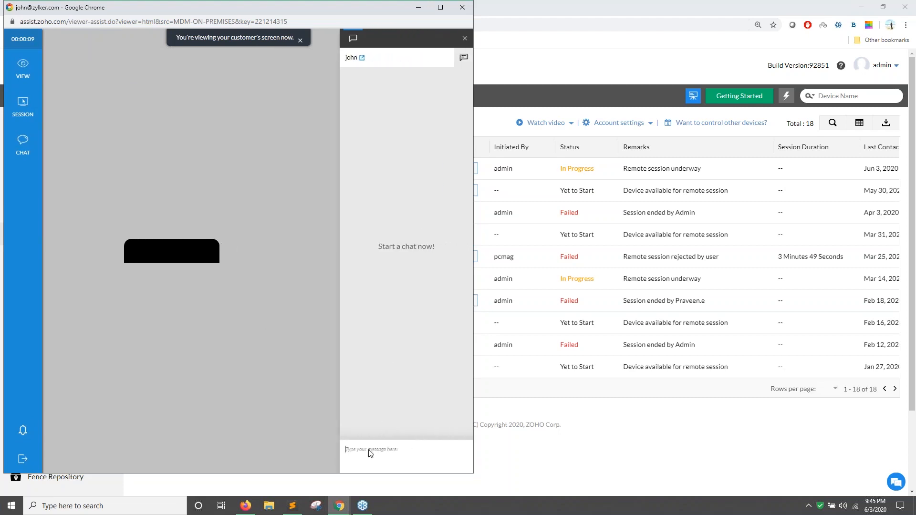
click(369, 453)
text(/Exit)
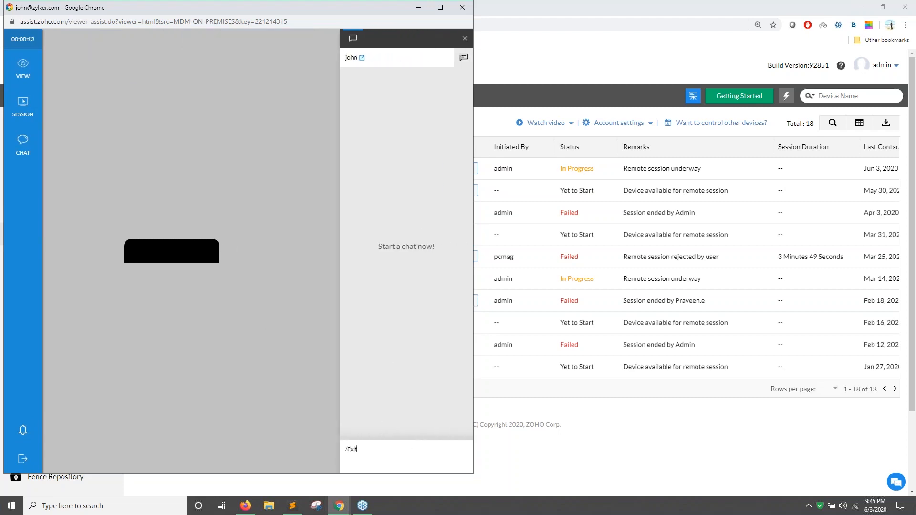
text(-Kiosk)
key(Return)
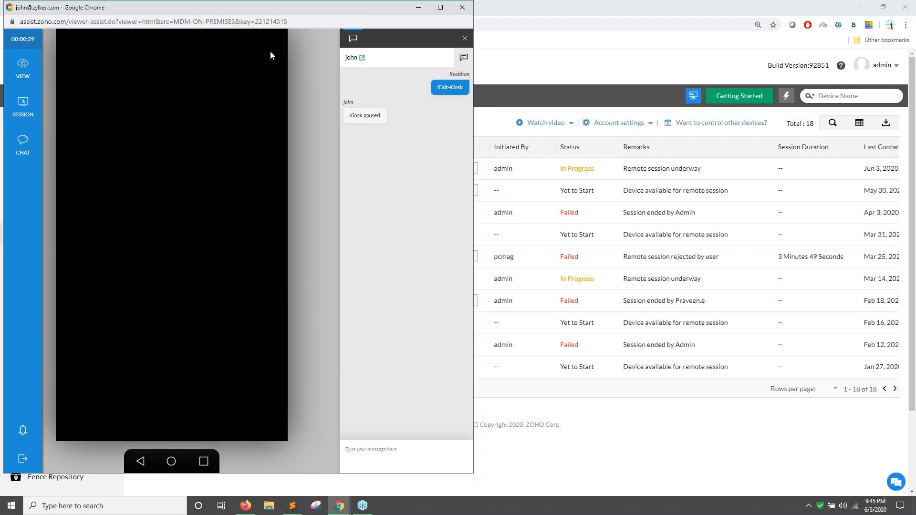
Move the remote viewer aside and minimize it to reveal the device list.
drag(340, 9, 530, 9)
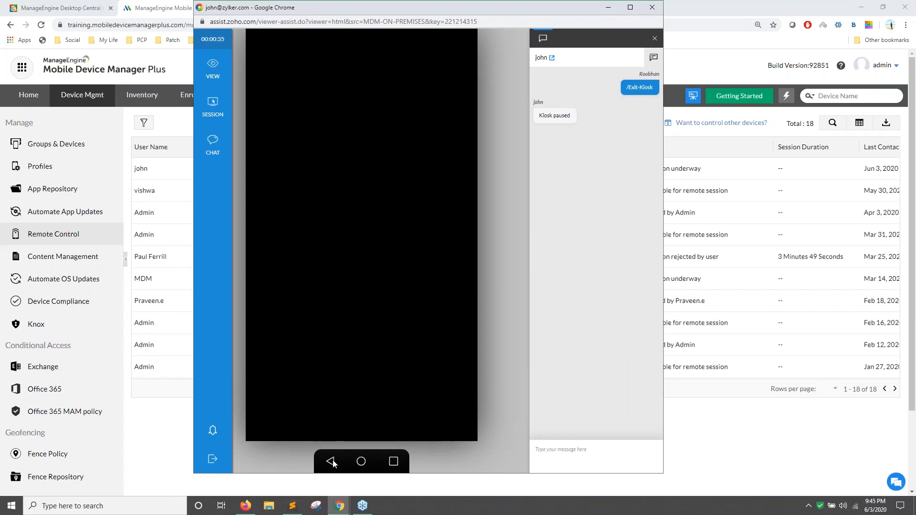
mouse_move(212, 69)
click(609, 7)
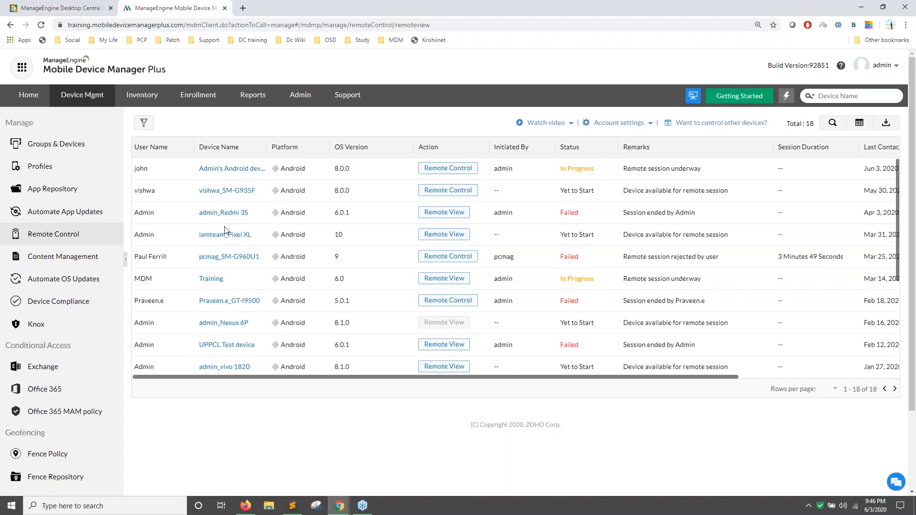
Search 'remote control in manage engine mdm' in a new browser tab.
click(243, 11)
text(d)
text(e)
key(BackSpace)
key(BackSpace)
text(r)
key(BackSpace)
key(BackSpace)
key(BackSpace)
text(rem)
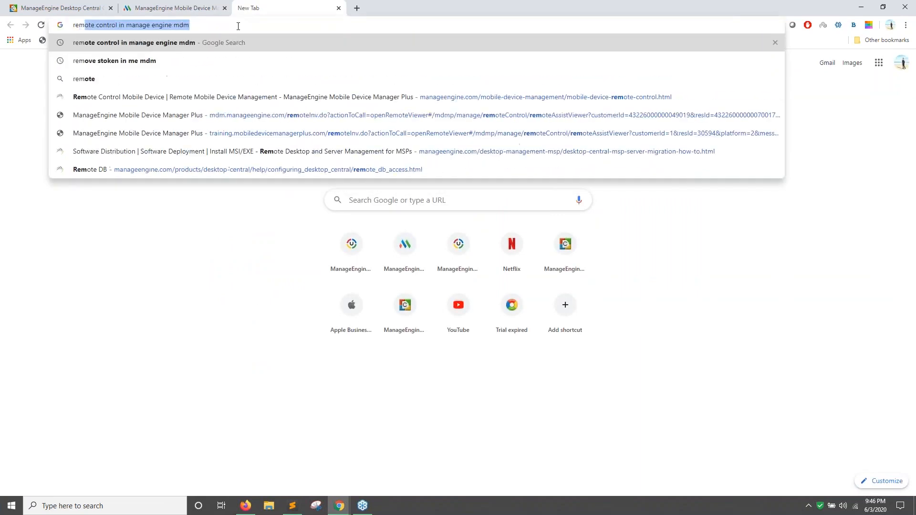
key(Down)
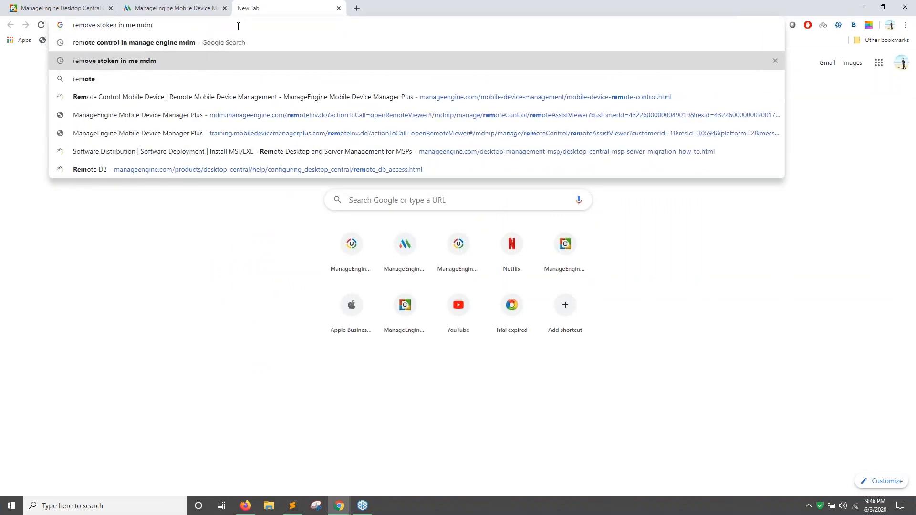
key(Up)
key(Return)
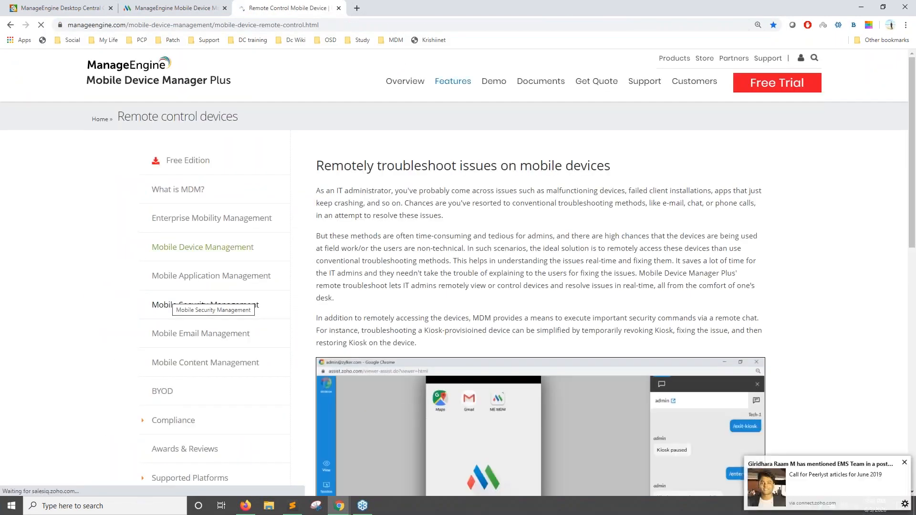
Open the list of OEMs supporting Remote Control, then return to the MDM device list.
scroll(167, 303, down, 10)
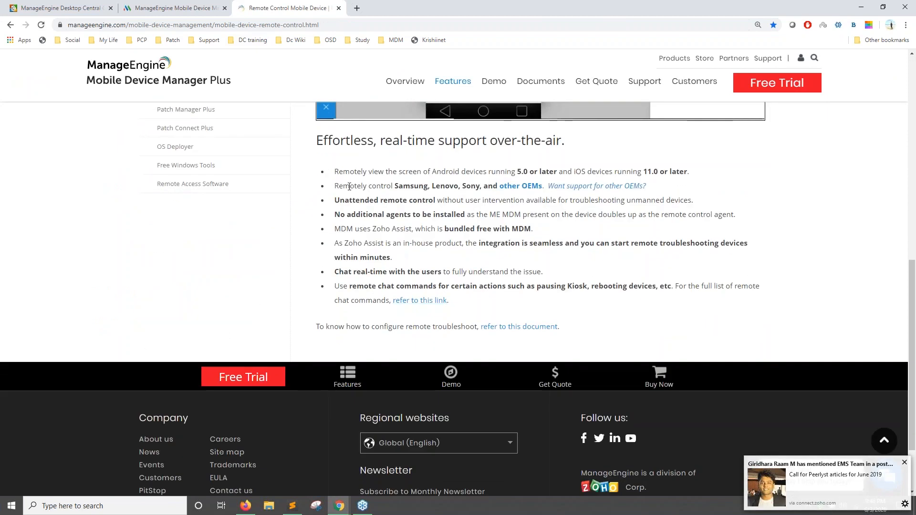
scroll(351, 184, up, 3)
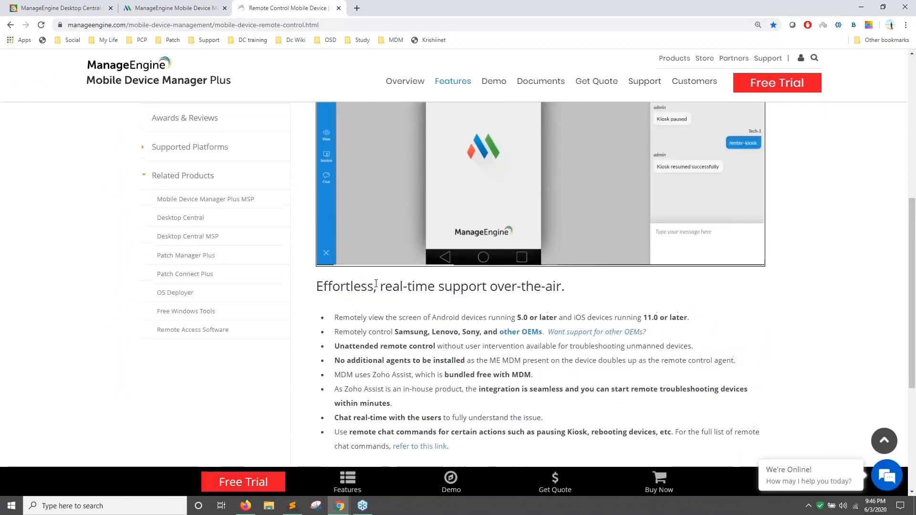
scroll(382, 287, up, 6)
scroll(433, 301, down, 5)
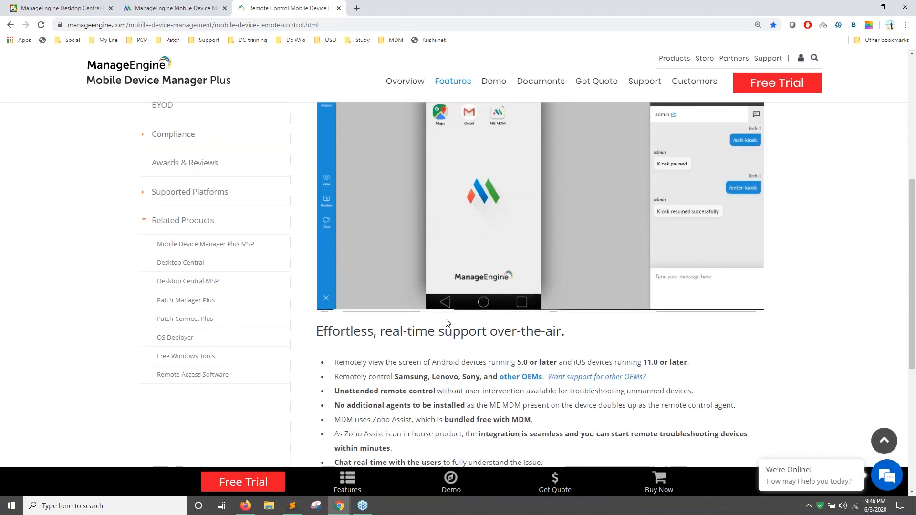
scroll(405, 340, down, 2)
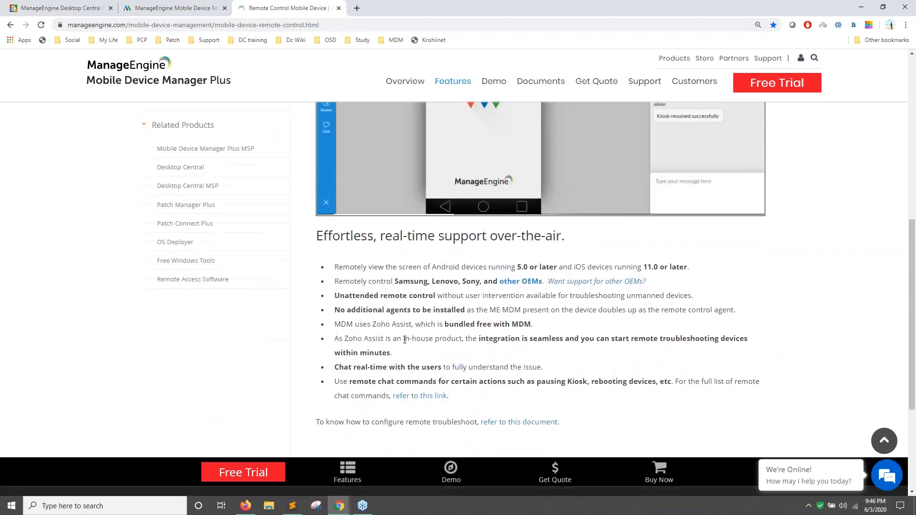
click(529, 282)
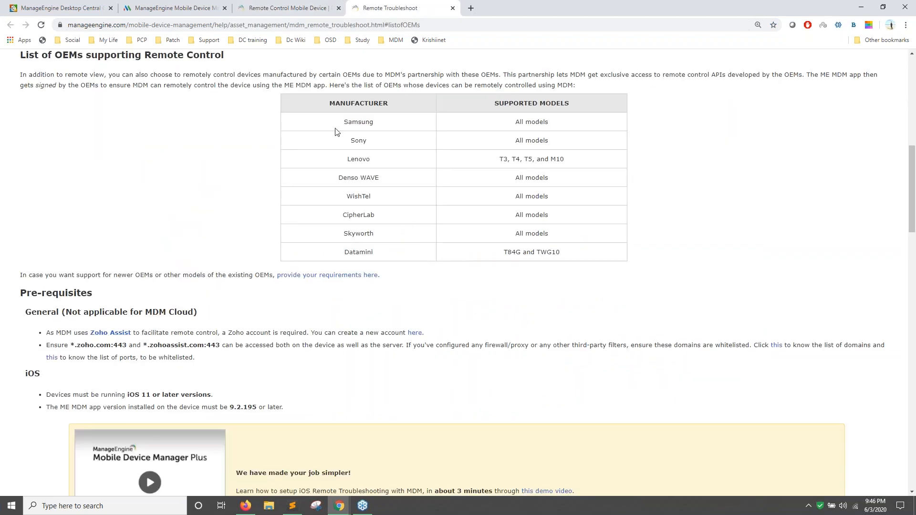
click(289, 8)
click(173, 8)
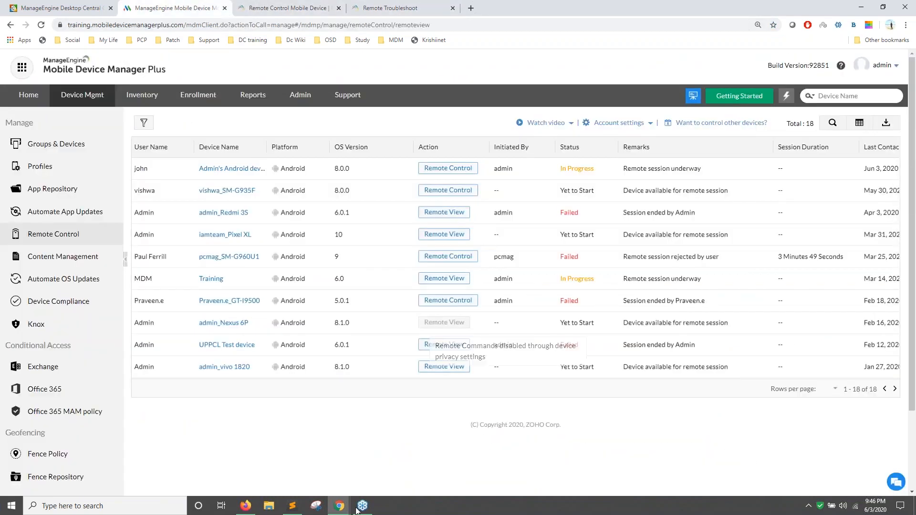
Advance the slideshow to slide 61 about restricting devices to an area.
click(246, 506)
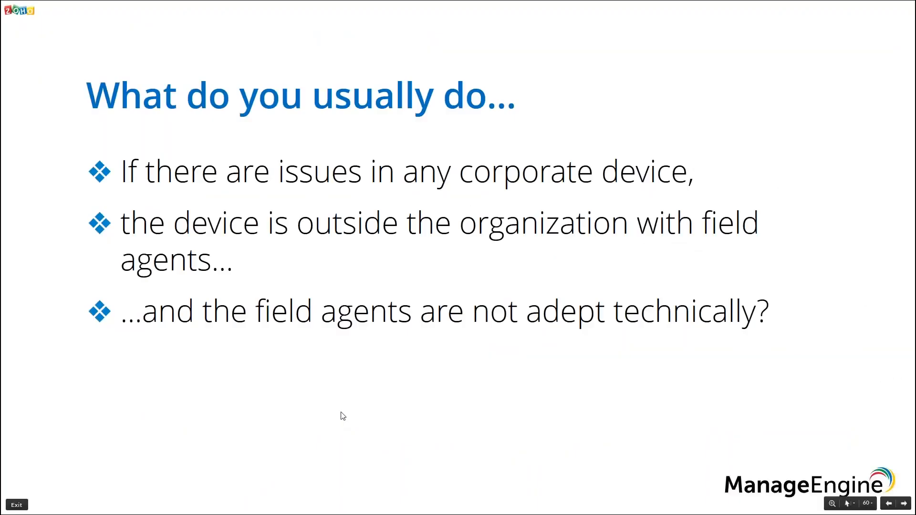
click(342, 413)
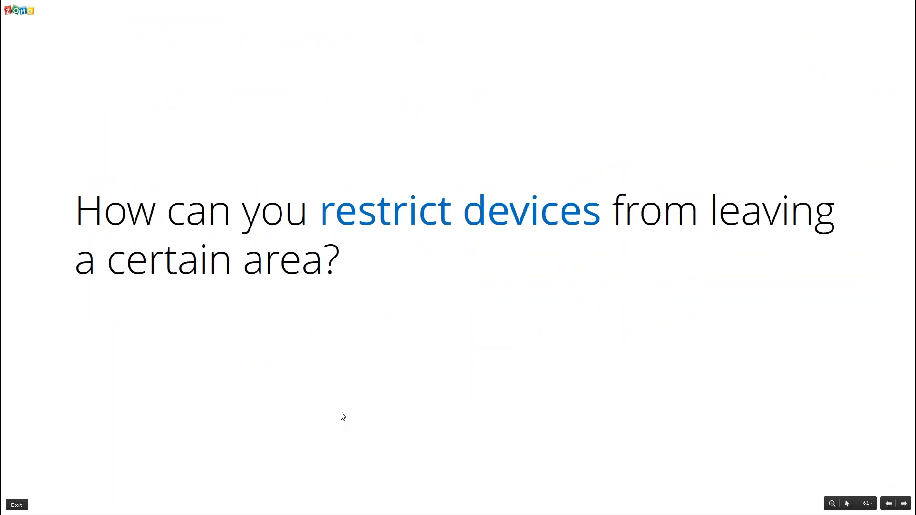
Go to the Fence Repository and start a new fence.
key(alt+Tab)
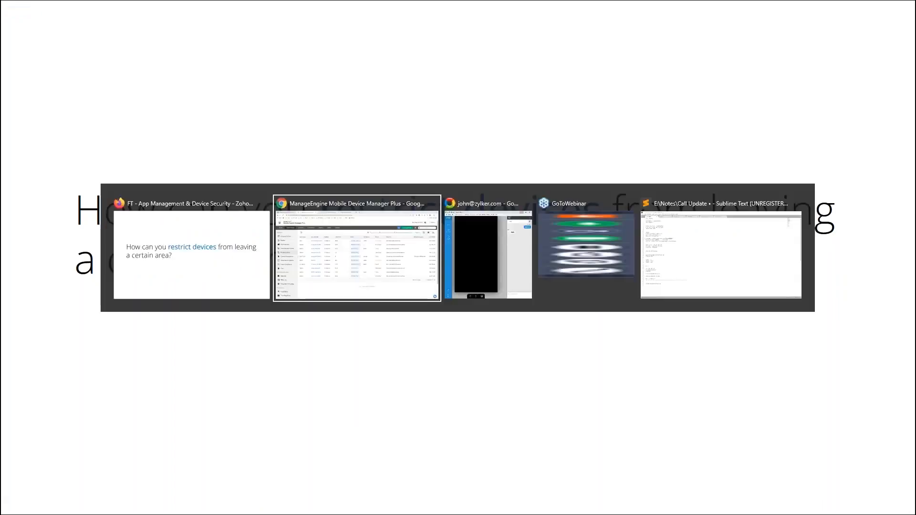
scroll(38, 362, down, 2)
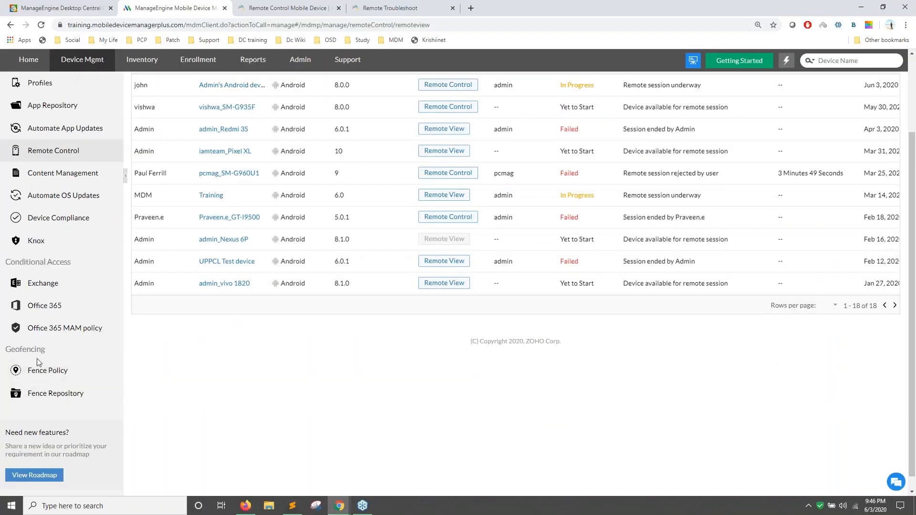
scroll(86, 98, up, 1)
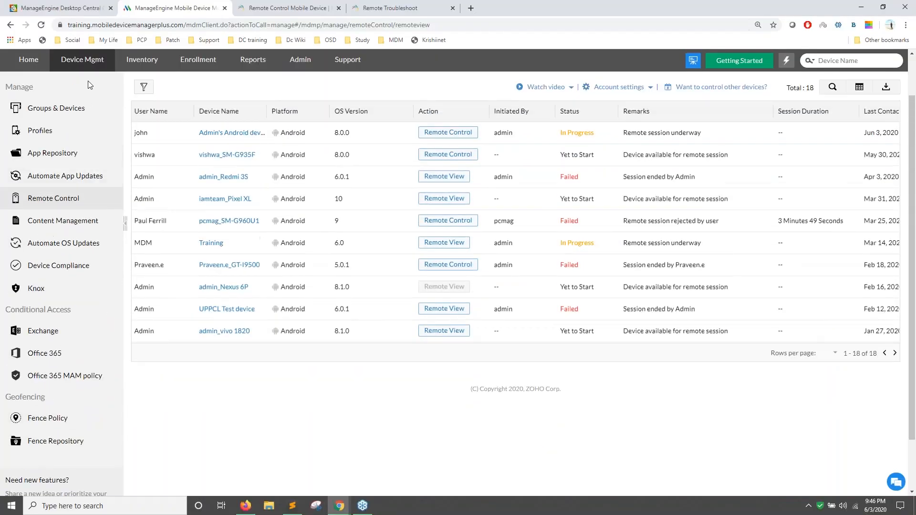
scroll(72, 239, down, 2)
click(57, 384)
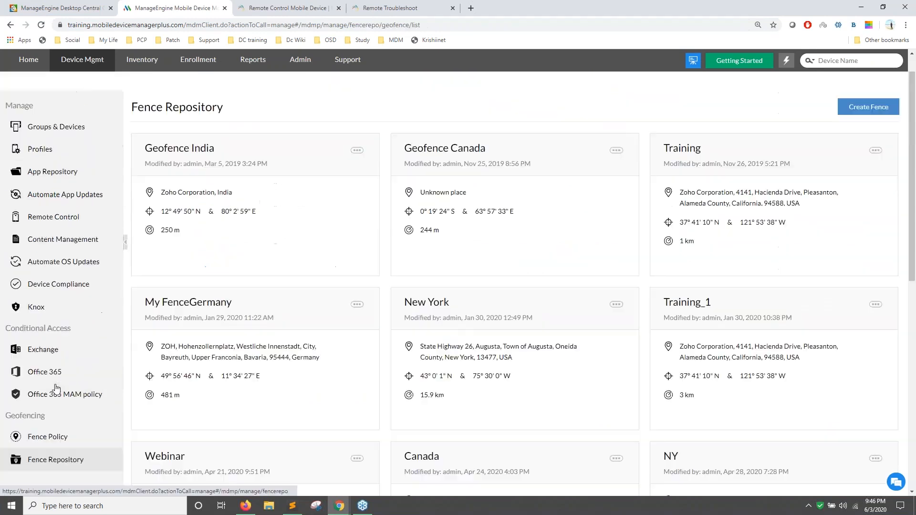
click(854, 123)
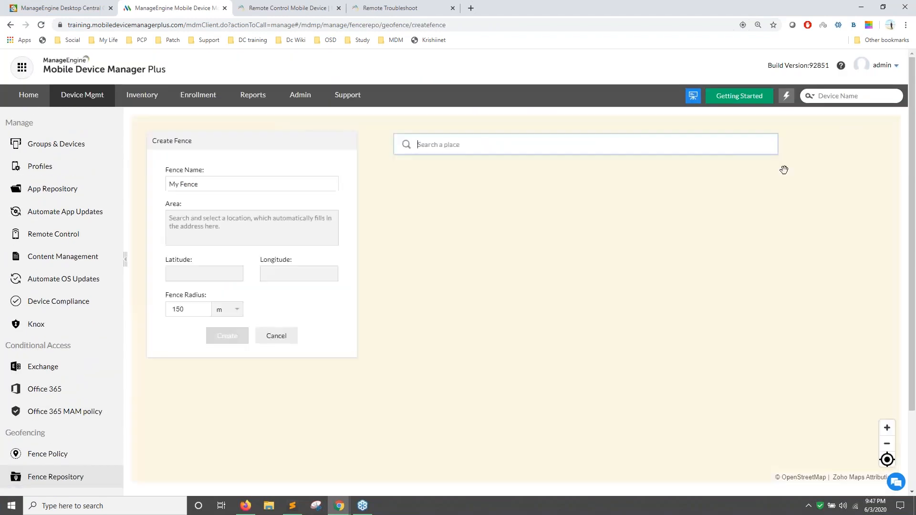
Set the fence area to NewYorker, Tübingen, Germany with a 100 km radius and try creating it.
click(227, 311)
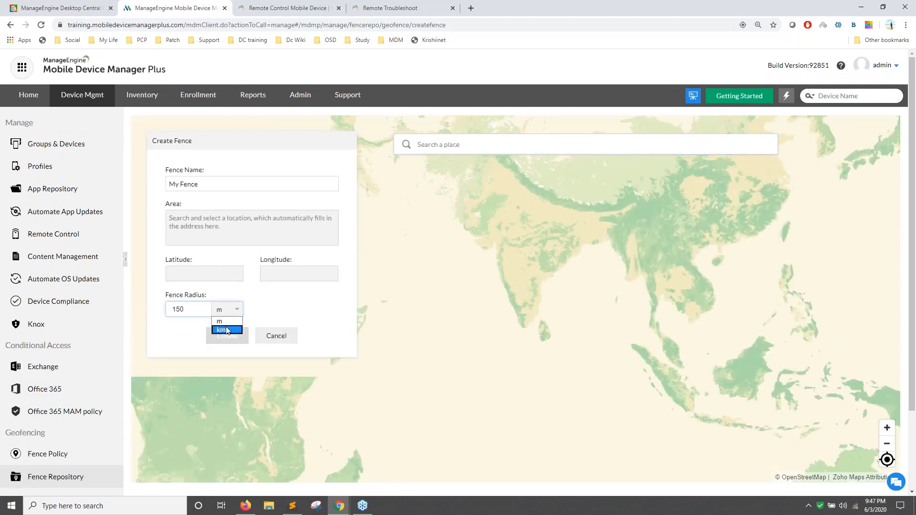
click(221, 330)
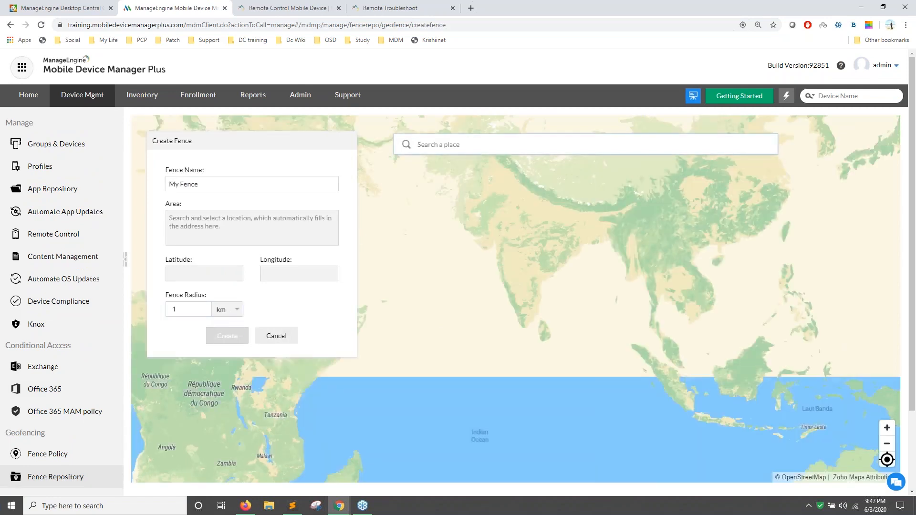
text(Newyr)
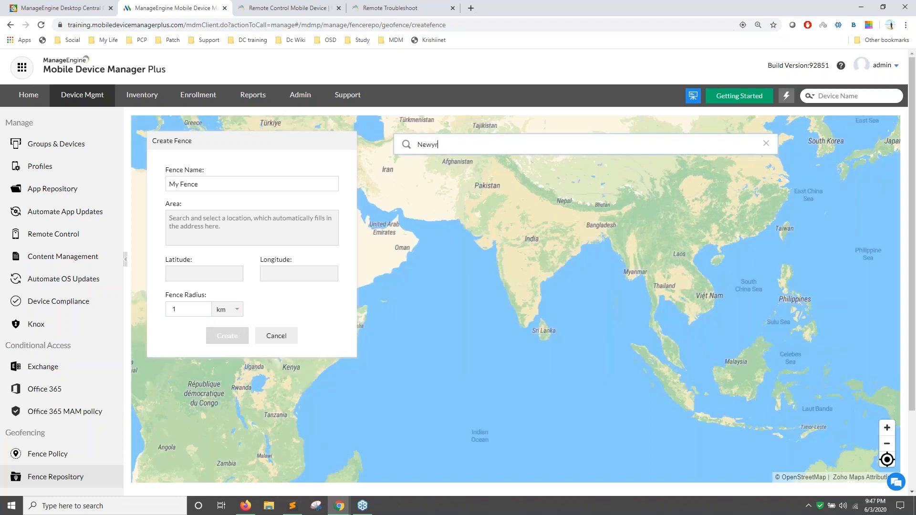
key(BackSpace)
text(ork)
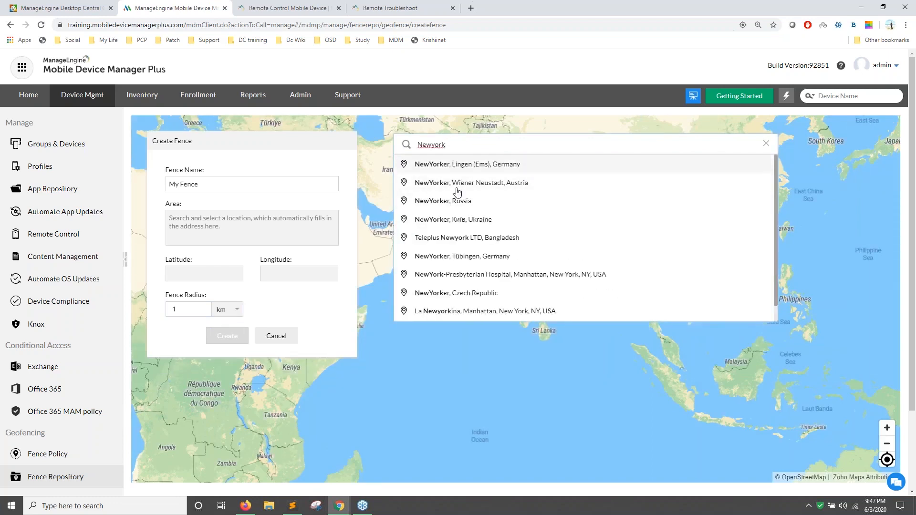
click(462, 256)
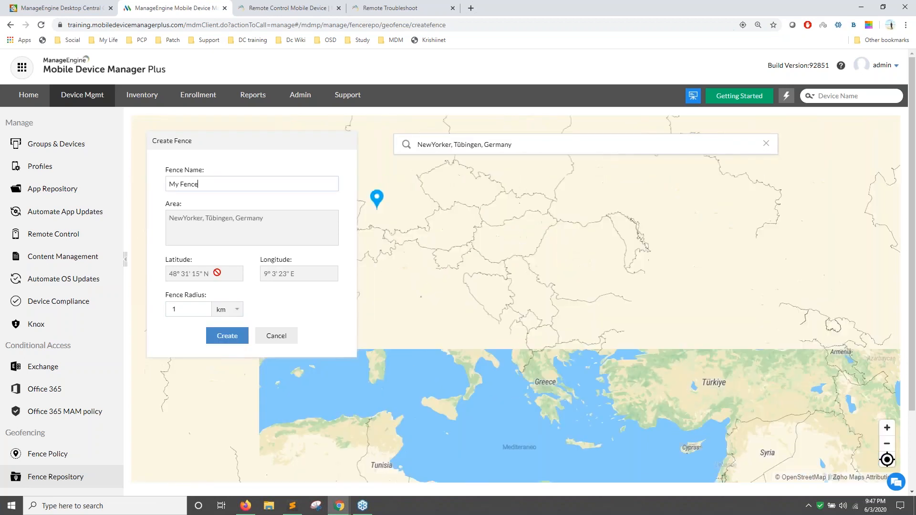
click(194, 309)
text(00)
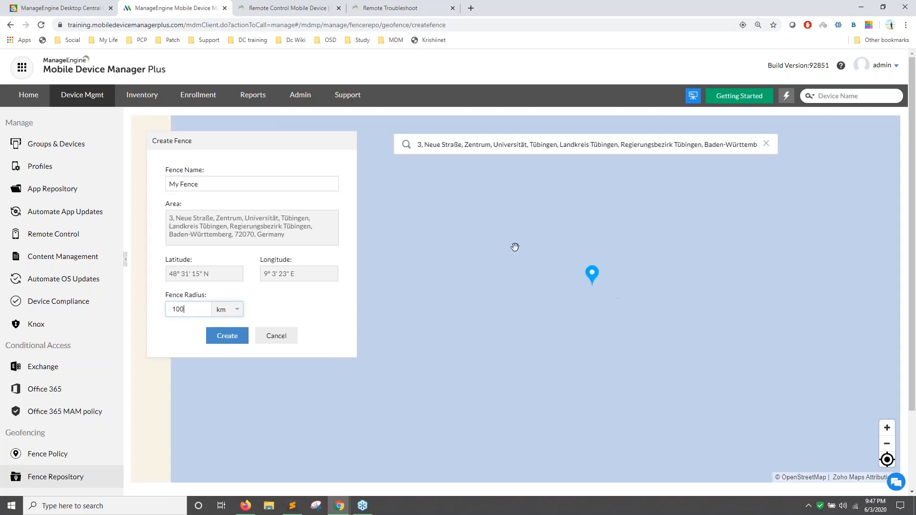
click(219, 337)
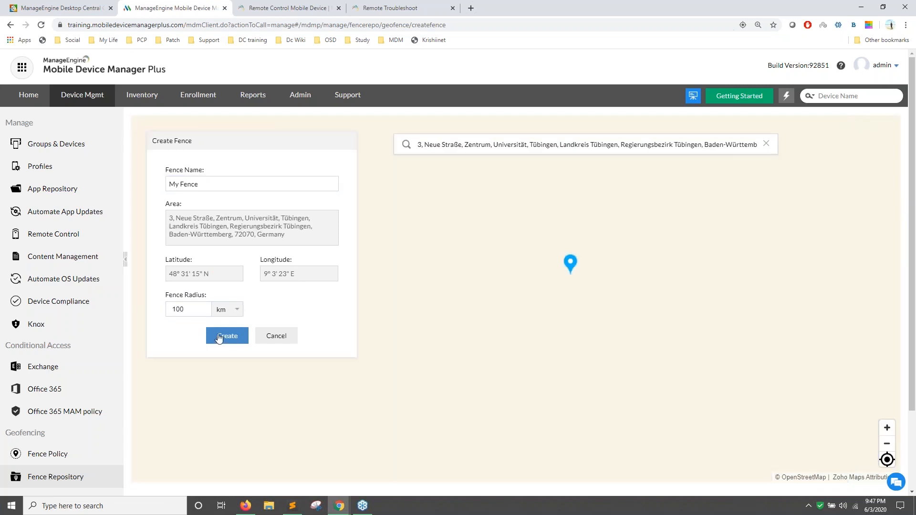
Rename the fence to NY and try creating it again.
triple_click(204, 185)
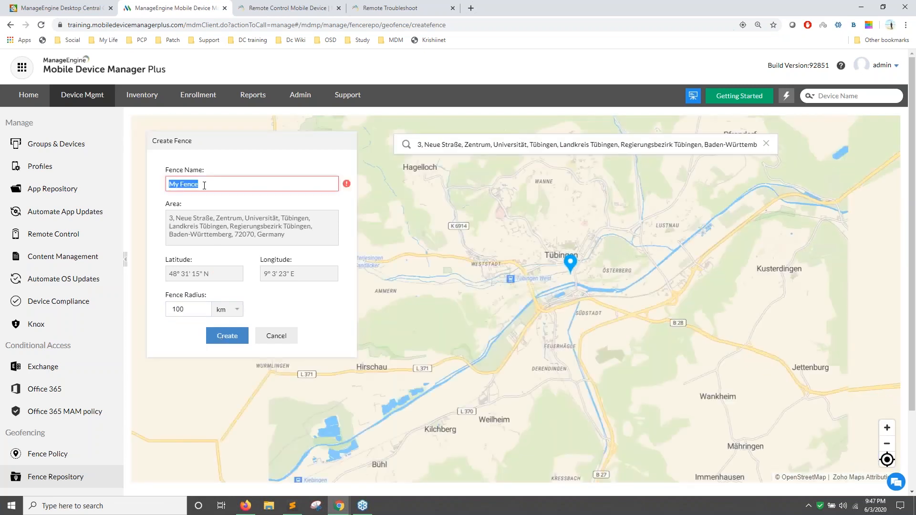
text(NY)
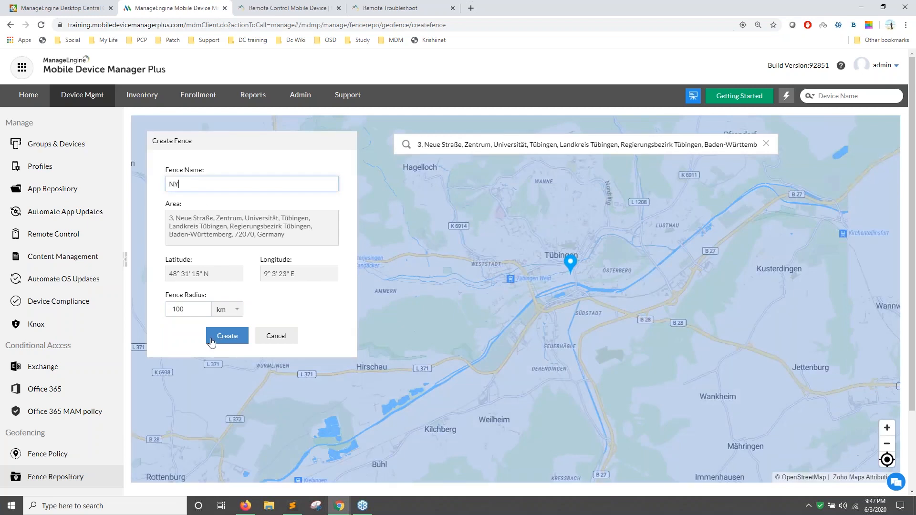
click(217, 336)
scroll(63, 419, down, 3)
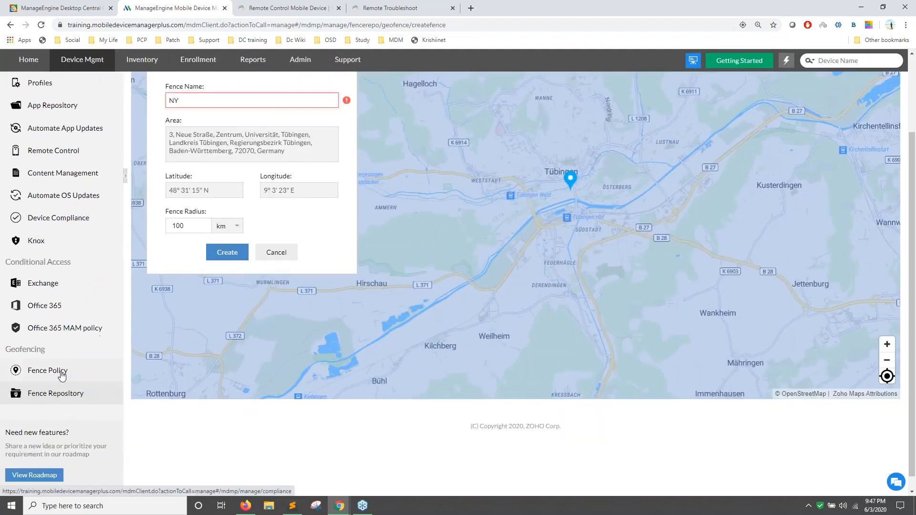
Start a new fence policy with New York as its area.
click(59, 373)
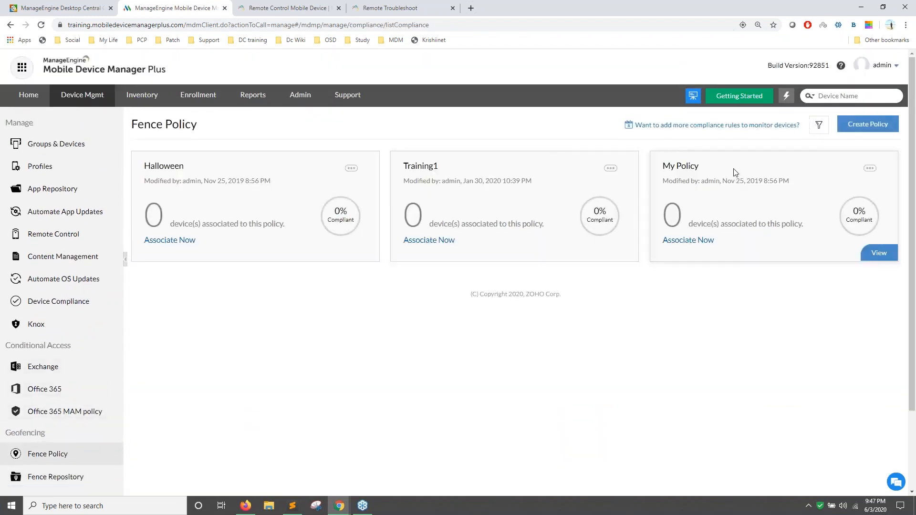
click(869, 125)
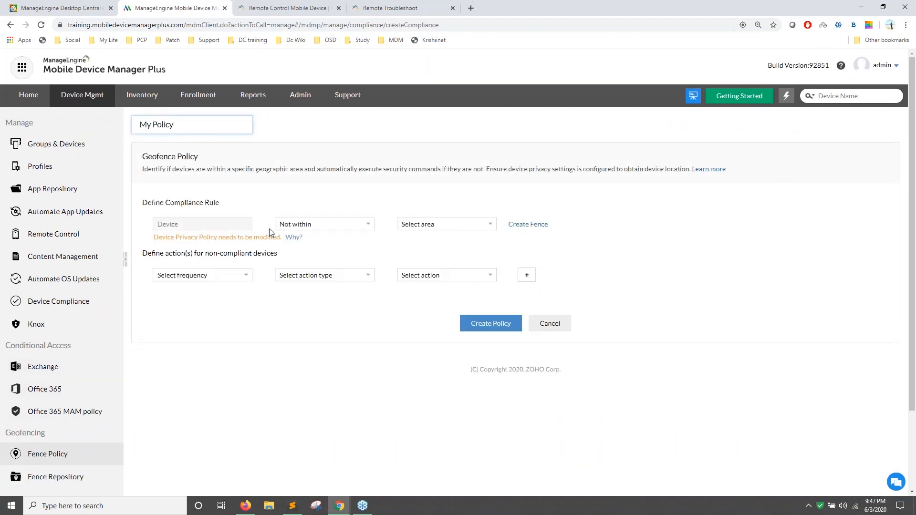
click(413, 228)
click(415, 279)
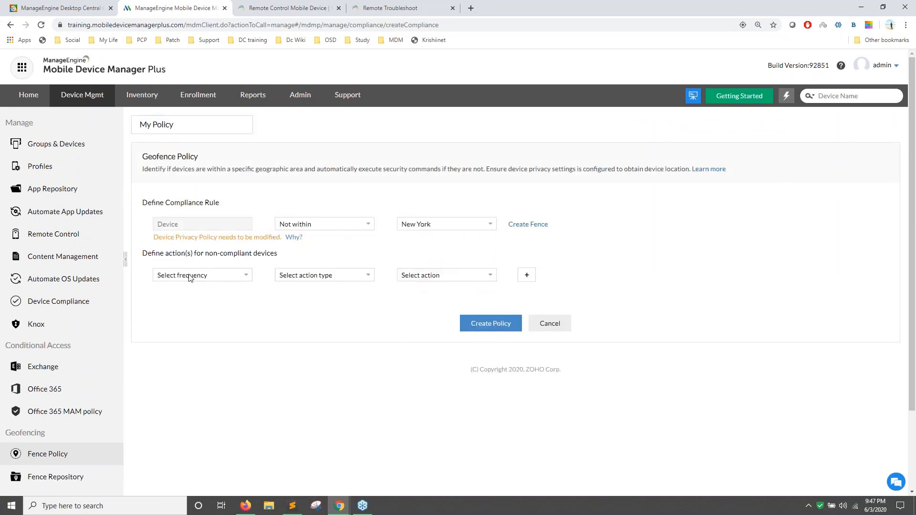
Set the first action to Immediately, Notify, send e-mail to admin.
click(223, 275)
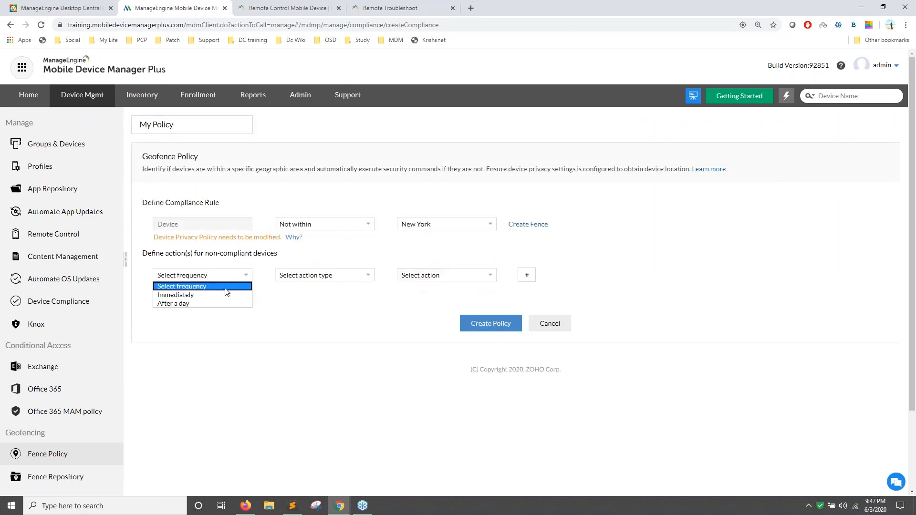
click(224, 295)
click(305, 280)
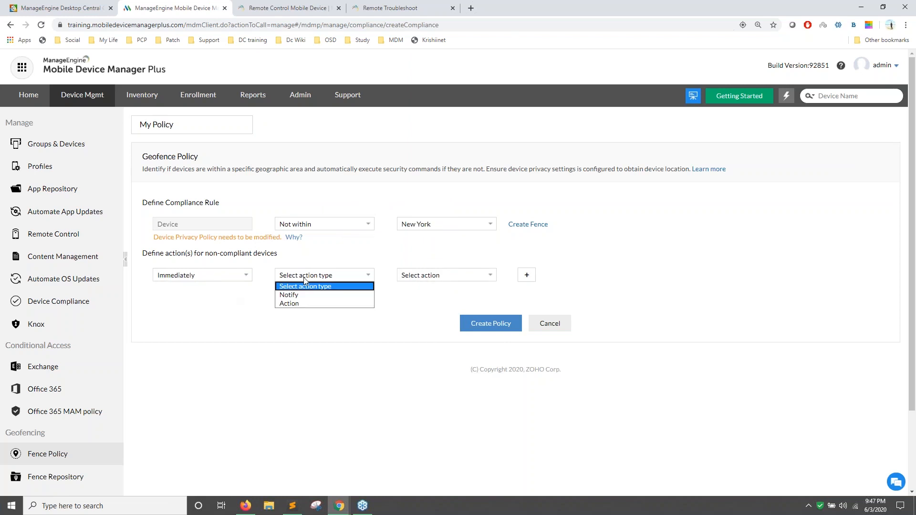
click(306, 295)
click(450, 278)
click(448, 295)
text(etr)
key(BackSpace)
key(BackSpace)
key(BackSpace)
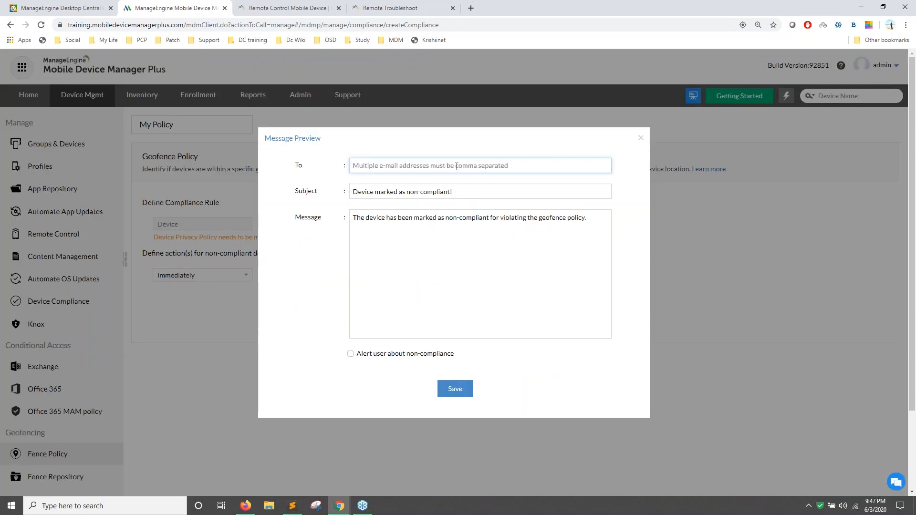
Add a second action set to After a day, Action, Lost Mode.
click(642, 143)
click(563, 274)
click(237, 307)
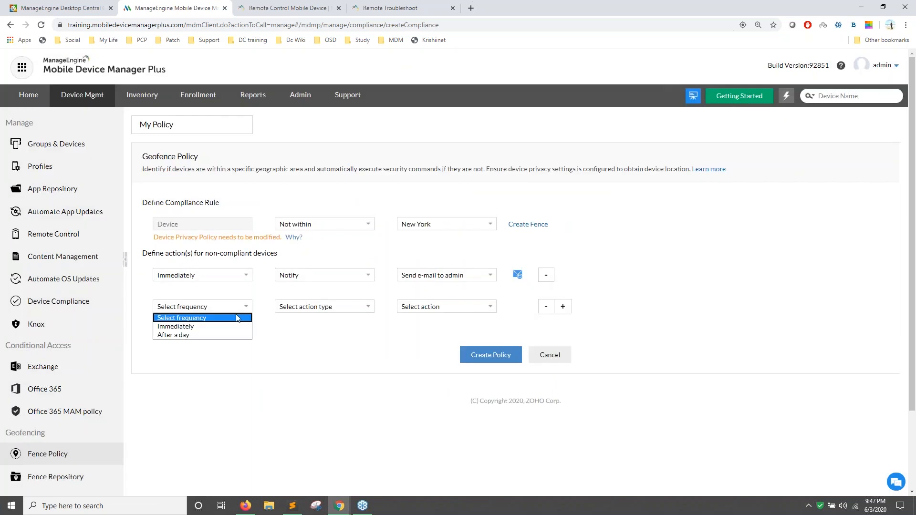
click(211, 335)
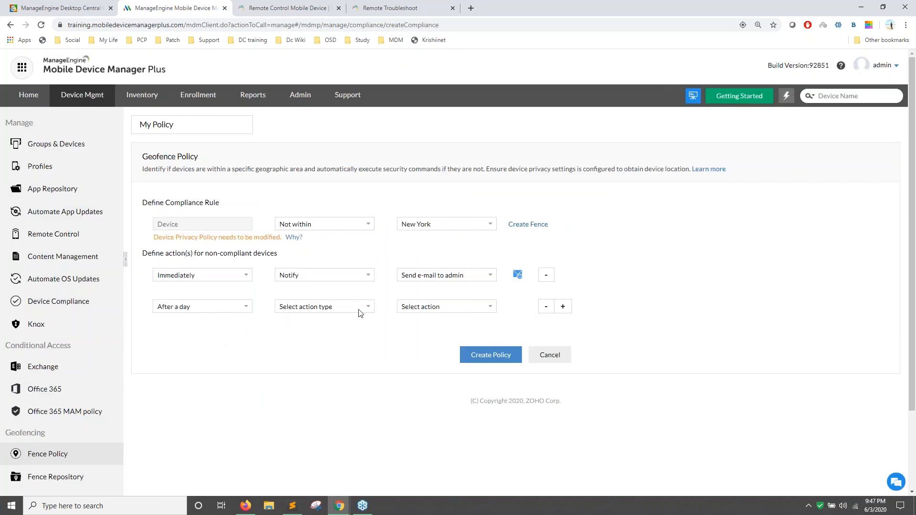
click(422, 308)
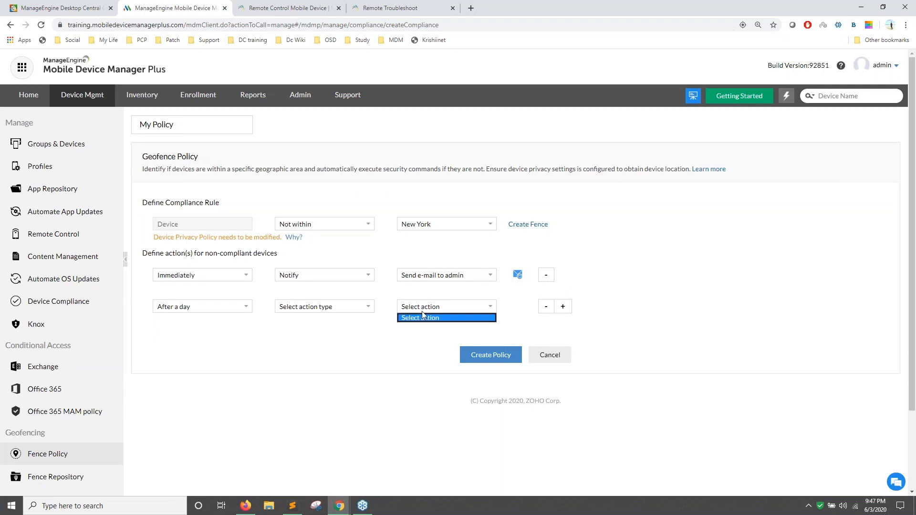
click(315, 308)
click(306, 335)
click(450, 308)
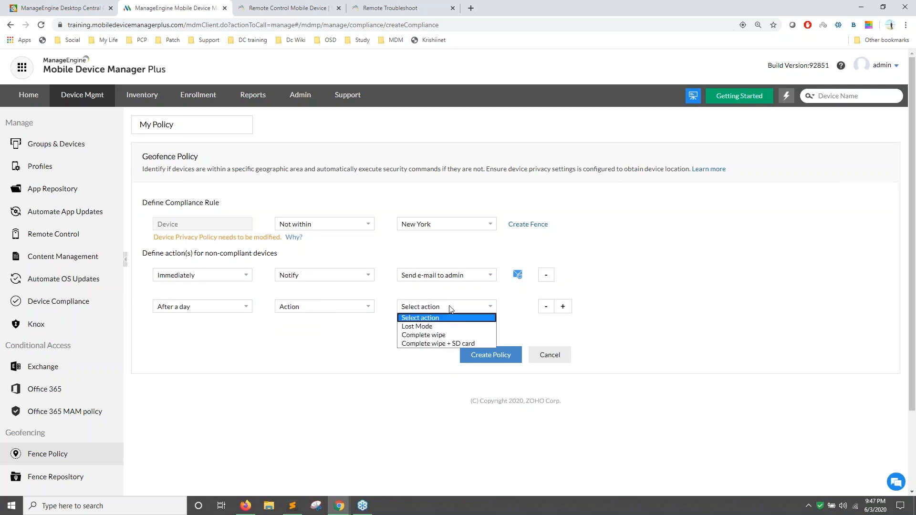
click(429, 326)
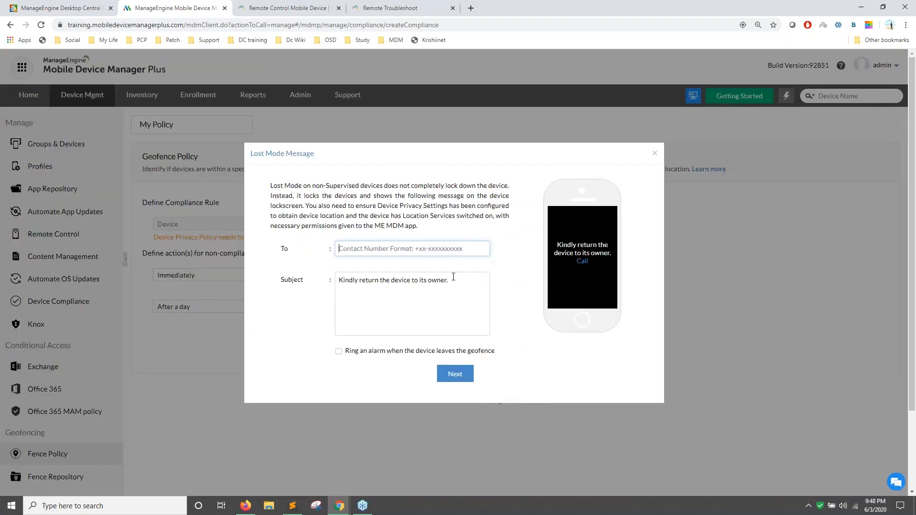
Change the second action from Lost Mode to Complete wipe.
click(655, 153)
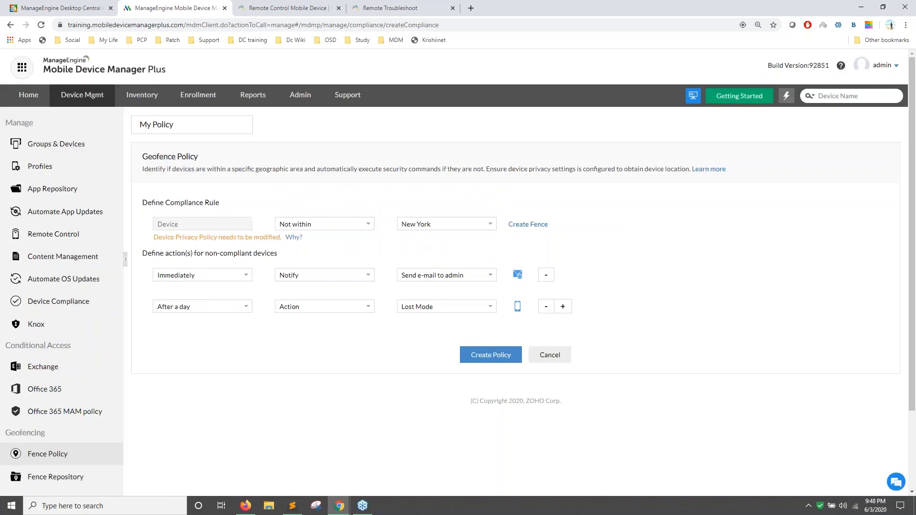
click(467, 308)
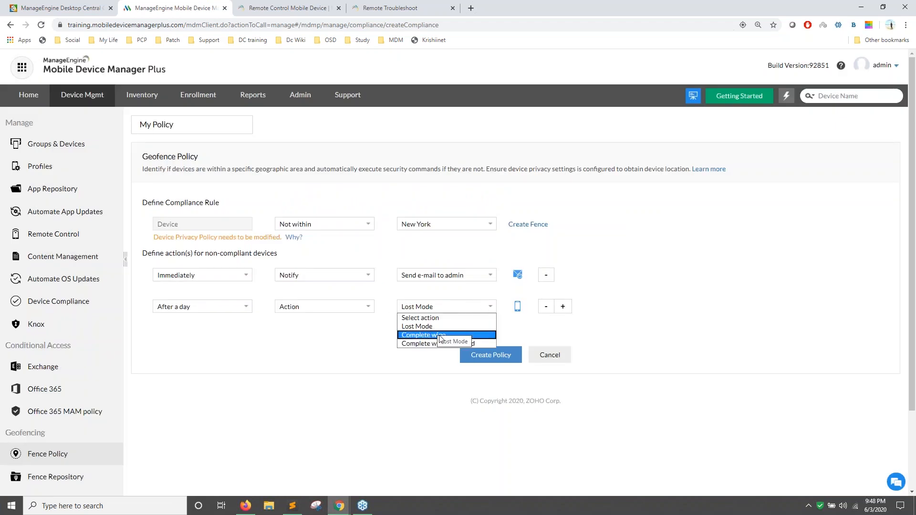
click(145, 287)
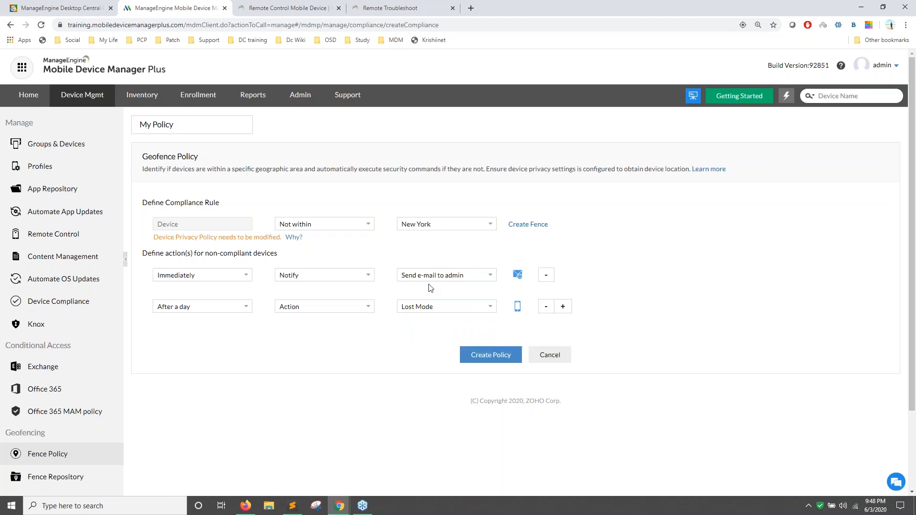
click(453, 311)
click(424, 341)
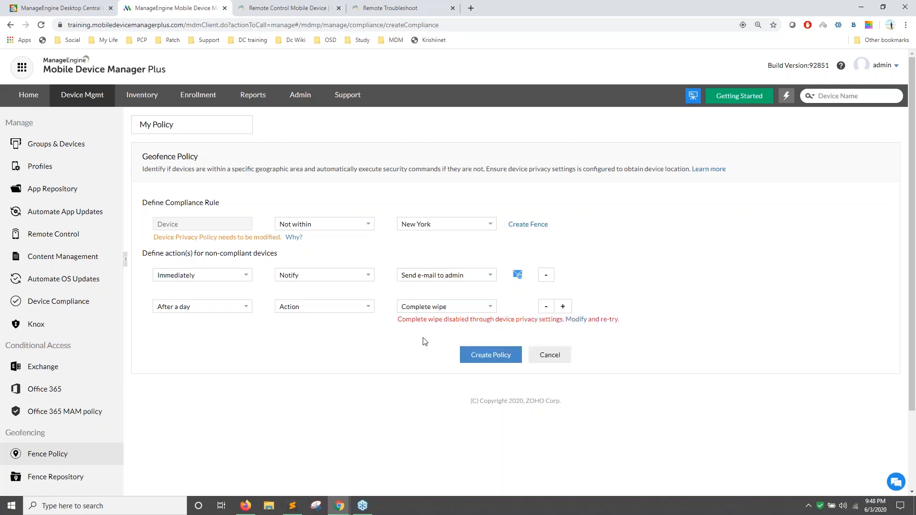
scroll(289, 313, down, 1)
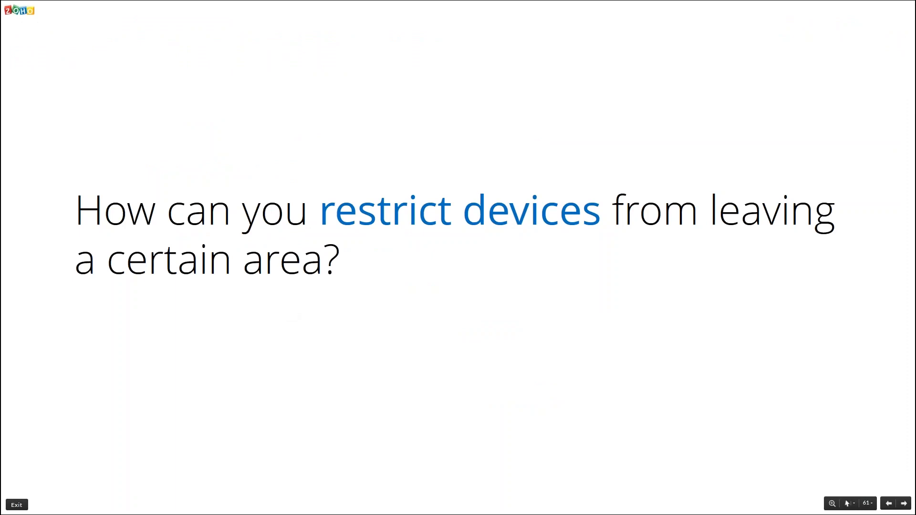
Advance the Zoho Show presentation to the 'Automating OS updates' slide.
key(Right)
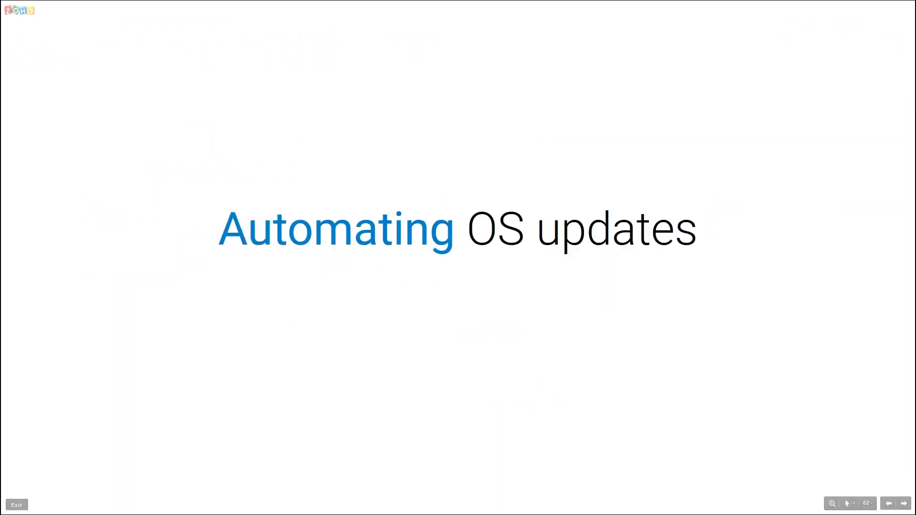
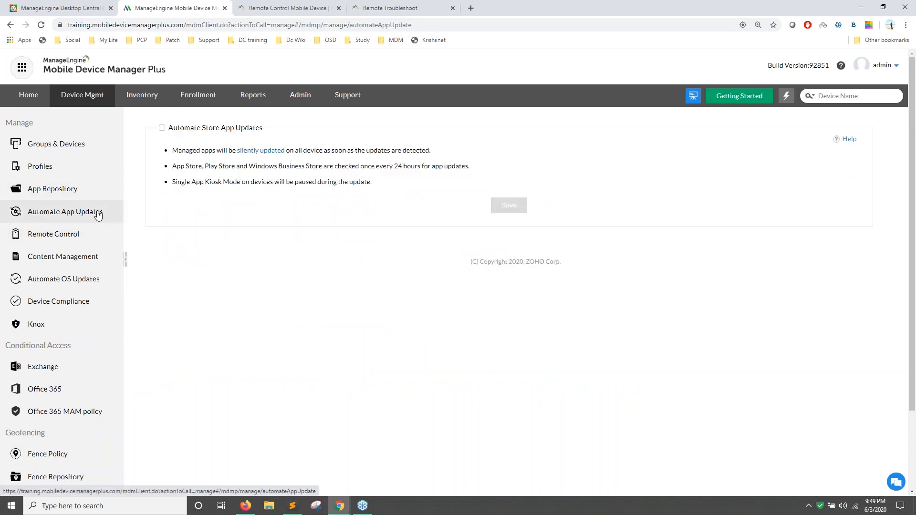
Create an Android OS update policy named Test with the default schedule and save it.
click(93, 281)
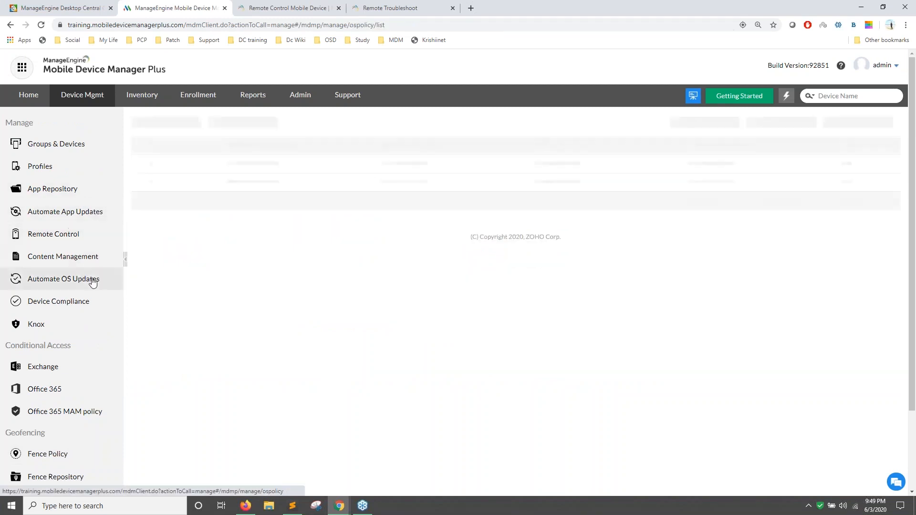
click(184, 124)
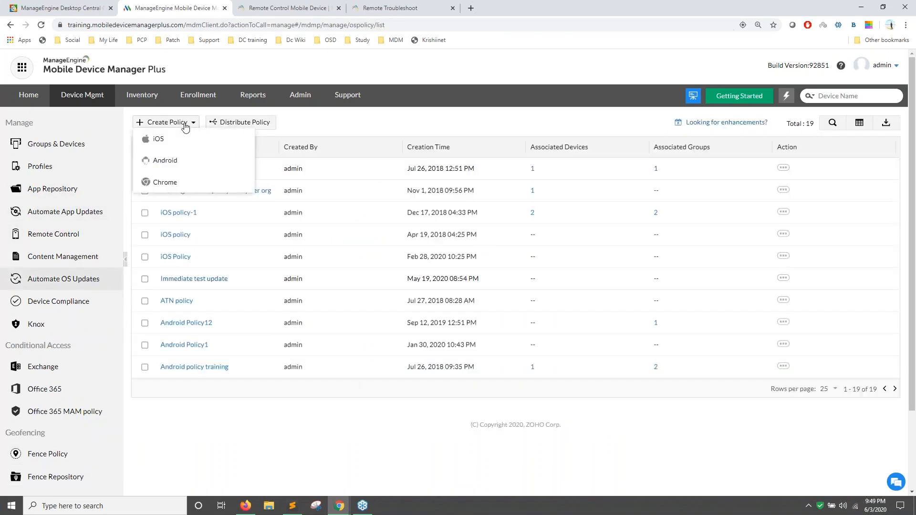
click(179, 162)
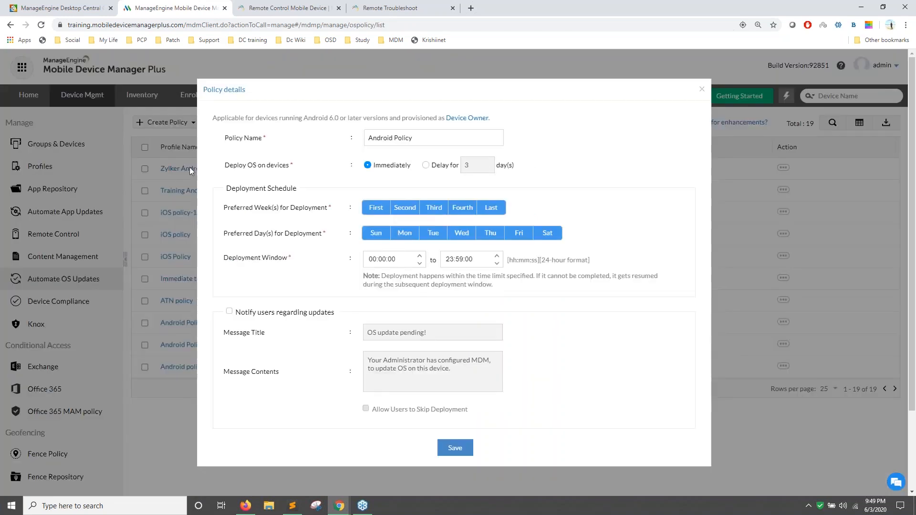
drag(415, 138, 386, 137)
key(ctrl+a)
text(Te)
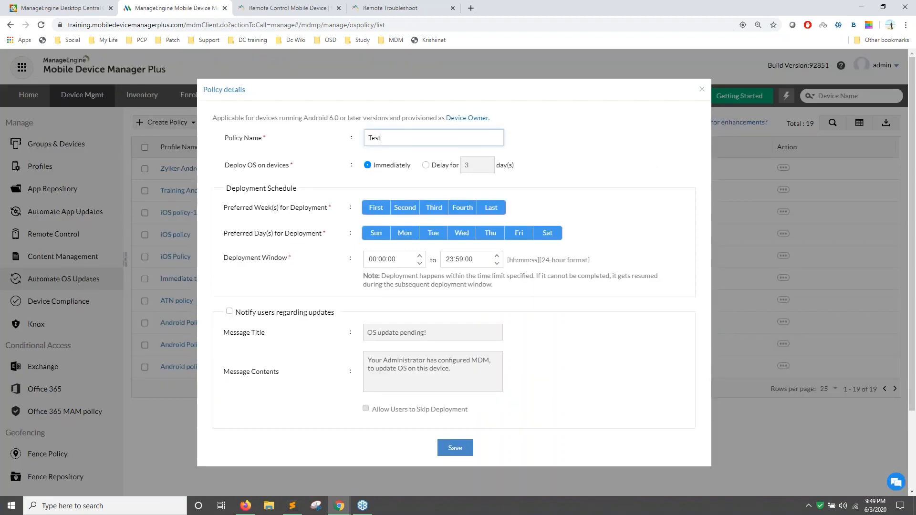
click(457, 453)
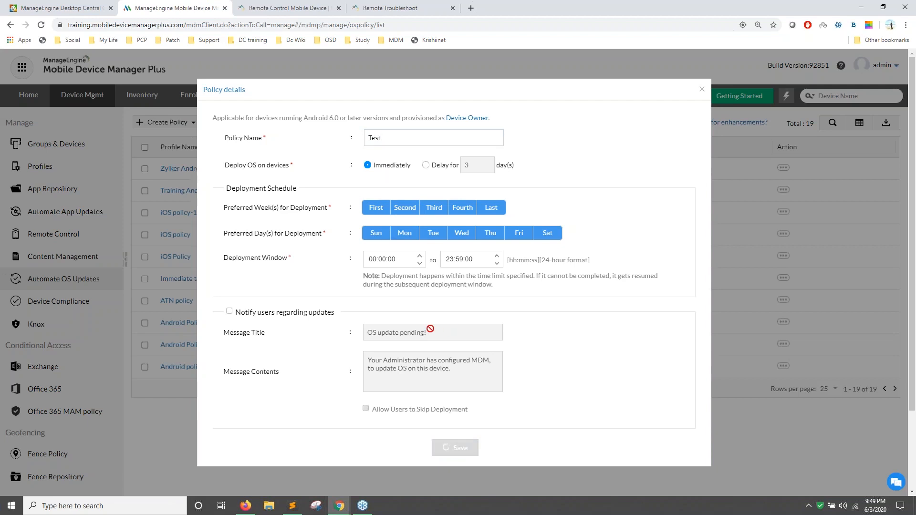
Sort the policy list by name and start distributing policies to groups or devices.
scroll(150, 380, down, 1)
scroll(148, 377, down, 5)
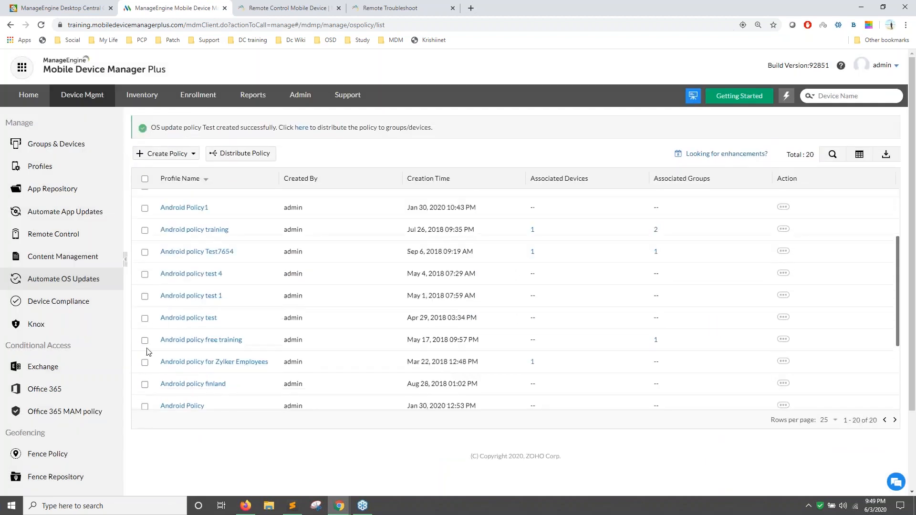
click(144, 365)
click(207, 179)
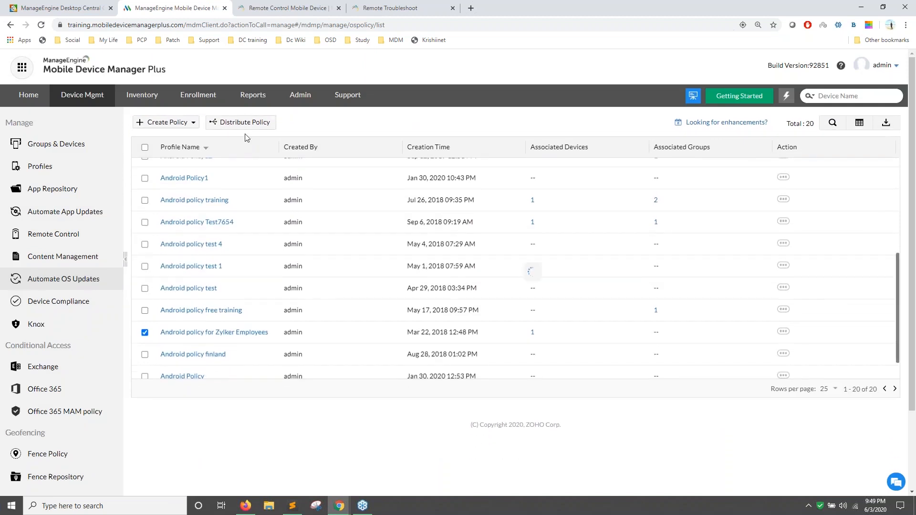
click(245, 125)
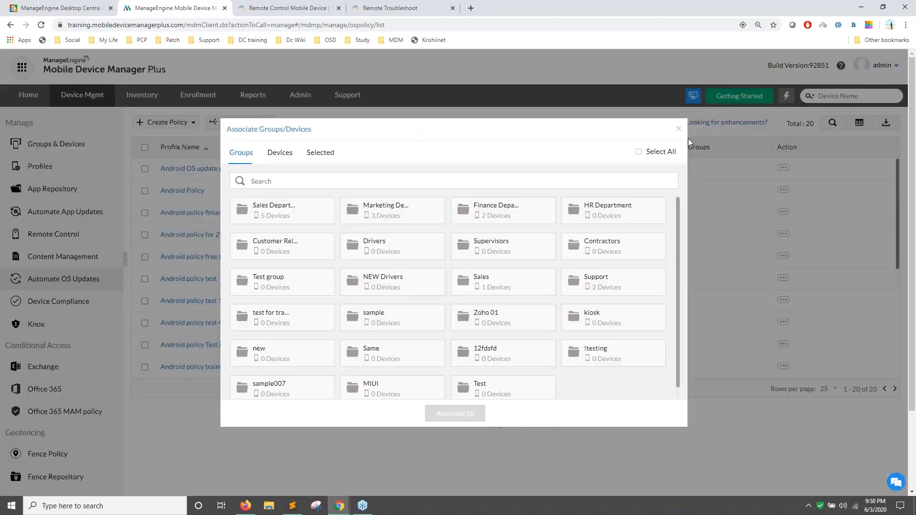
Start another Android OS update policy that delays deployment by 7 days.
click(678, 129)
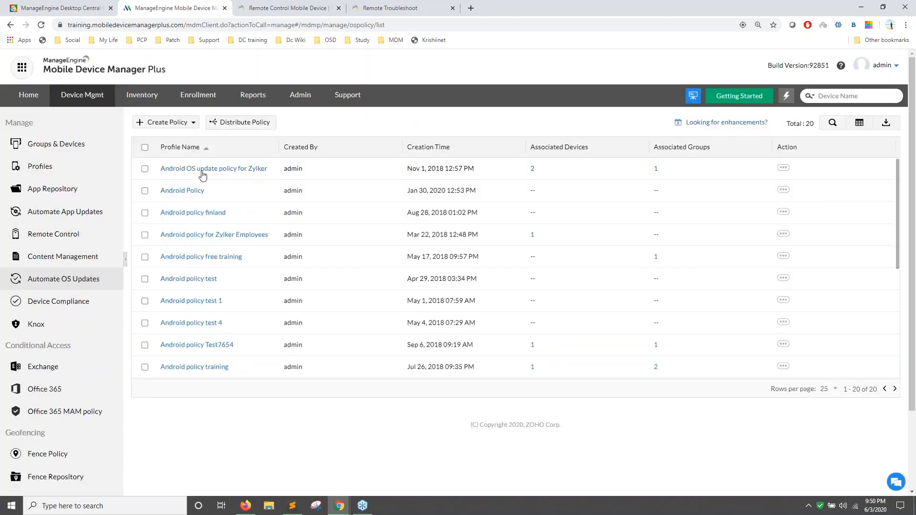
click(166, 123)
click(167, 159)
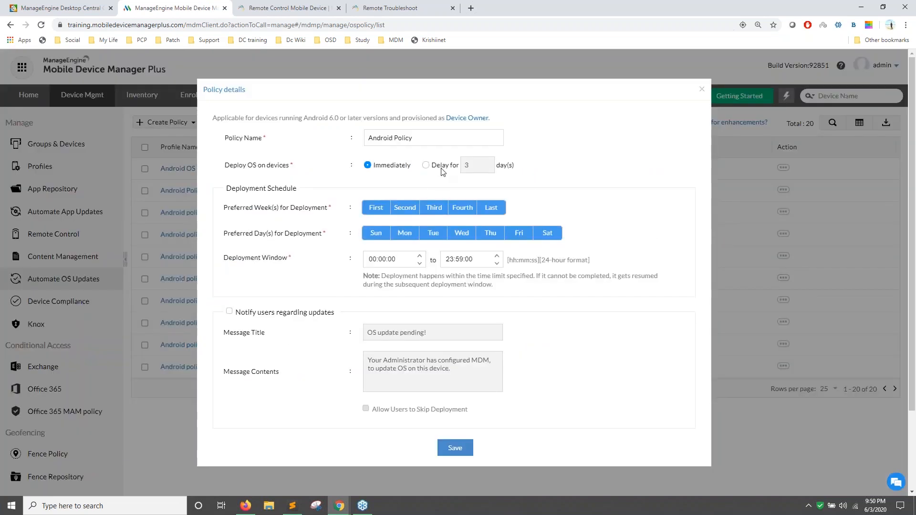
click(426, 165)
drag(472, 165, 461, 166)
text(7)
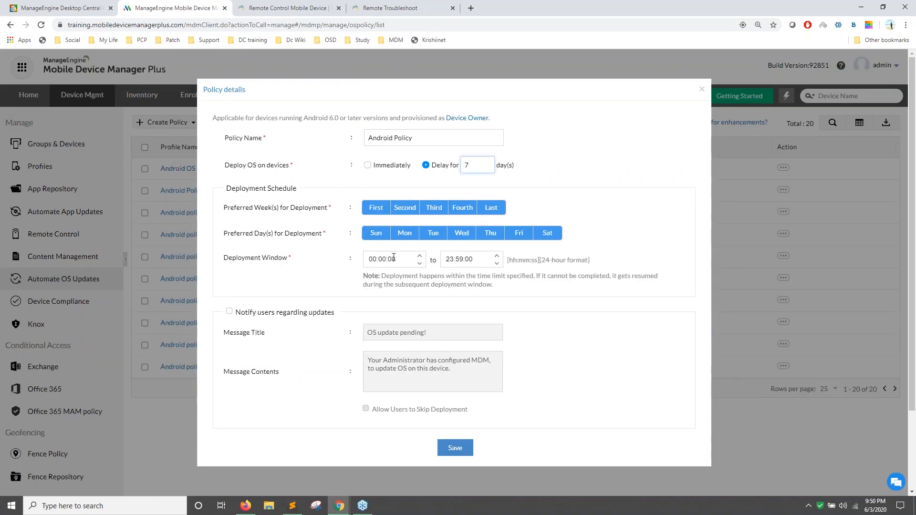
Exclude Sunday and Saturday, notify users, allow skipping, and force deployment after 7 days.
click(380, 237)
click(545, 234)
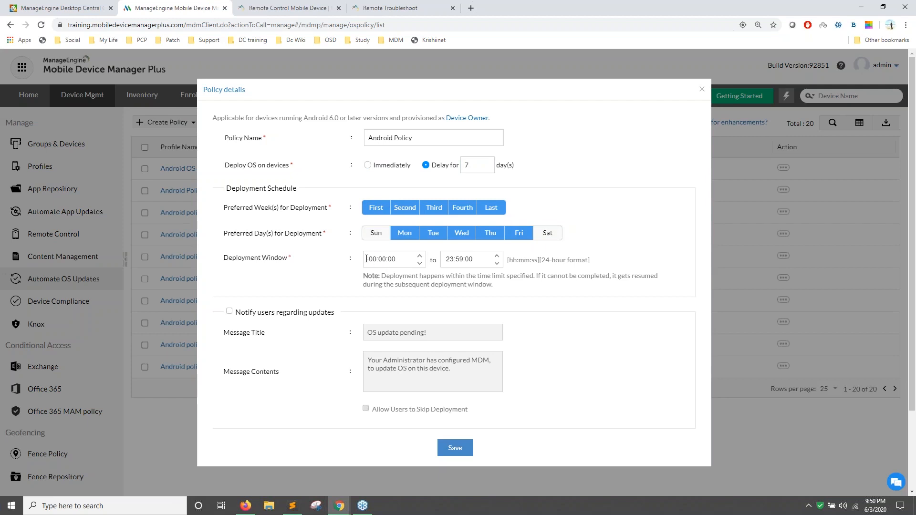
click(229, 312)
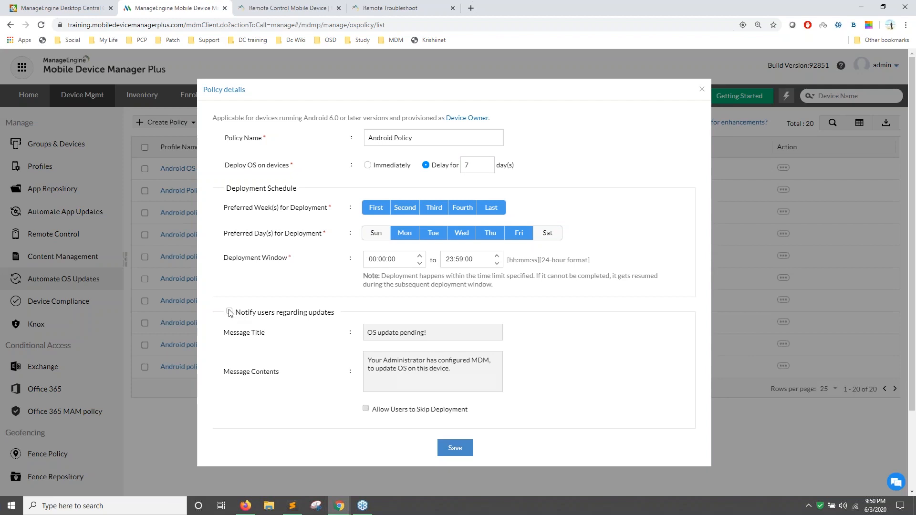
click(366, 409)
click(367, 409)
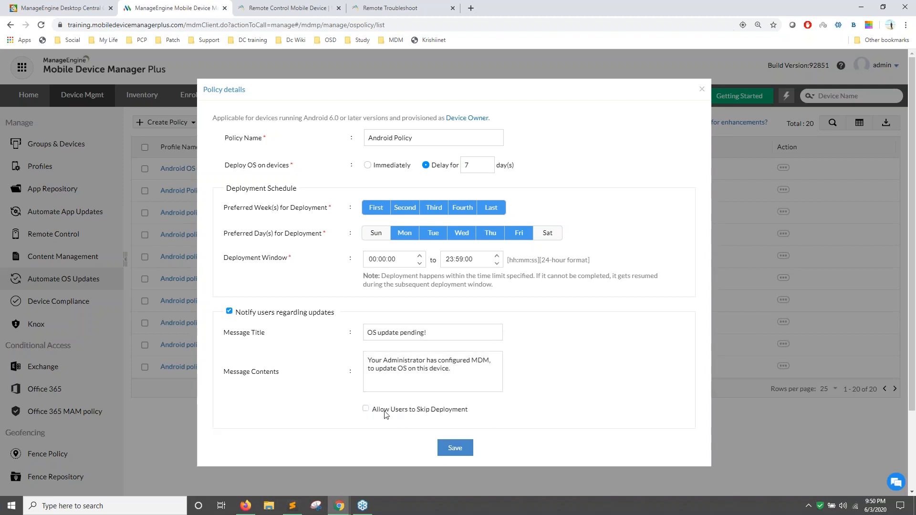
click(366, 410)
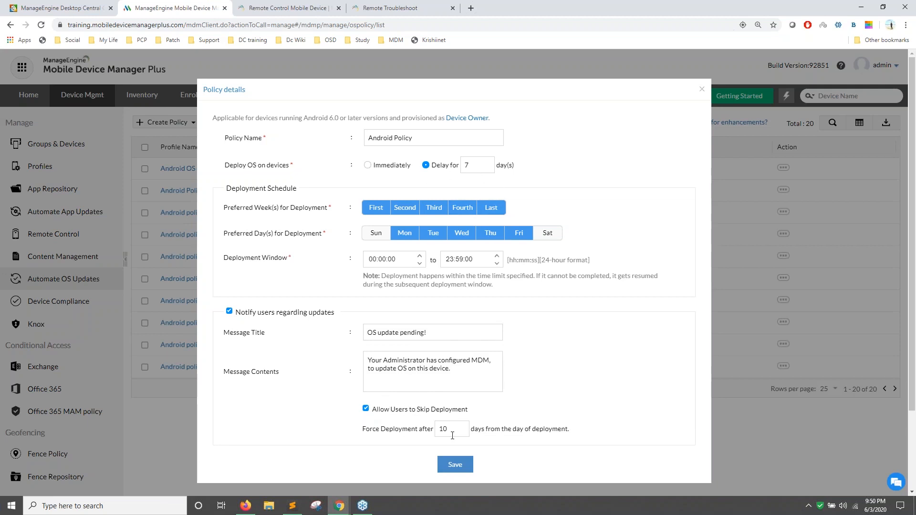
double_click(440, 429)
text(7)
Name the policy 'Android Policy Test' and save it.
click(456, 466)
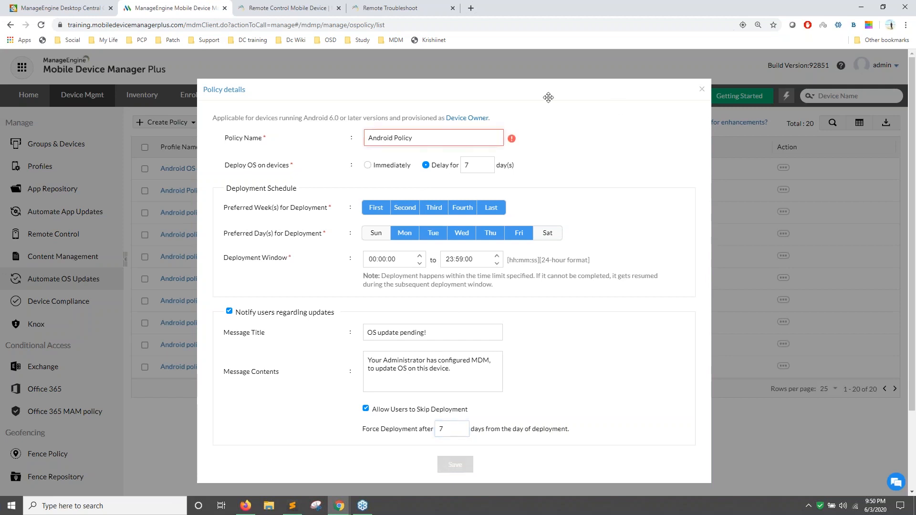
text(Test)
click(457, 470)
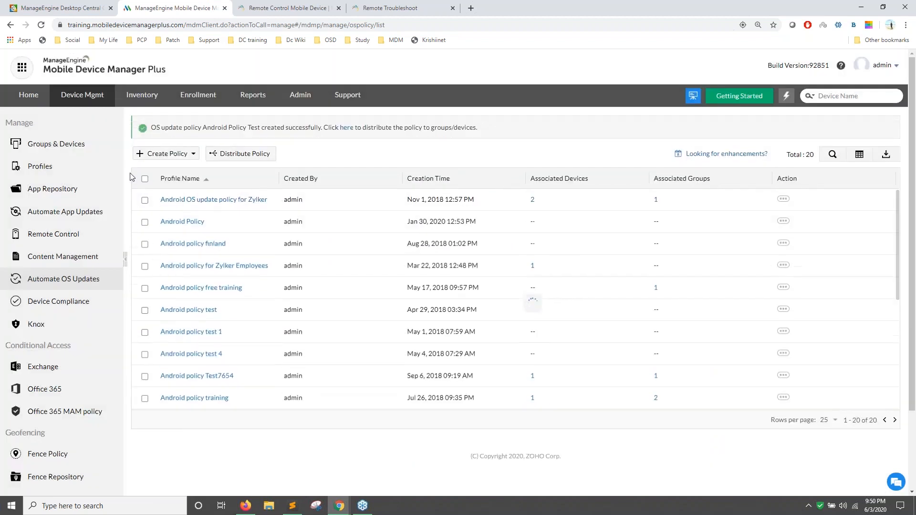
click(144, 200)
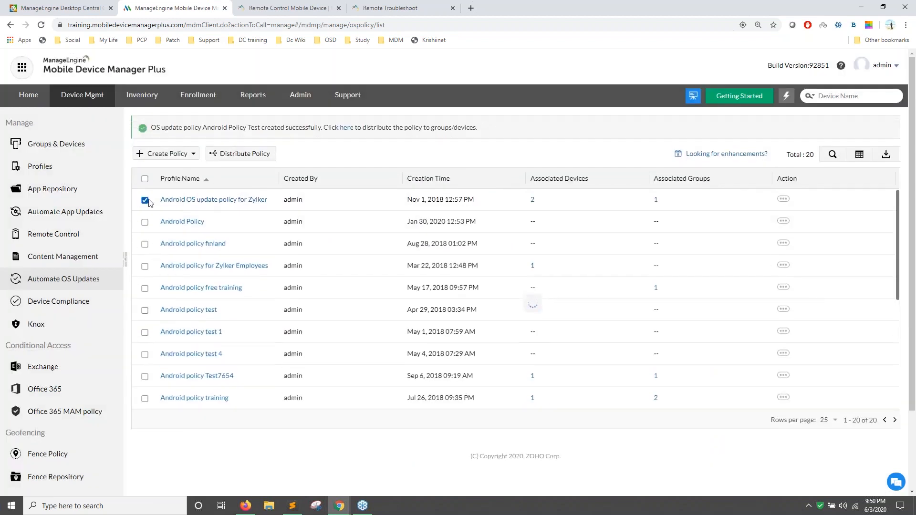
click(241, 157)
click(423, 280)
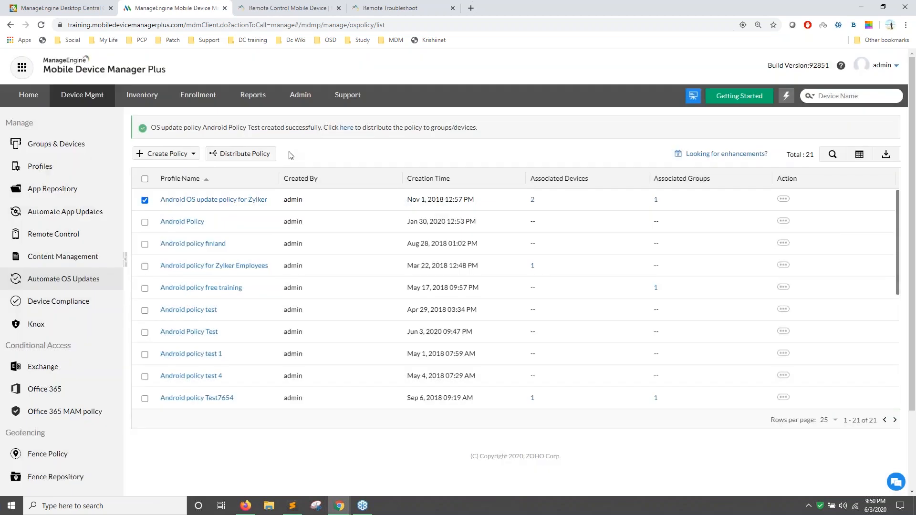
click(257, 151)
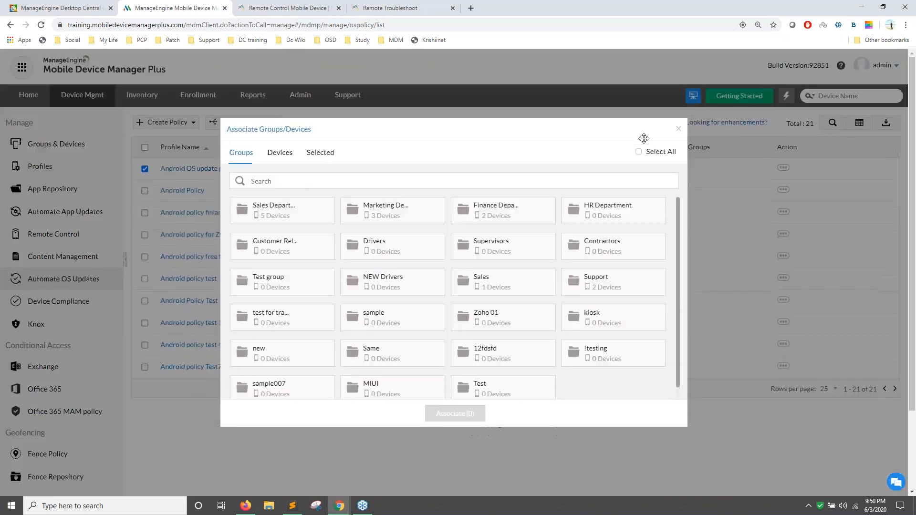
click(679, 131)
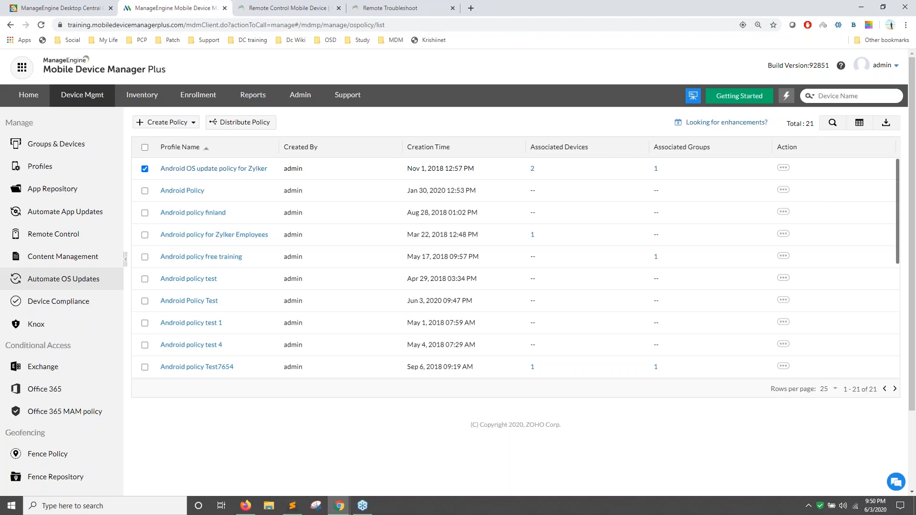
key(alt+Tab)
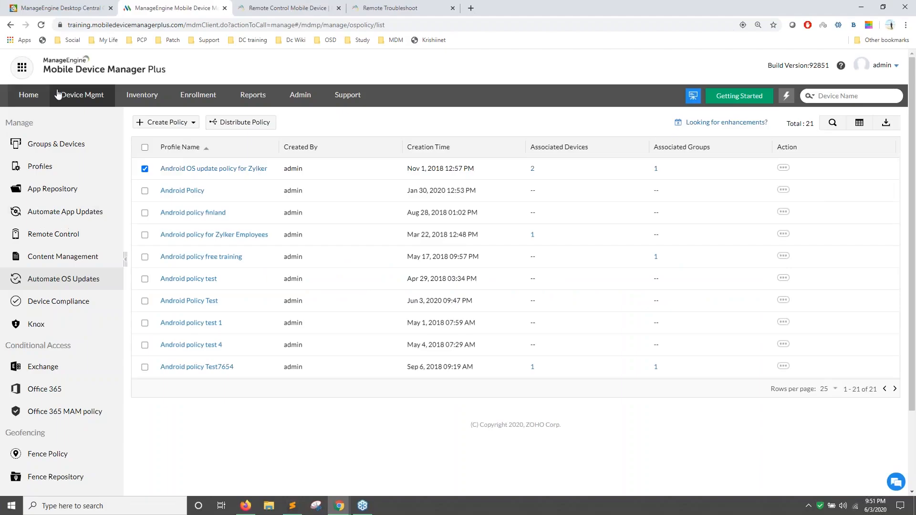
Open Admin's Android device and view its last known location on the Geo-Tracking map.
click(127, 96)
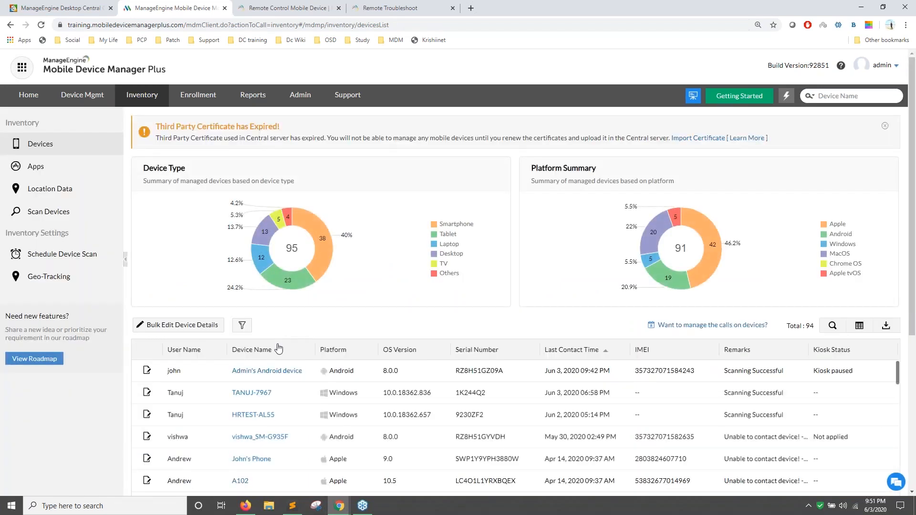
click(267, 371)
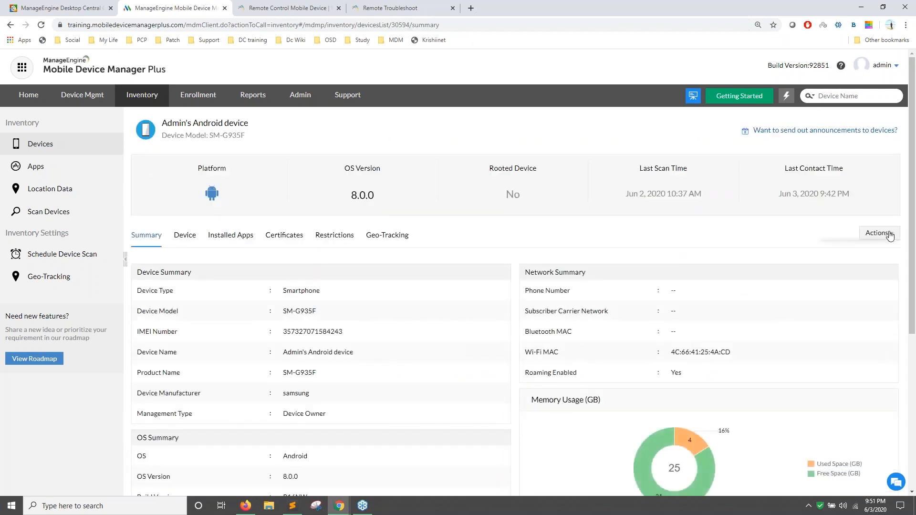
click(880, 234)
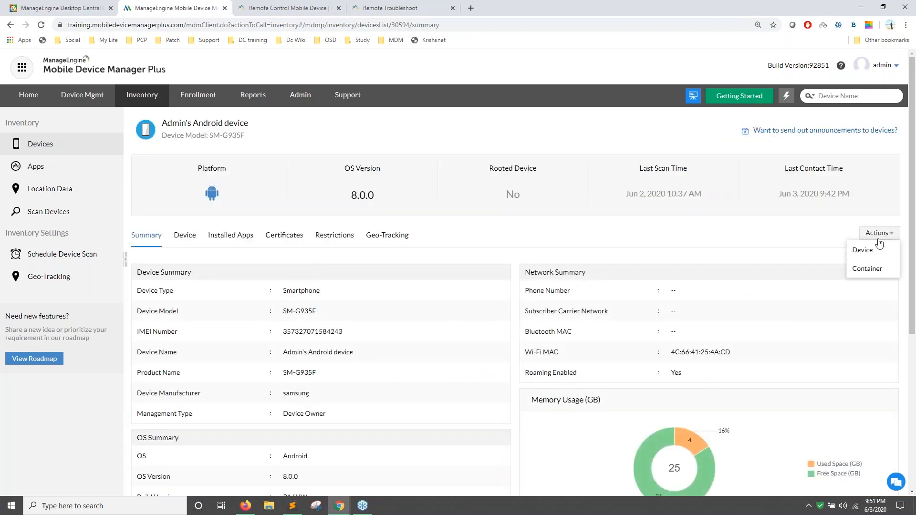
click(879, 234)
mouse_move(866, 253)
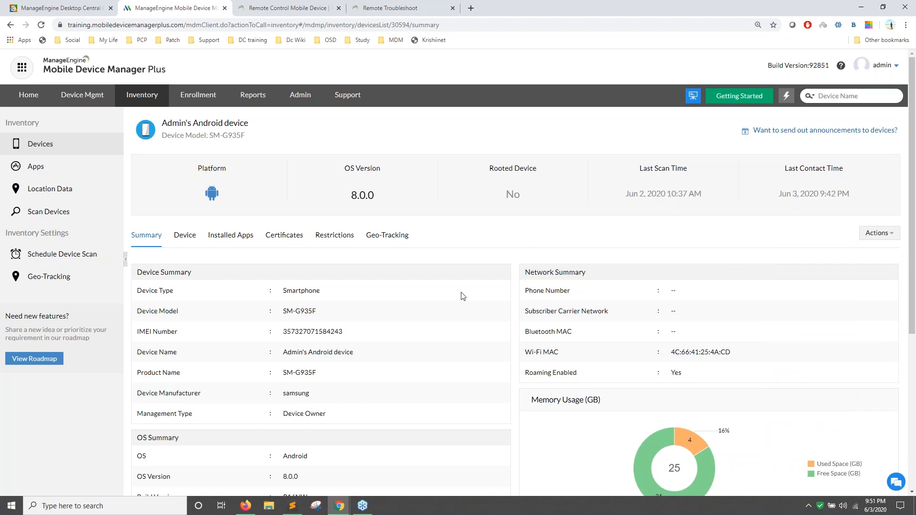
click(391, 239)
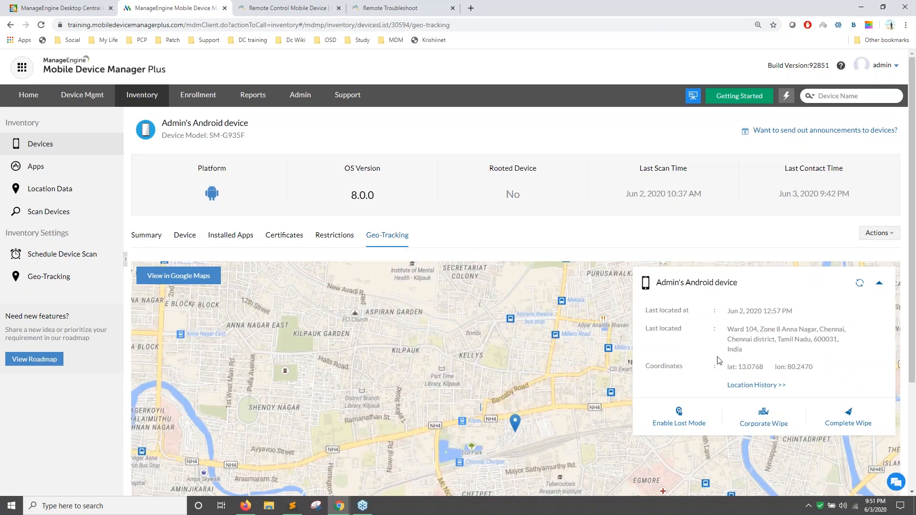
Choose Enable Lost Mode from the device-level remote actions.
click(880, 235)
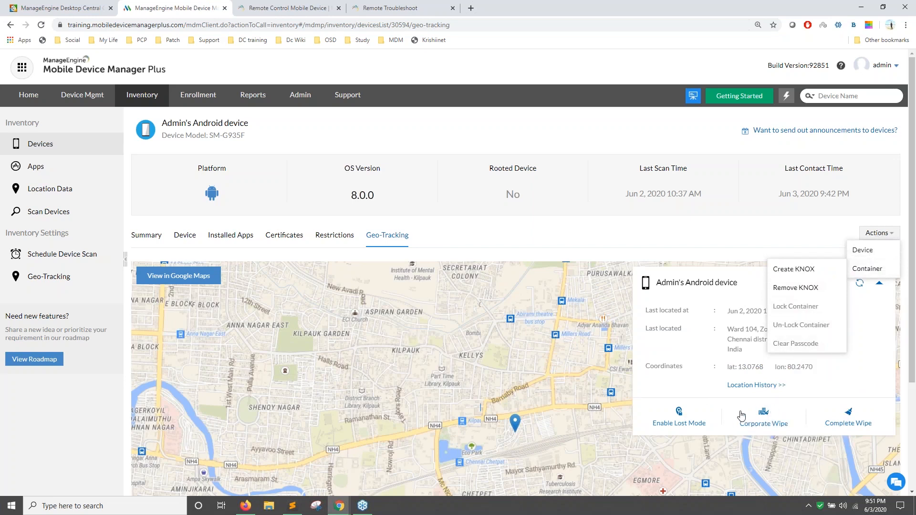
click(750, 240)
click(871, 235)
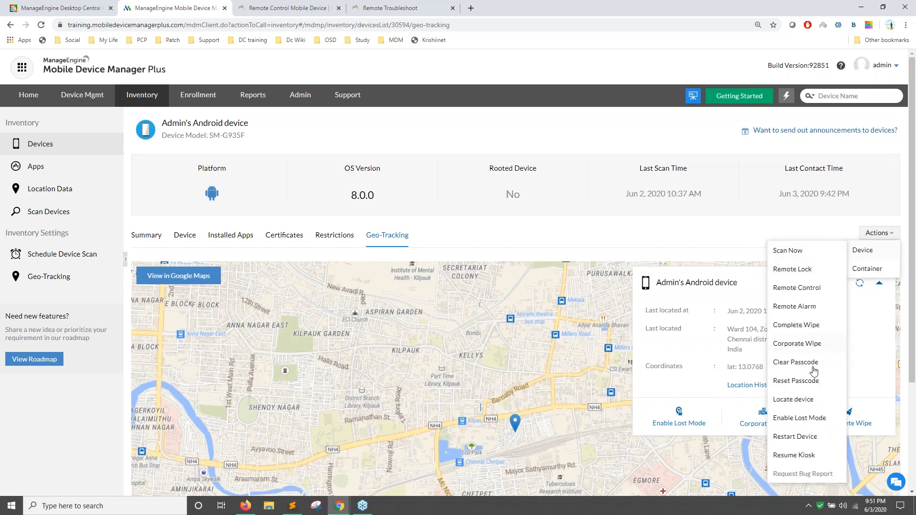
click(781, 420)
Fill in the lost-mode contact number and message, then continue to the passcode step.
click(405, 240)
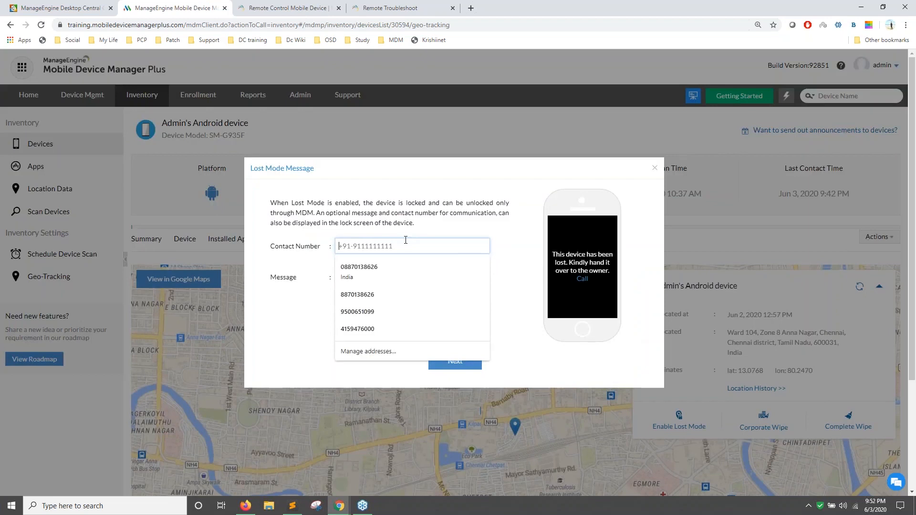
key(Down)
key(Return)
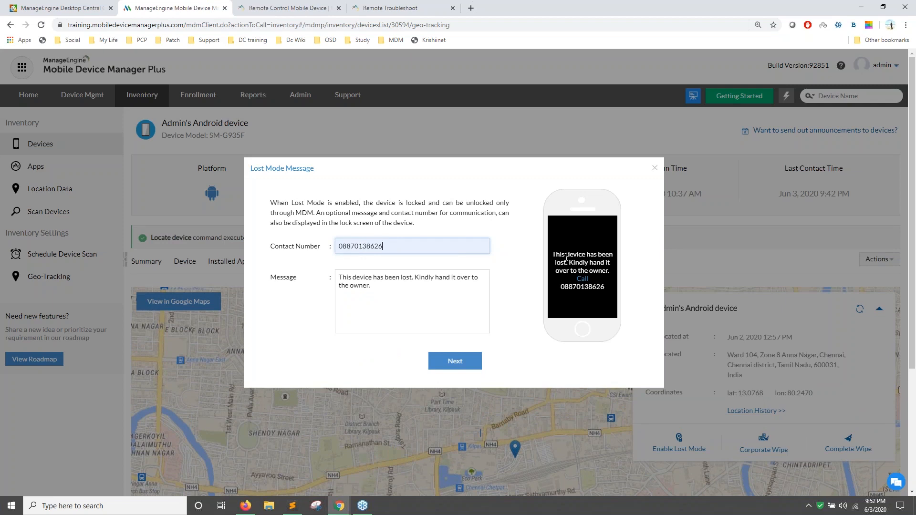
scroll(577, 272, down, 1)
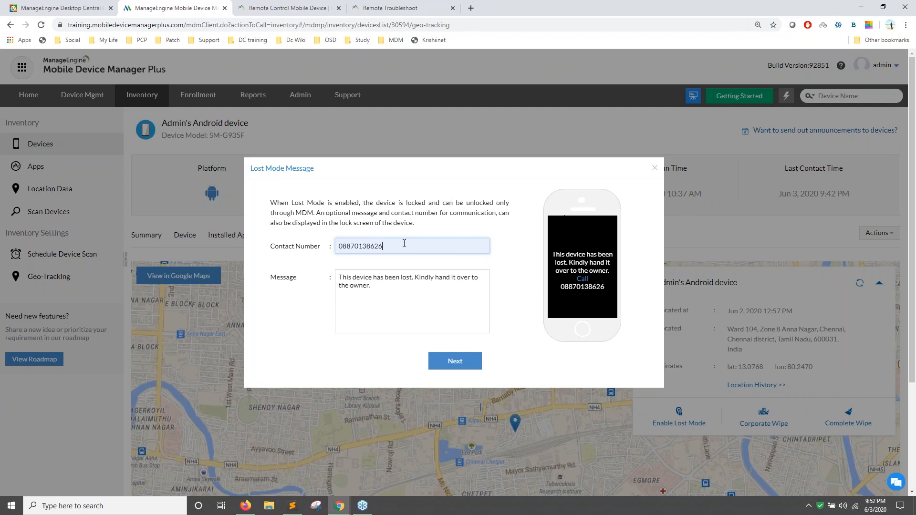
drag(284, 206, 308, 213)
click(454, 362)
Enter a new device passcode, then close the Lost Mode dialog without locating the device.
click(431, 235)
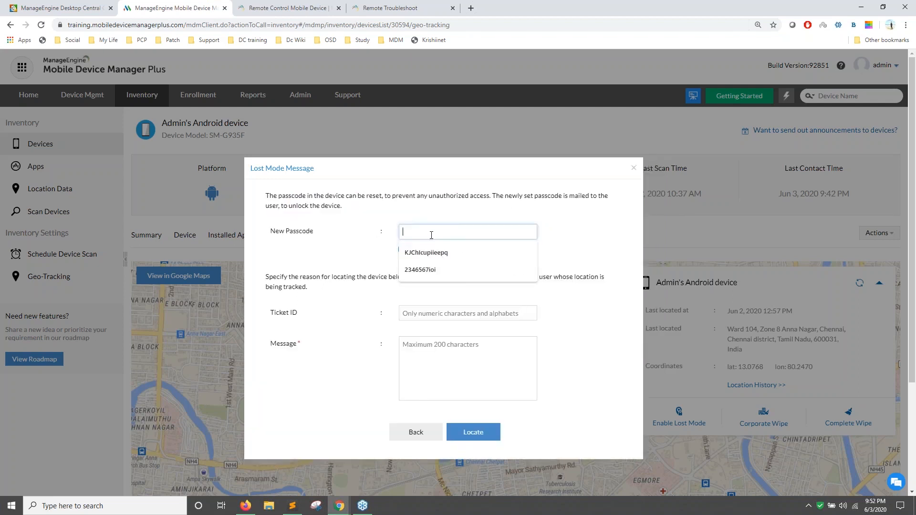
click(379, 302)
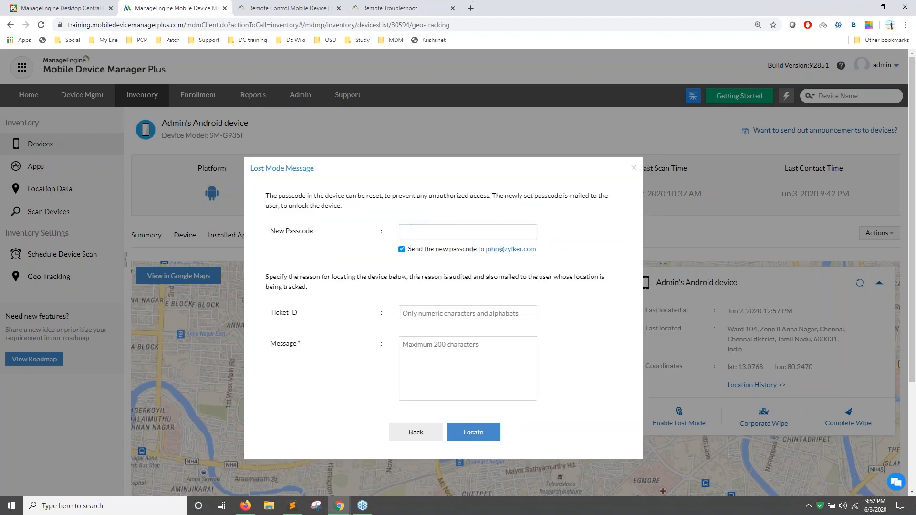
click(411, 229)
key(ctrl+a)
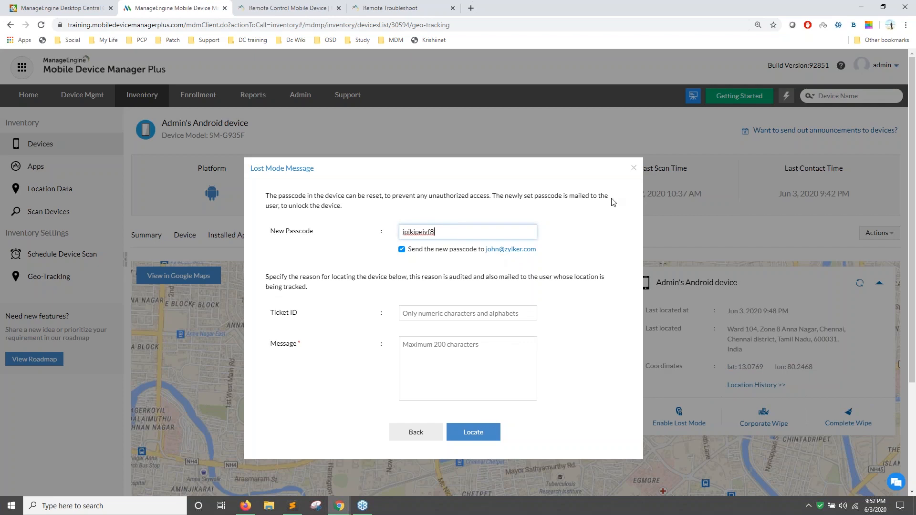
click(634, 169)
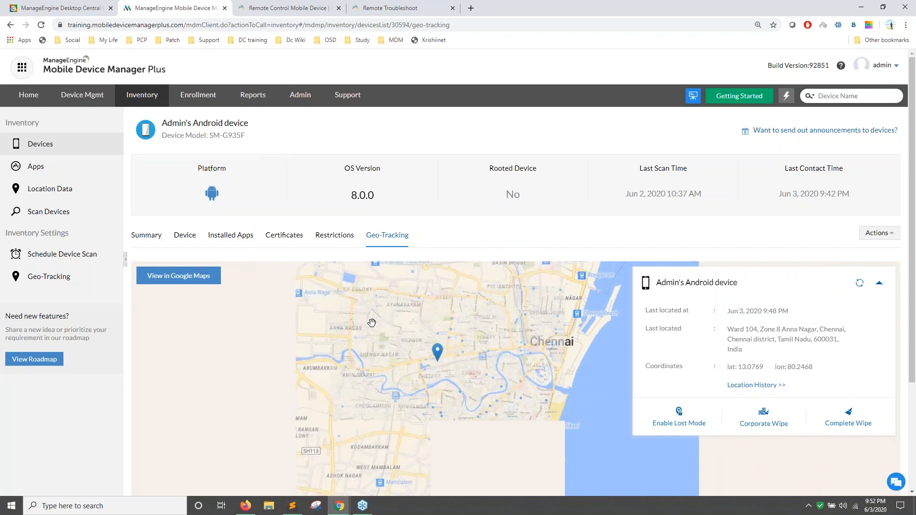
scroll(872, 210, down, 1)
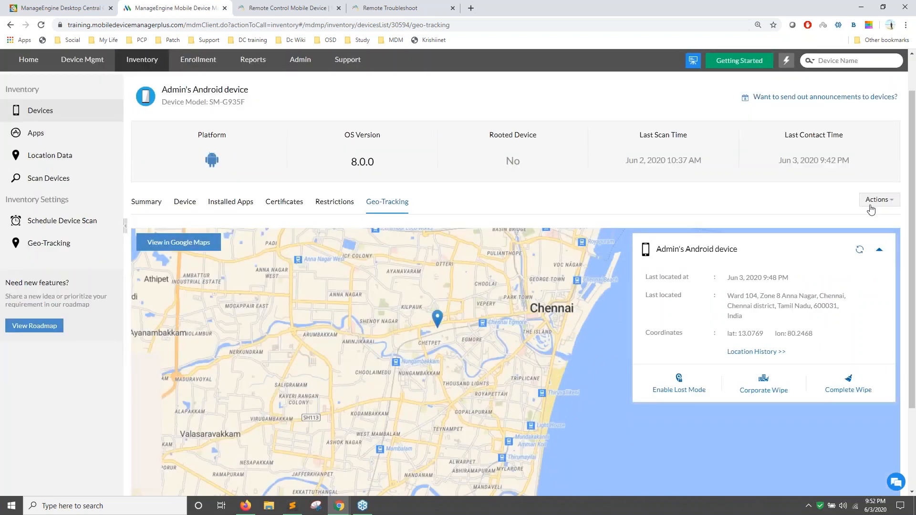
click(870, 207)
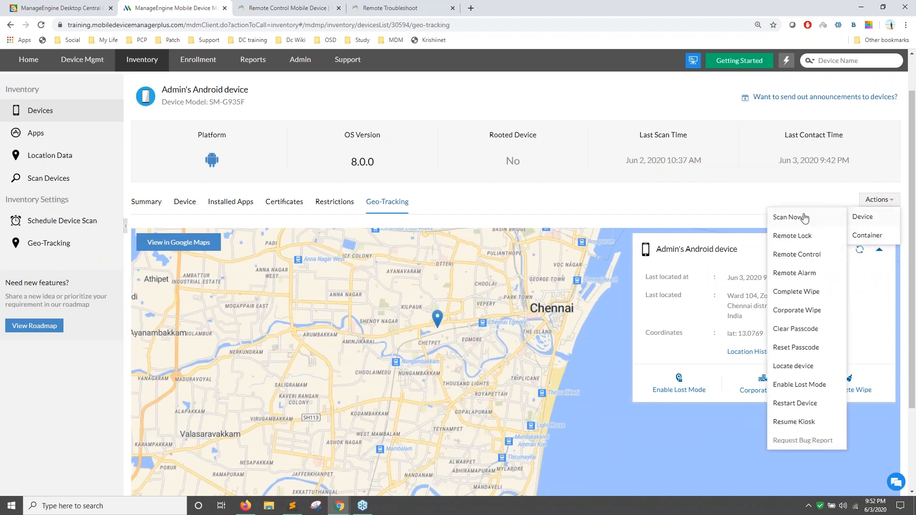
Close the device actions list and bring up the 'Lost Mode on the device' slide.
click(740, 221)
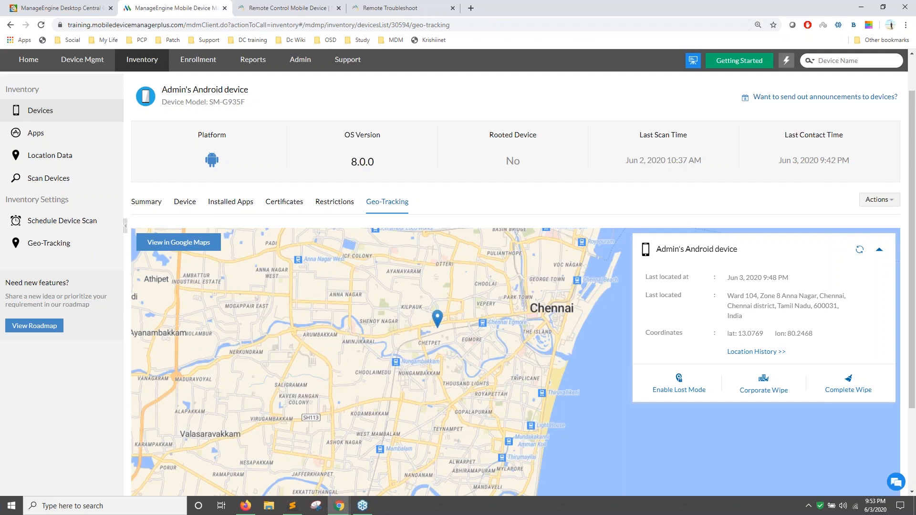
click(764, 390)
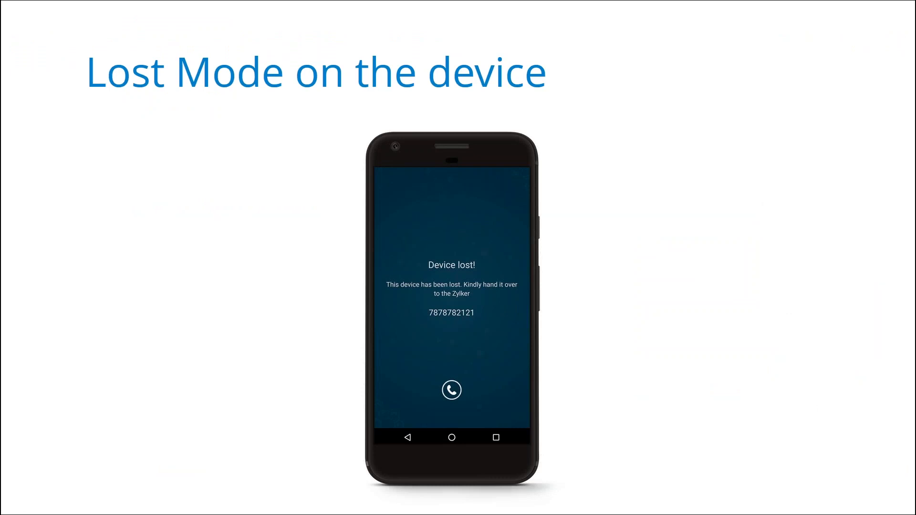
Advance through 'Scenarios and solutions' to 'Scenario 1', then switch back to the browser.
click(457, 392)
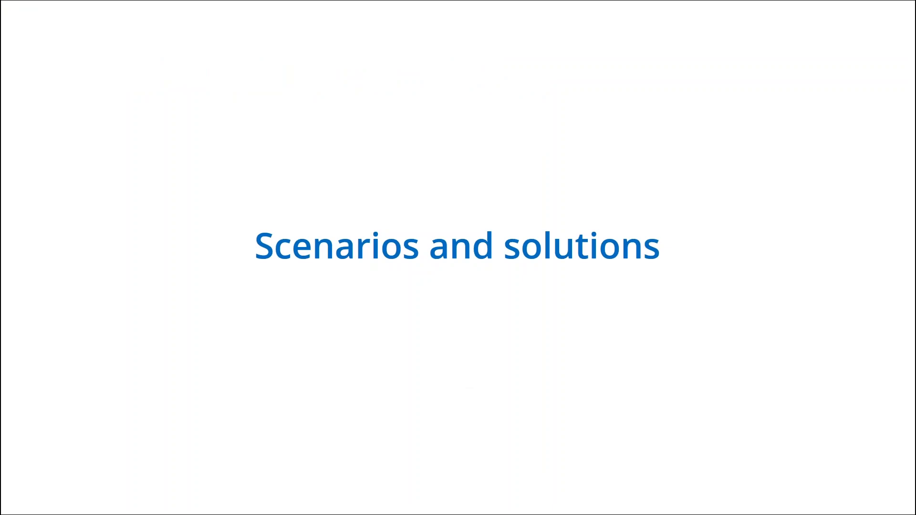
key(Right)
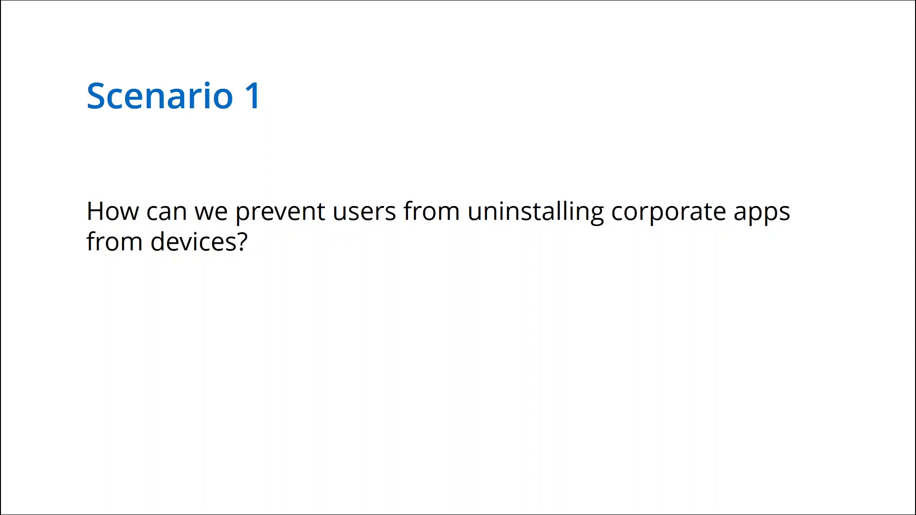
key(alt+Tab)
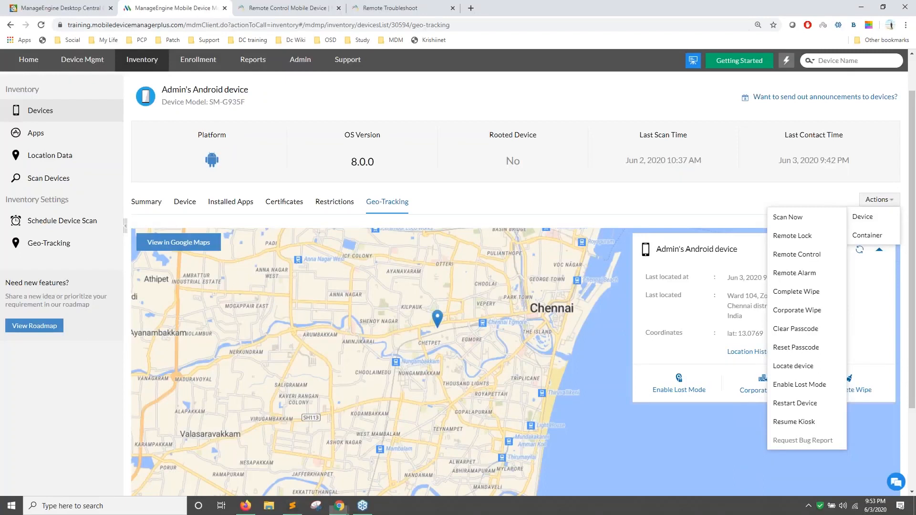
Create a new Android profile, MyProfile2853, from the quick links and continue to Configure Profile.
mouse_move(786, 60)
click(616, 232)
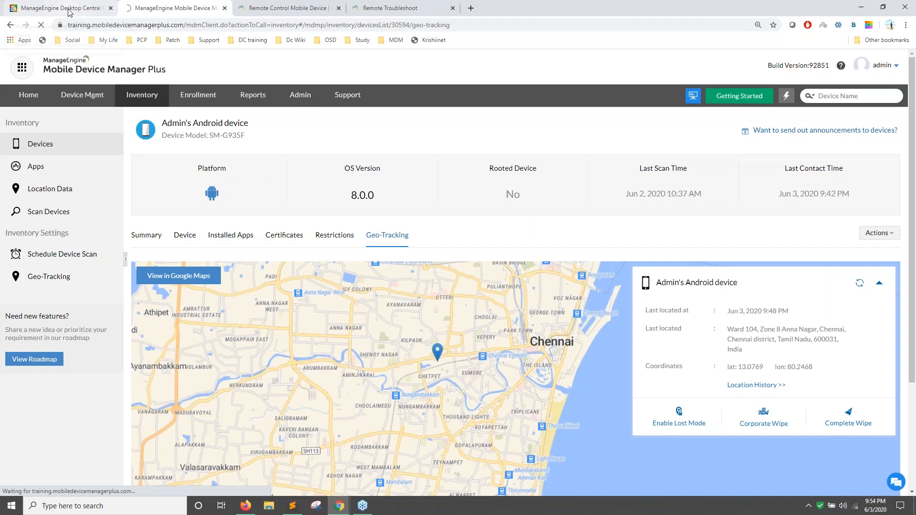
click(71, 12)
click(139, 9)
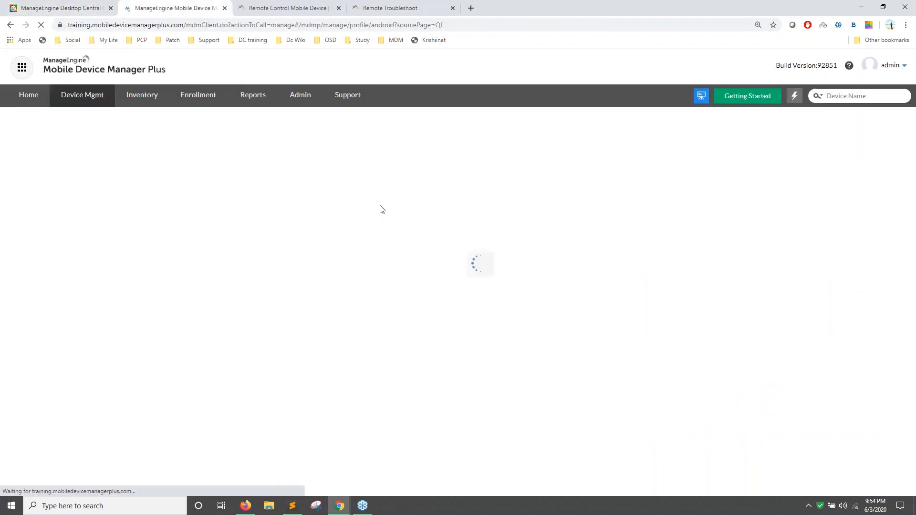
click(76, 10)
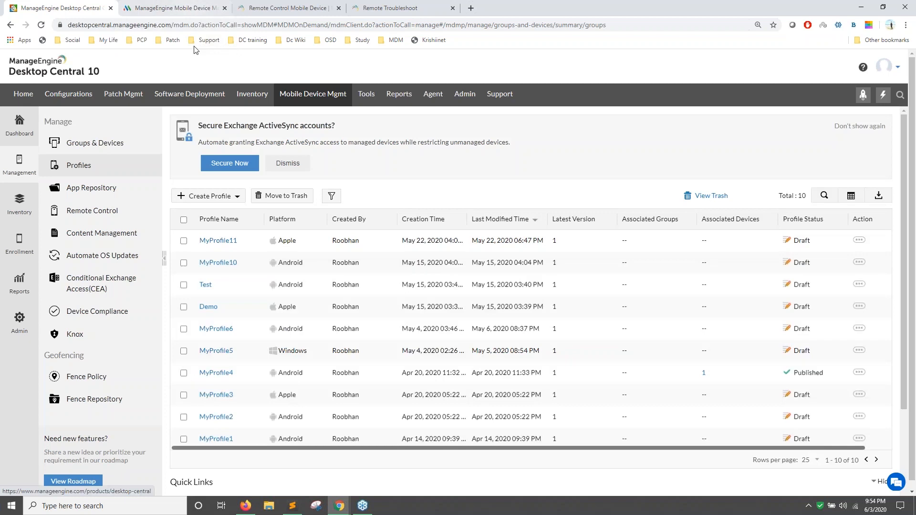
click(207, 201)
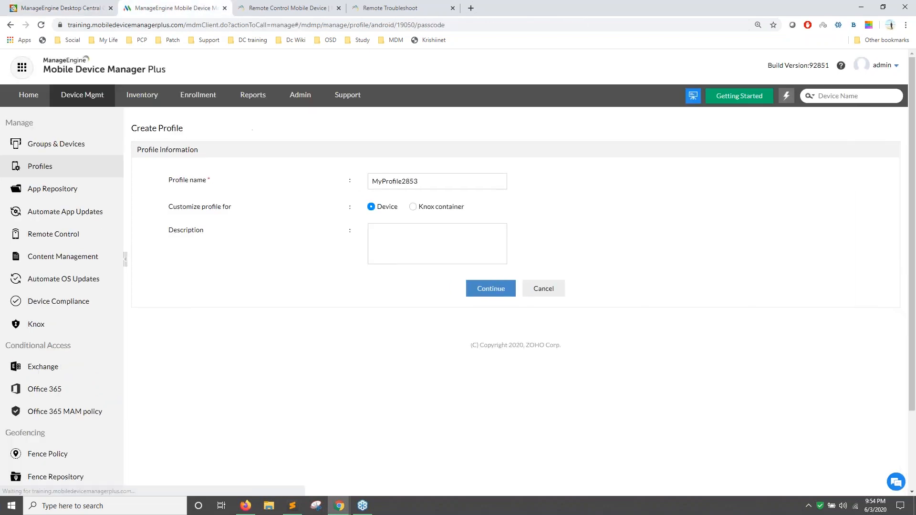
click(491, 288)
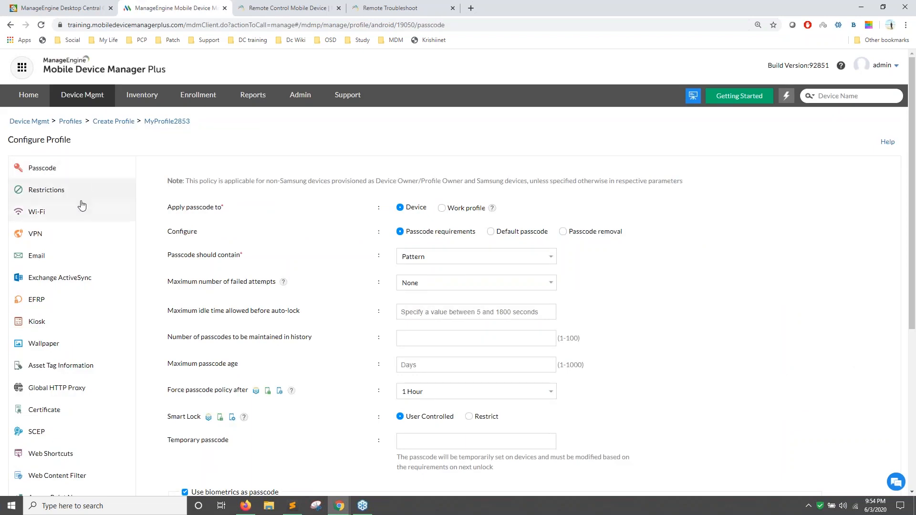
In MyProfile2853's Restrictions > Applications, set Uninstalling apps to Restrict.
click(56, 214)
click(63, 193)
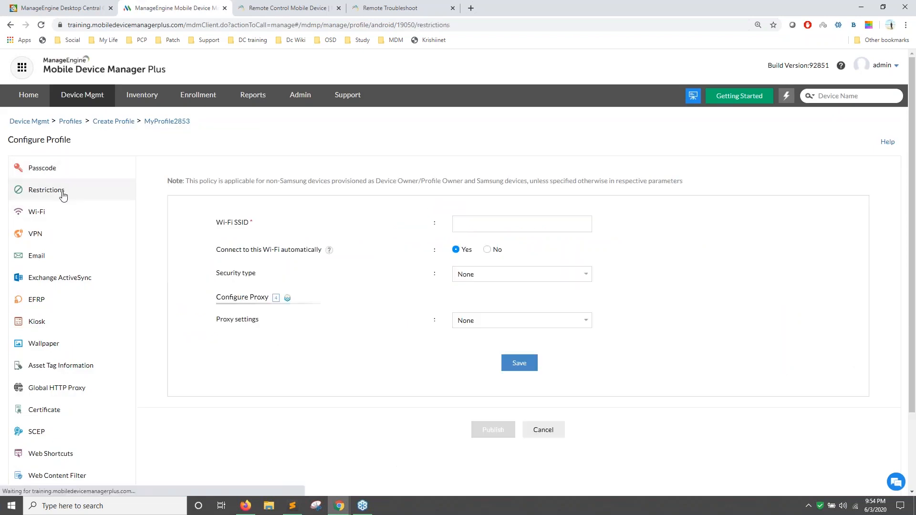
click(187, 223)
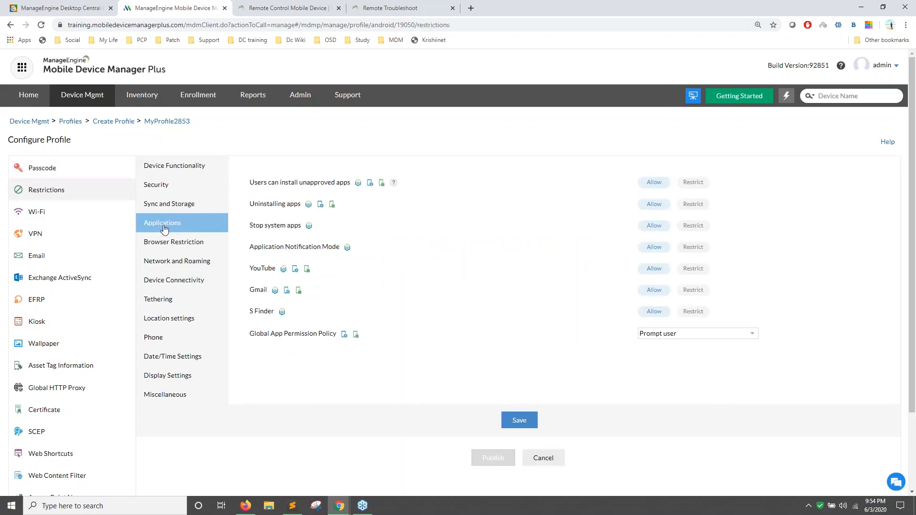
drag(248, 205, 302, 205)
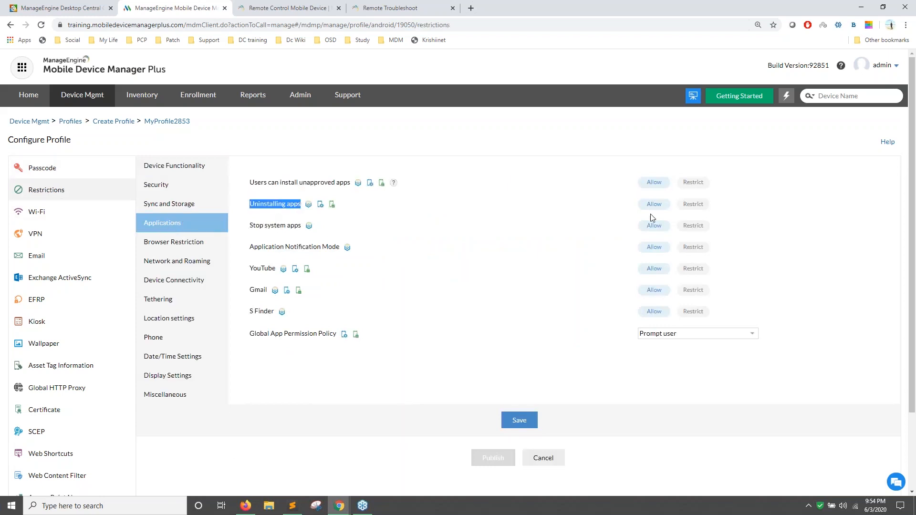
click(693, 206)
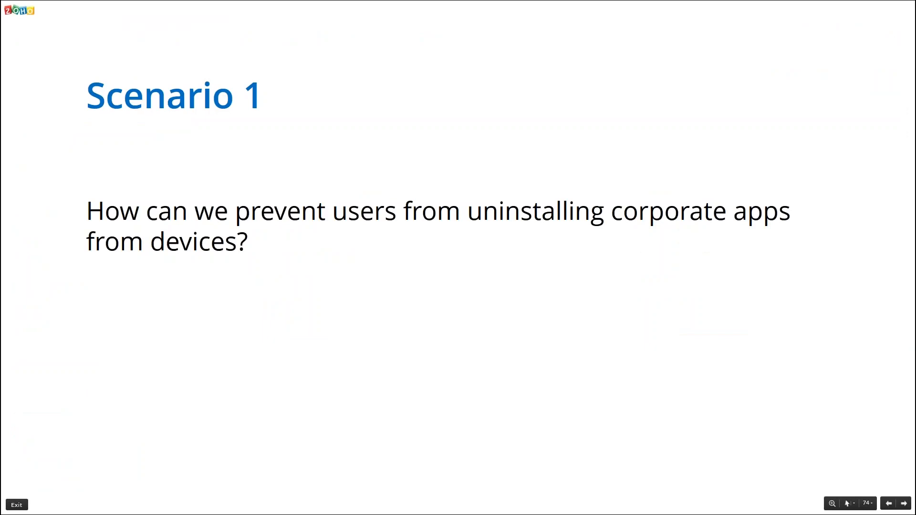
Advance to the Scenario 2 slide about reset devices requiring previous user credentials.
key(Right)
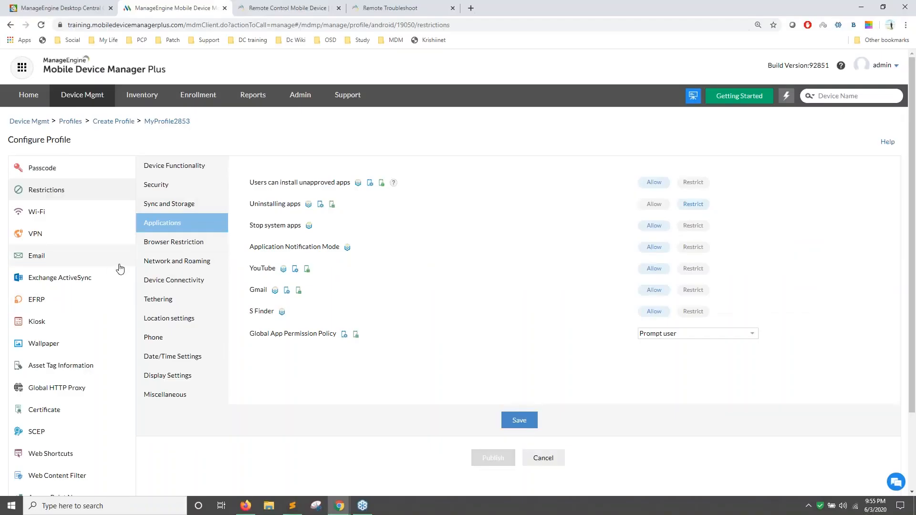
Open MyProfile2853's EFRP settings with the empty Email and Account ID fields.
click(46, 302)
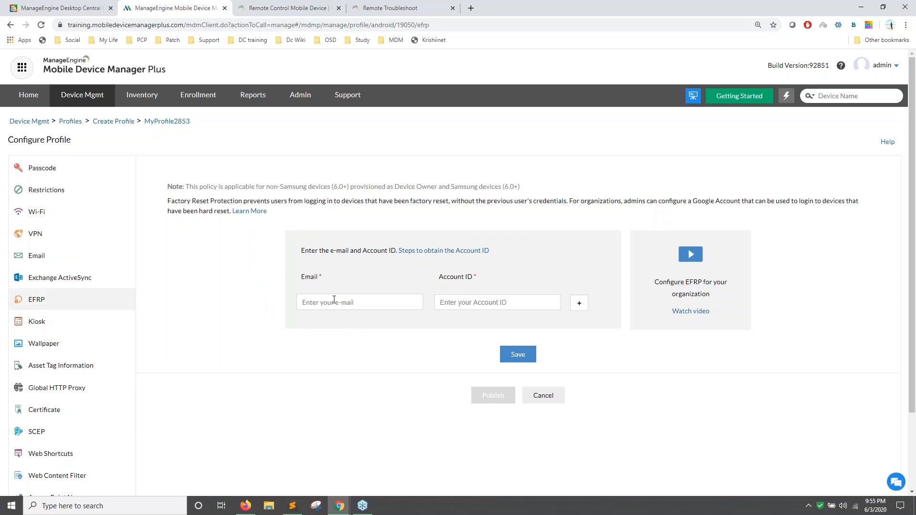
Review the Account ID help page, then add a second empty Email and Account ID row.
click(450, 254)
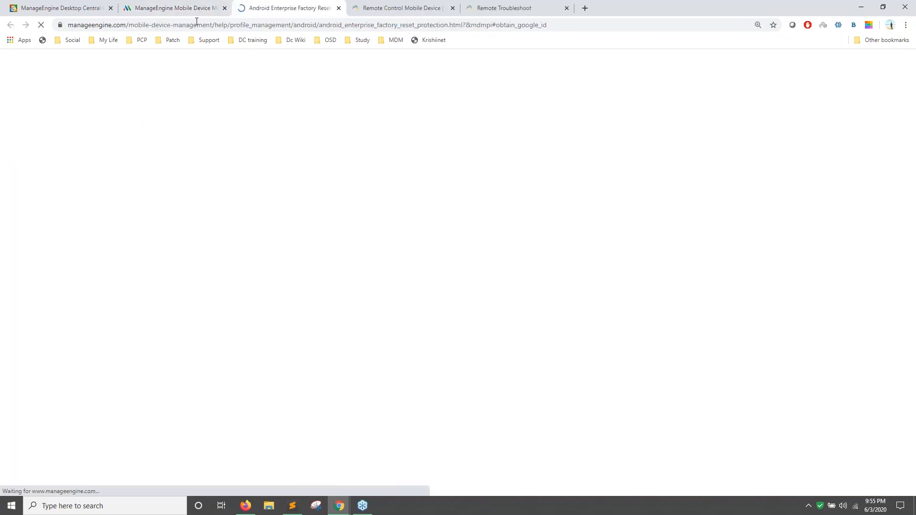
click(184, 8)
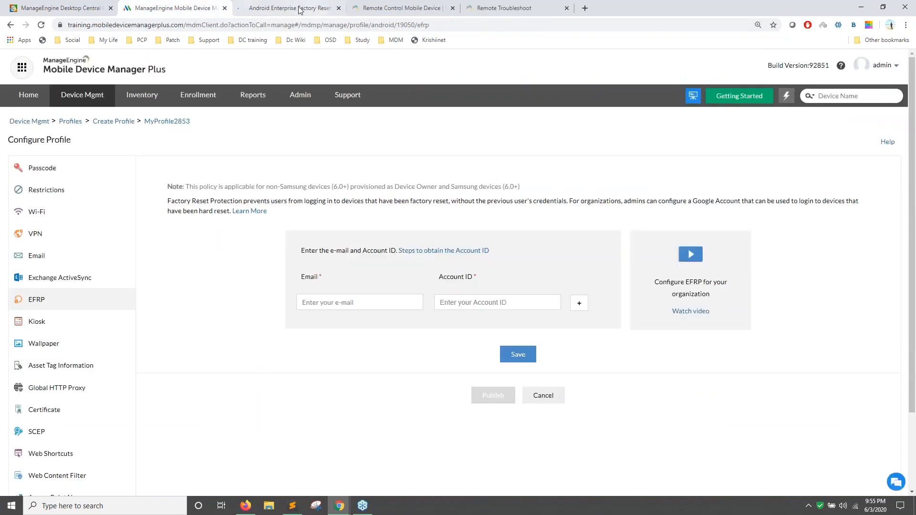
key(ctrl+Tab)
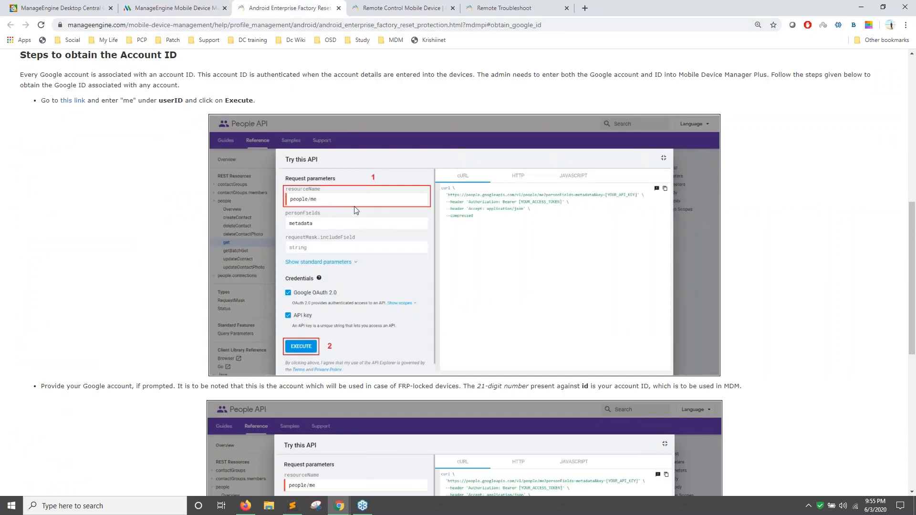
click(173, 8)
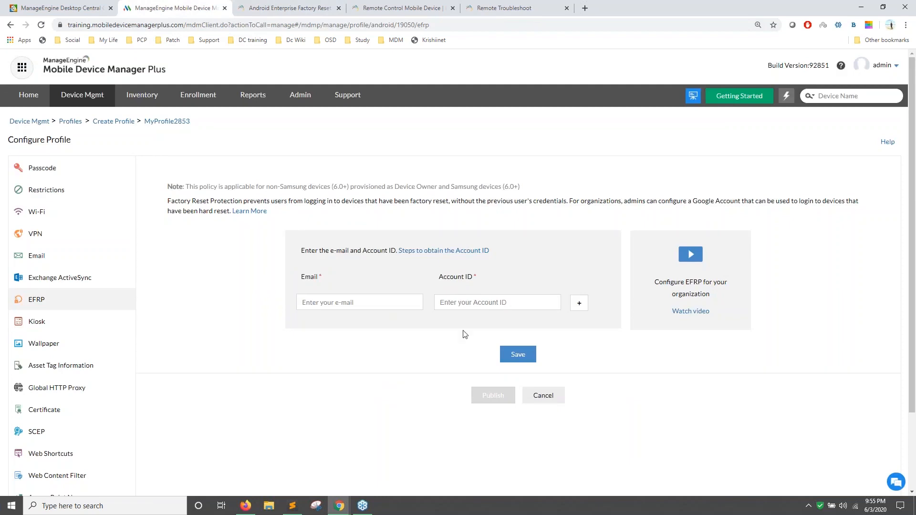
click(580, 305)
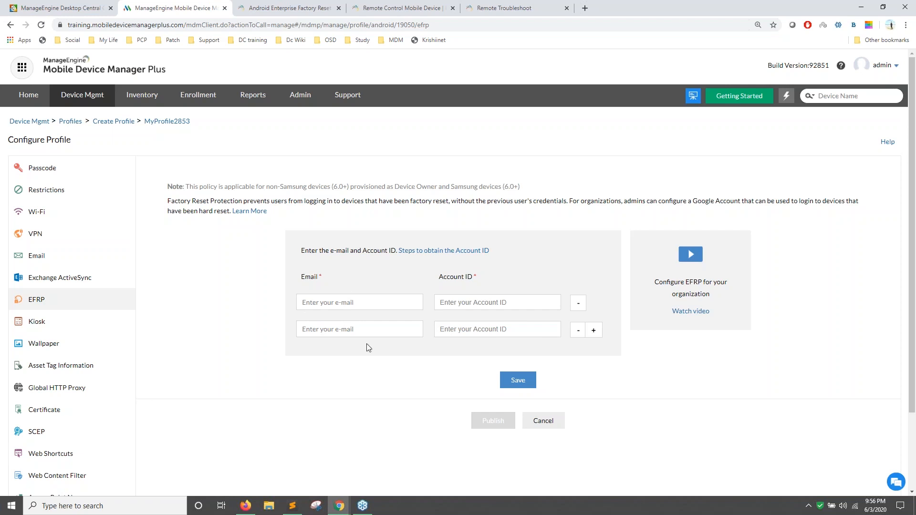
key(alt+Tab)
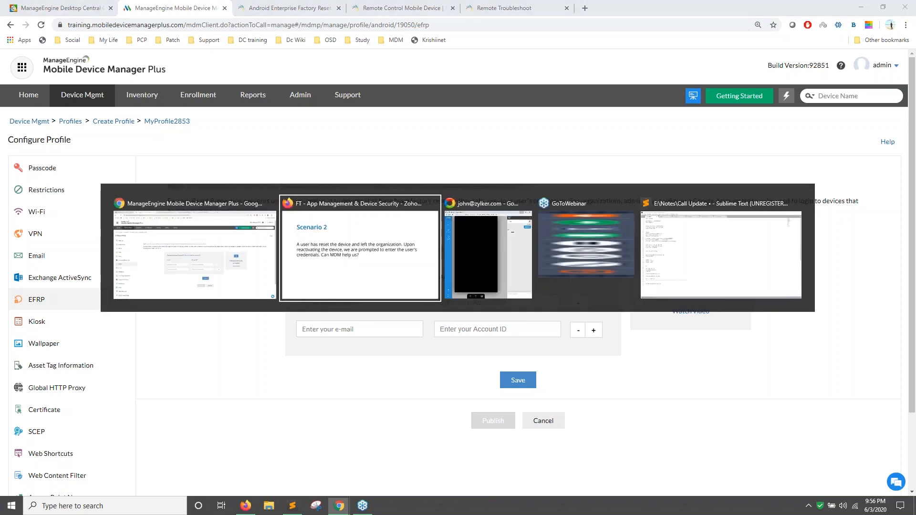
Open the EFRP help article in another tab, then return to the profile settings.
key(alt+Tab)
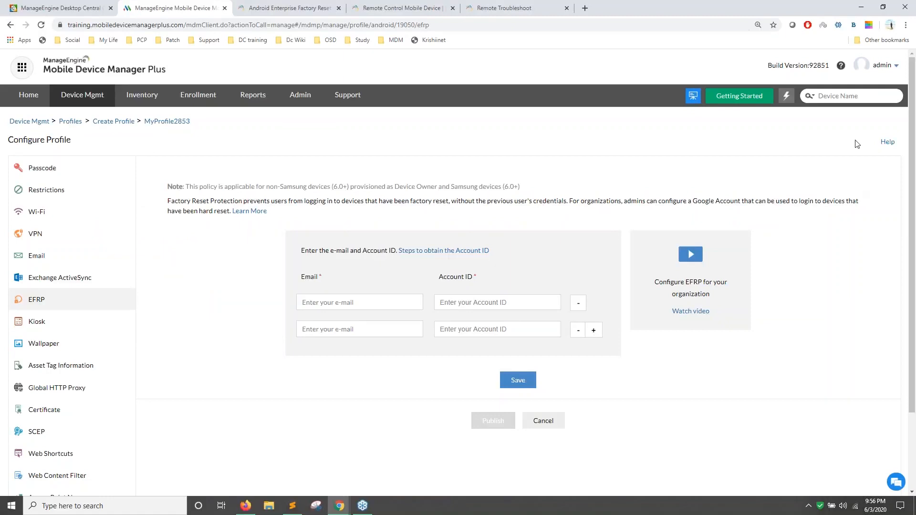
click(886, 143)
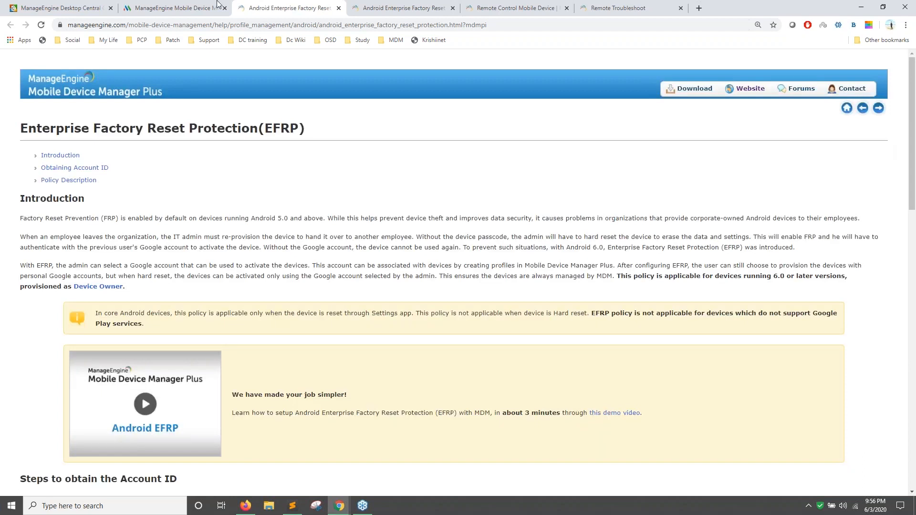
click(217, 4)
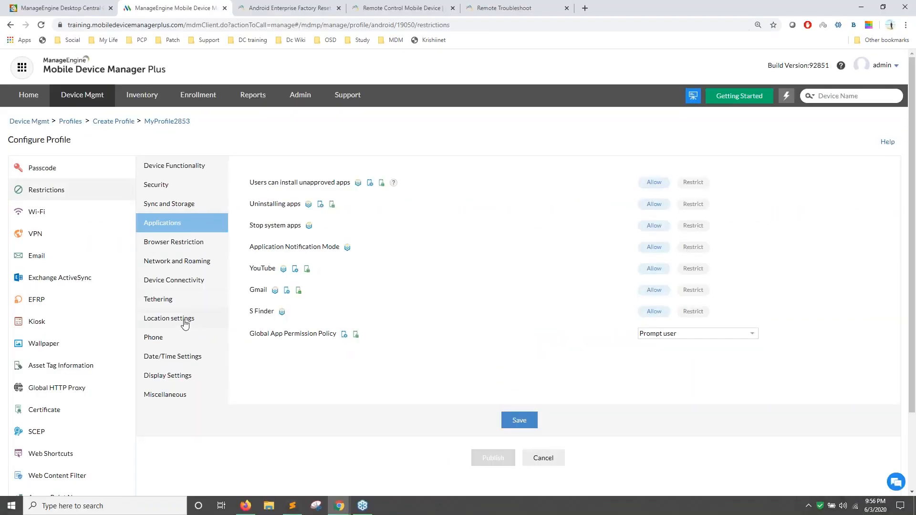
Set location services to Always On in the profile's location settings, then go to Inventory.
click(185, 323)
click(679, 187)
click(675, 209)
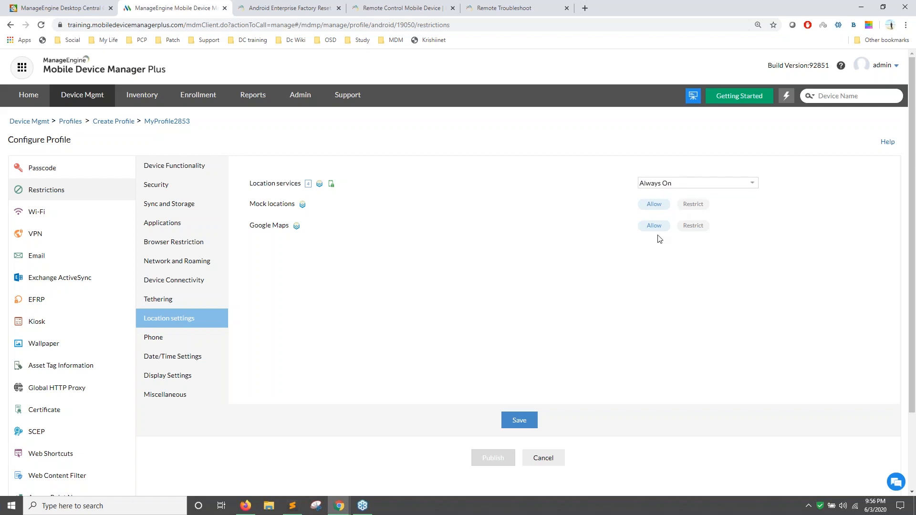
click(141, 97)
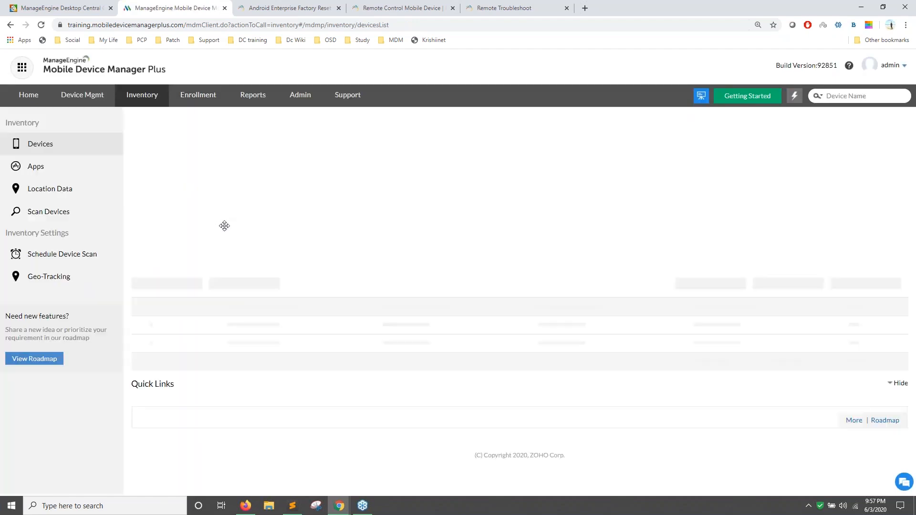
Save geo-tracking to record location history every 100m of movement, then open Devices.
click(58, 278)
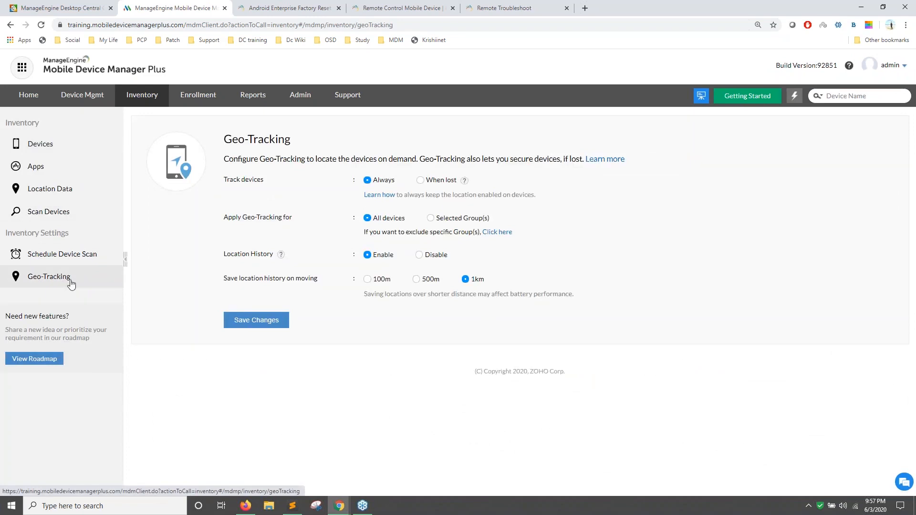
drag(227, 279, 302, 280)
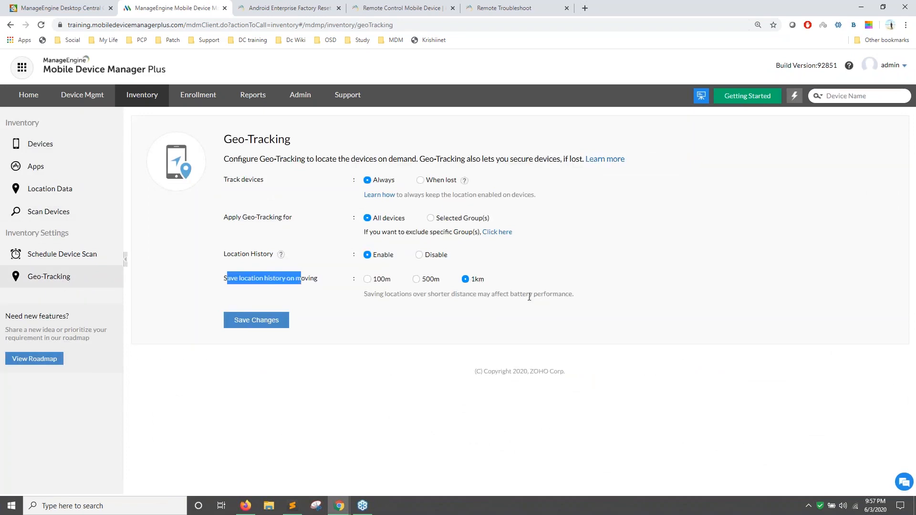
click(368, 280)
click(278, 321)
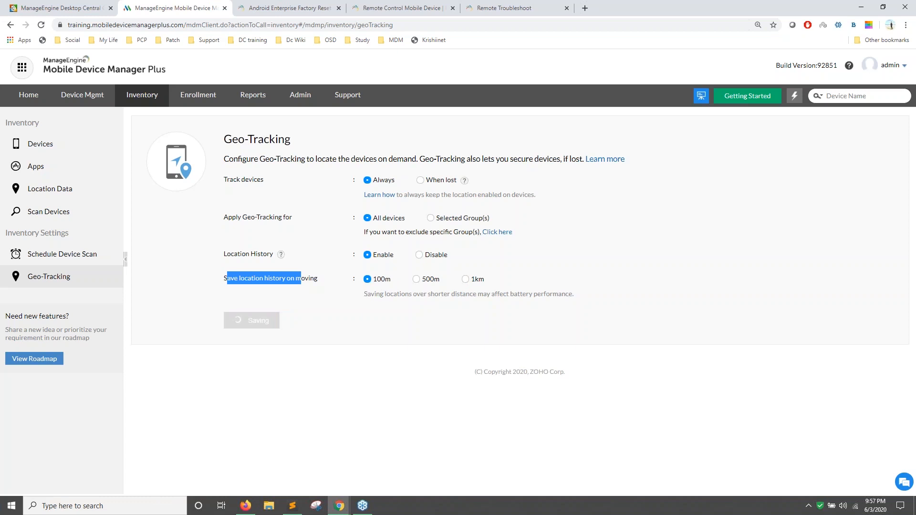
click(62, 152)
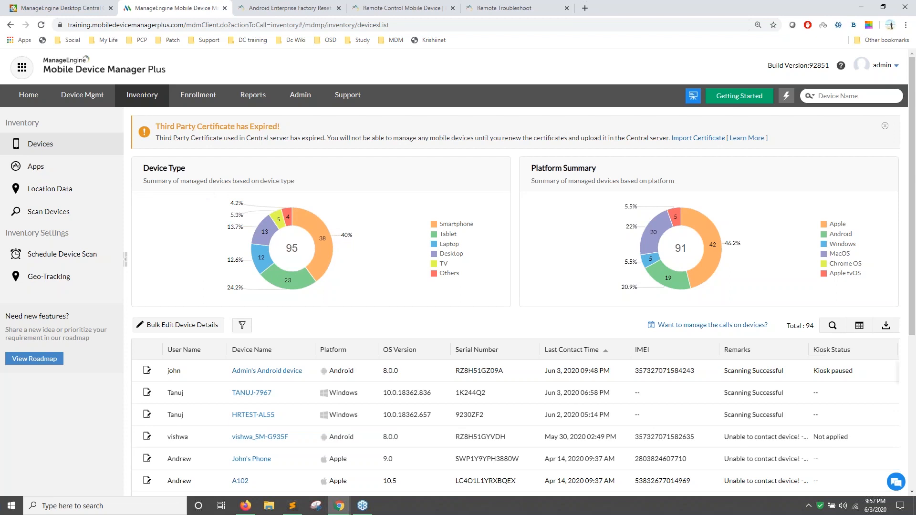
Show the Android device's Jun 2 location history on its geo-tracking map, then advance to the closing slide.
click(268, 374)
click(387, 235)
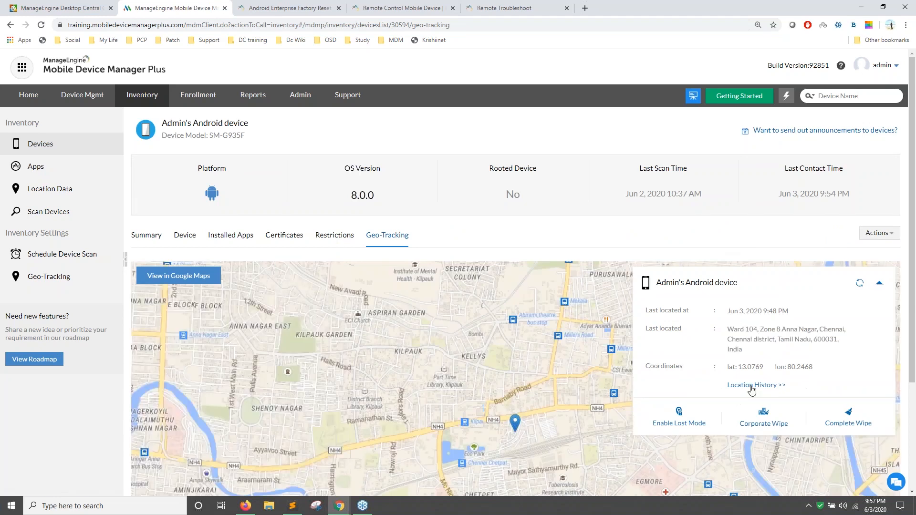
click(751, 386)
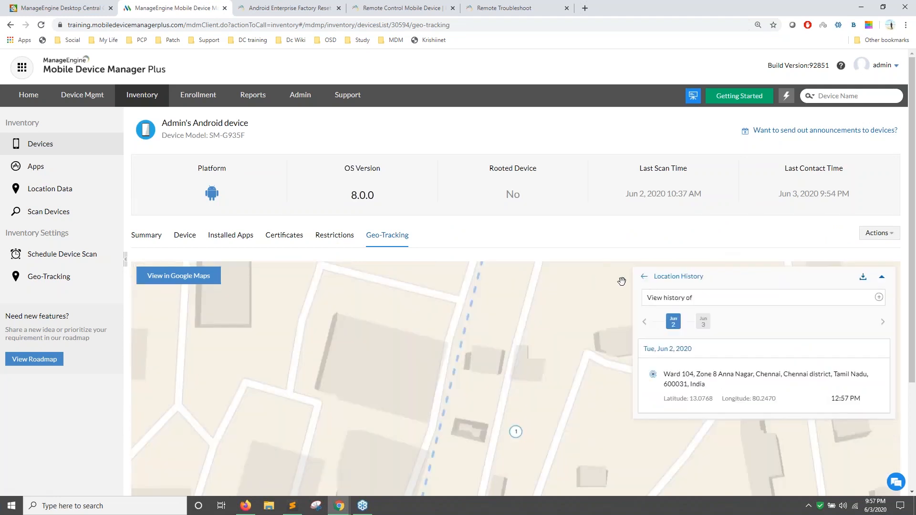
click(27, 98)
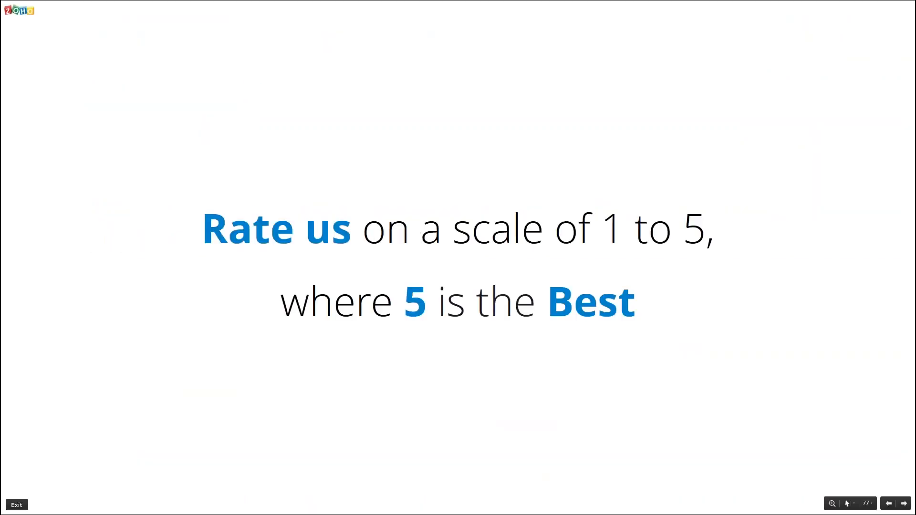
key(Right)
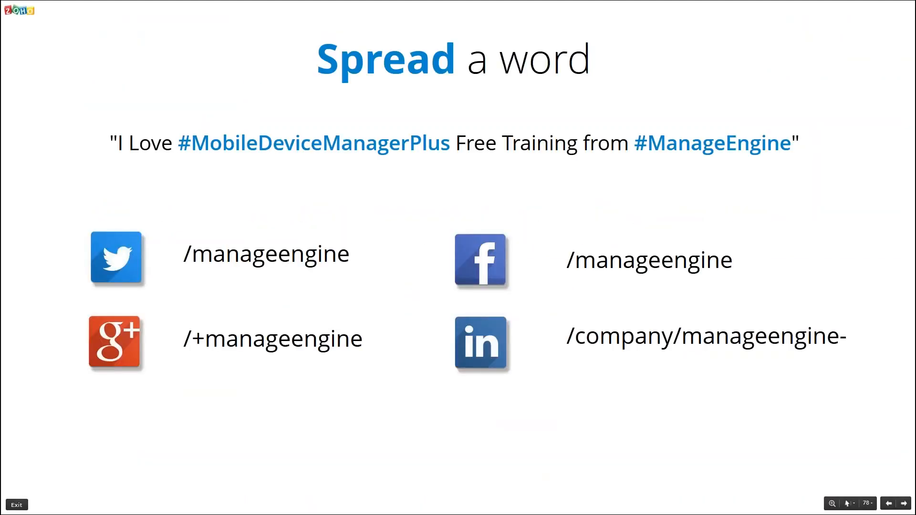